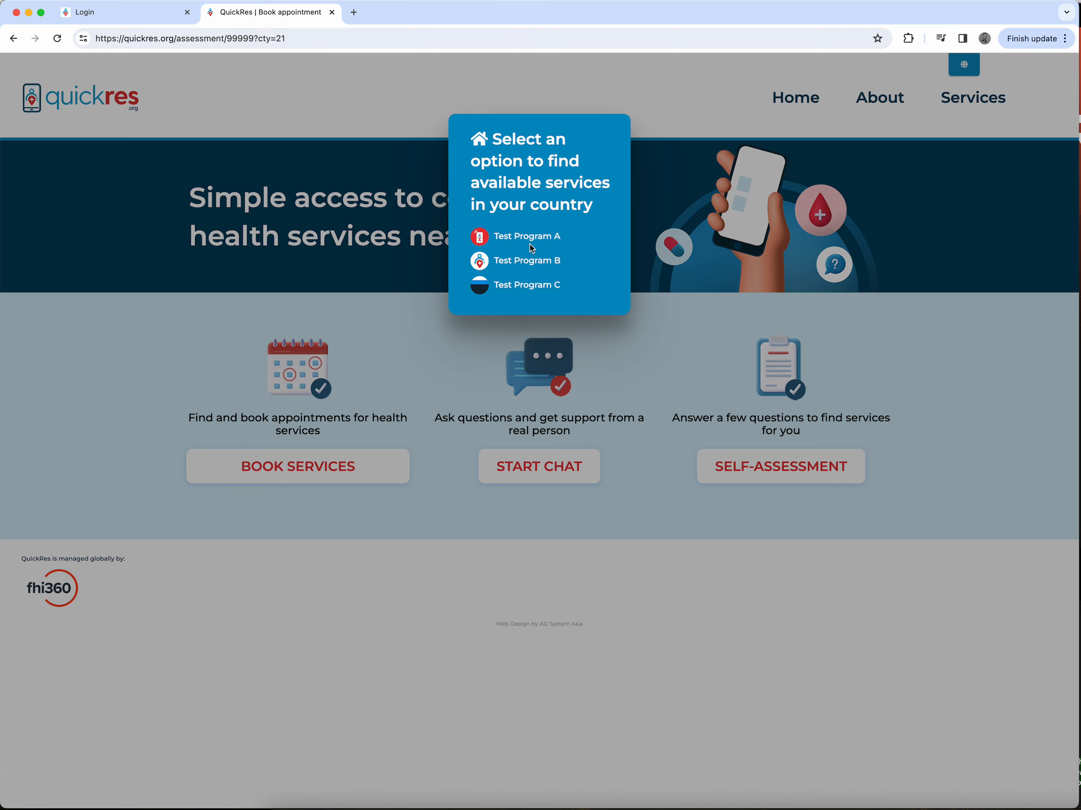
Step: Open the Test Program A site and try starting a chat with support
click(515, 240)
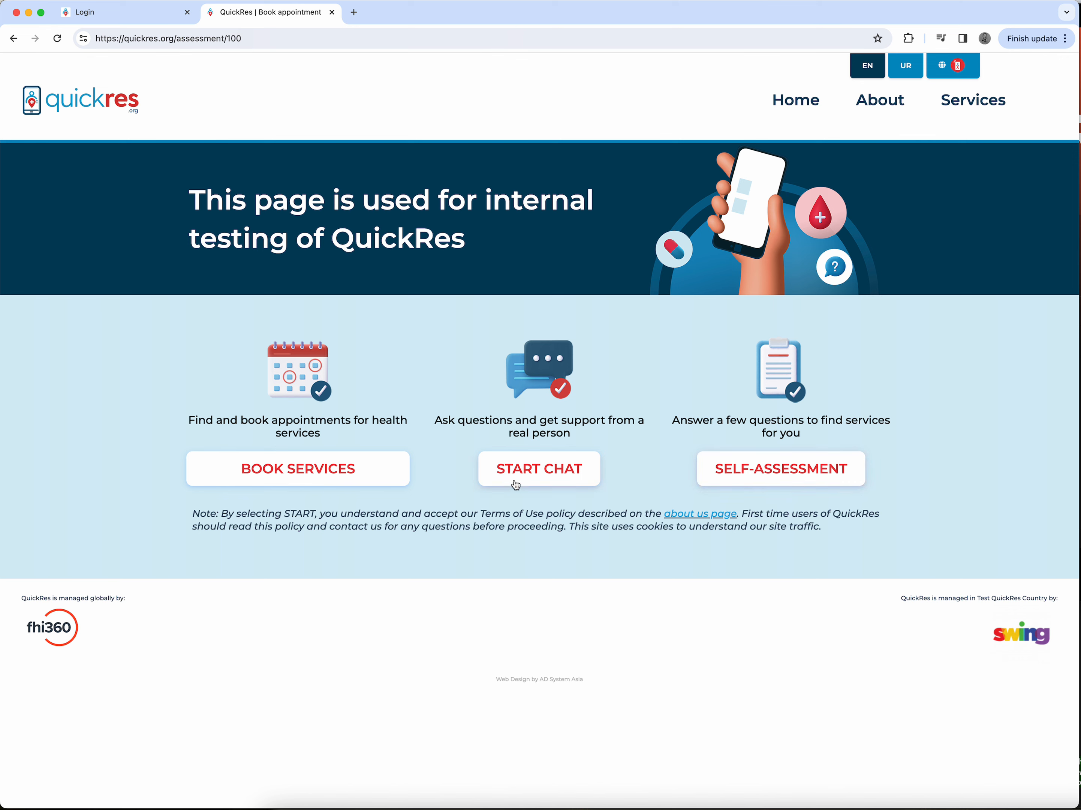
click(531, 470)
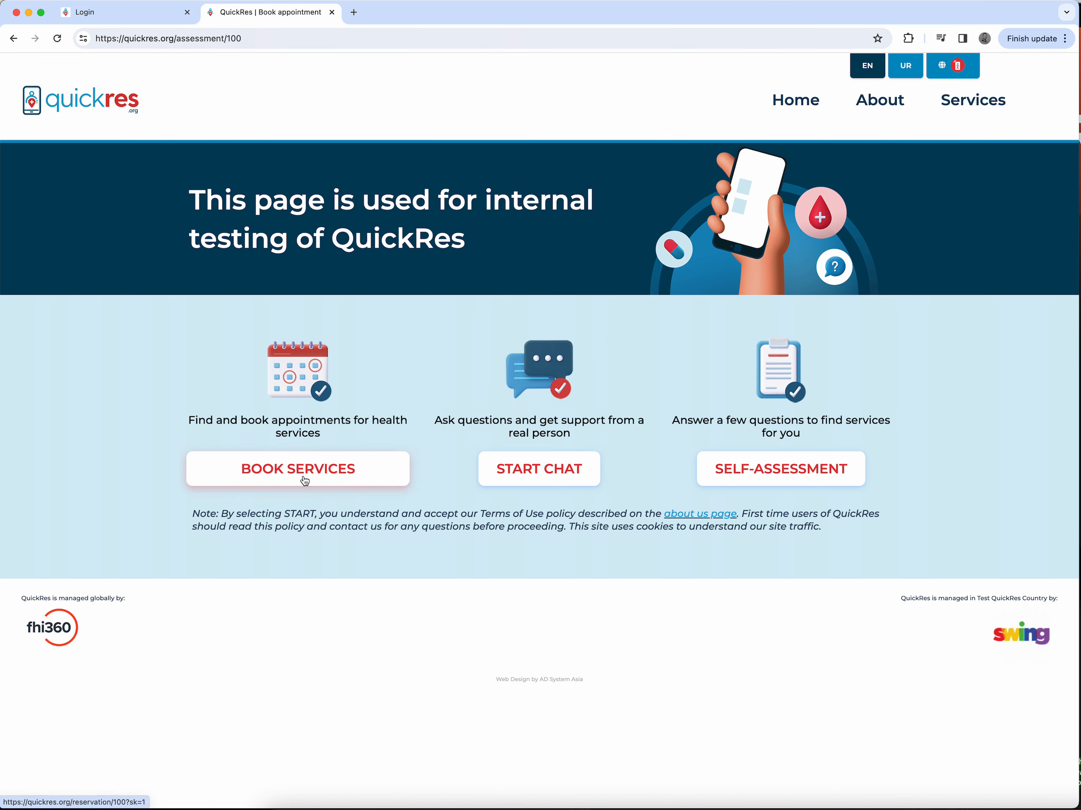
Step: Open the About page and read through the QuickRes Terms of Use for Clients
click(894, 100)
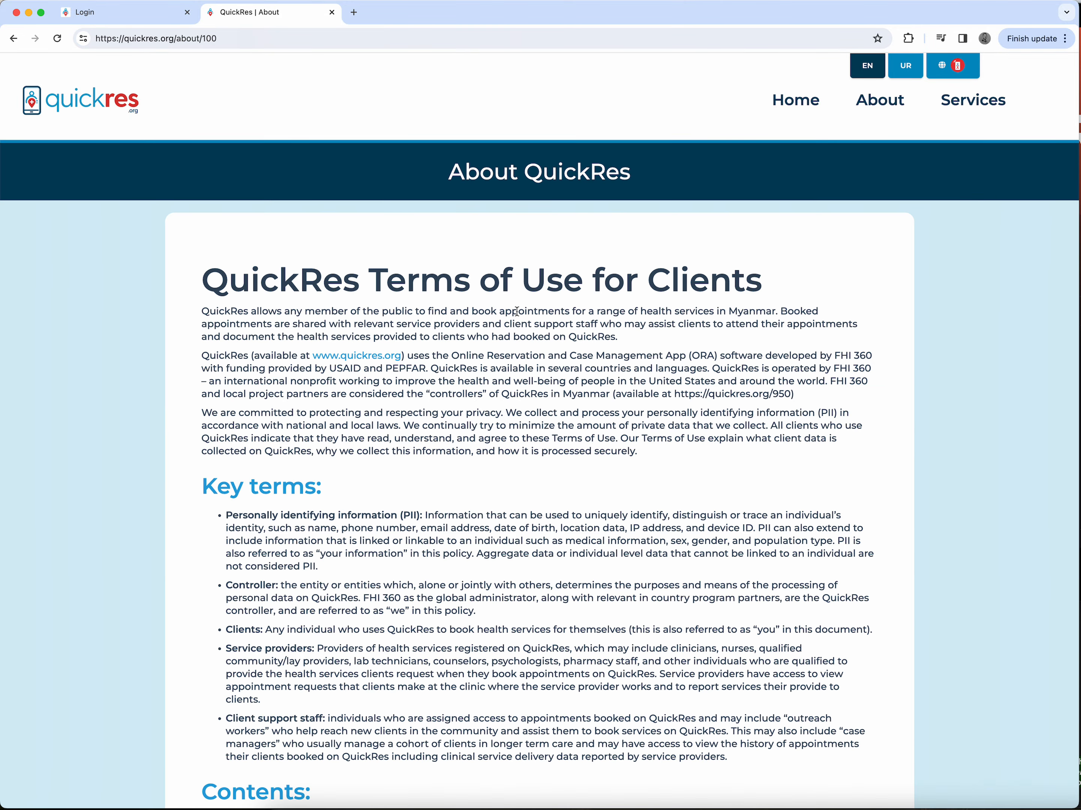
scroll(517, 311, down, 7)
scroll(517, 310, down, 3)
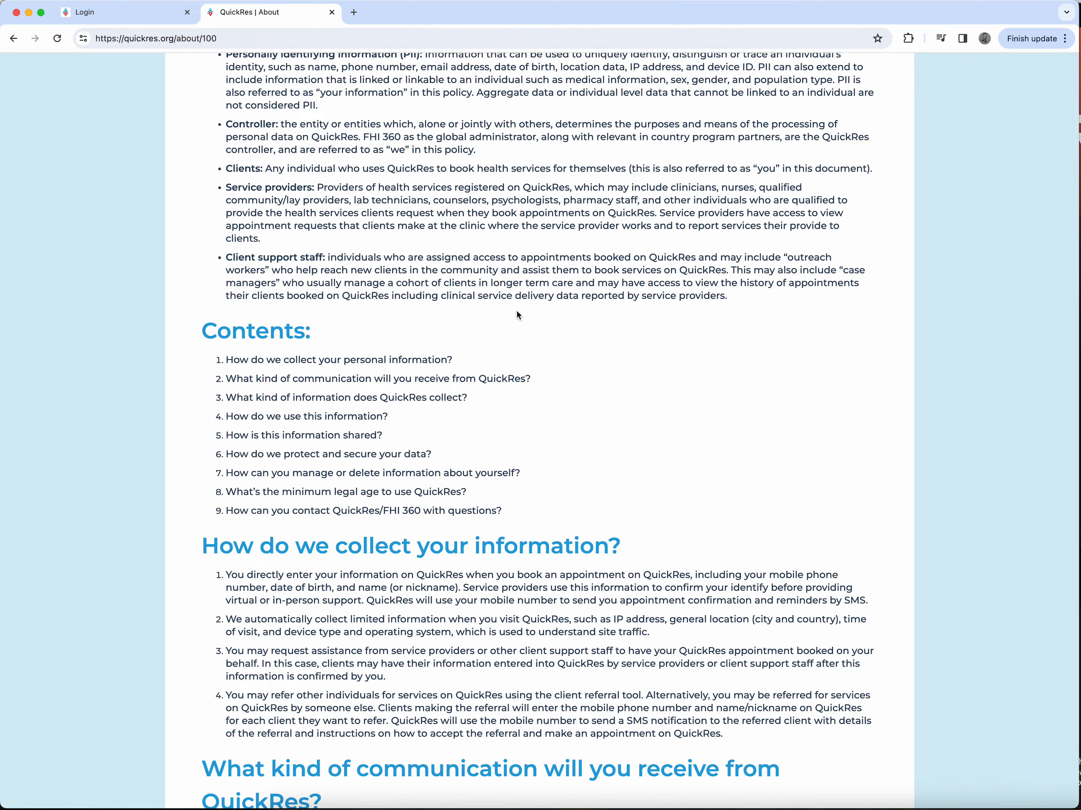
scroll(519, 315, down, 9)
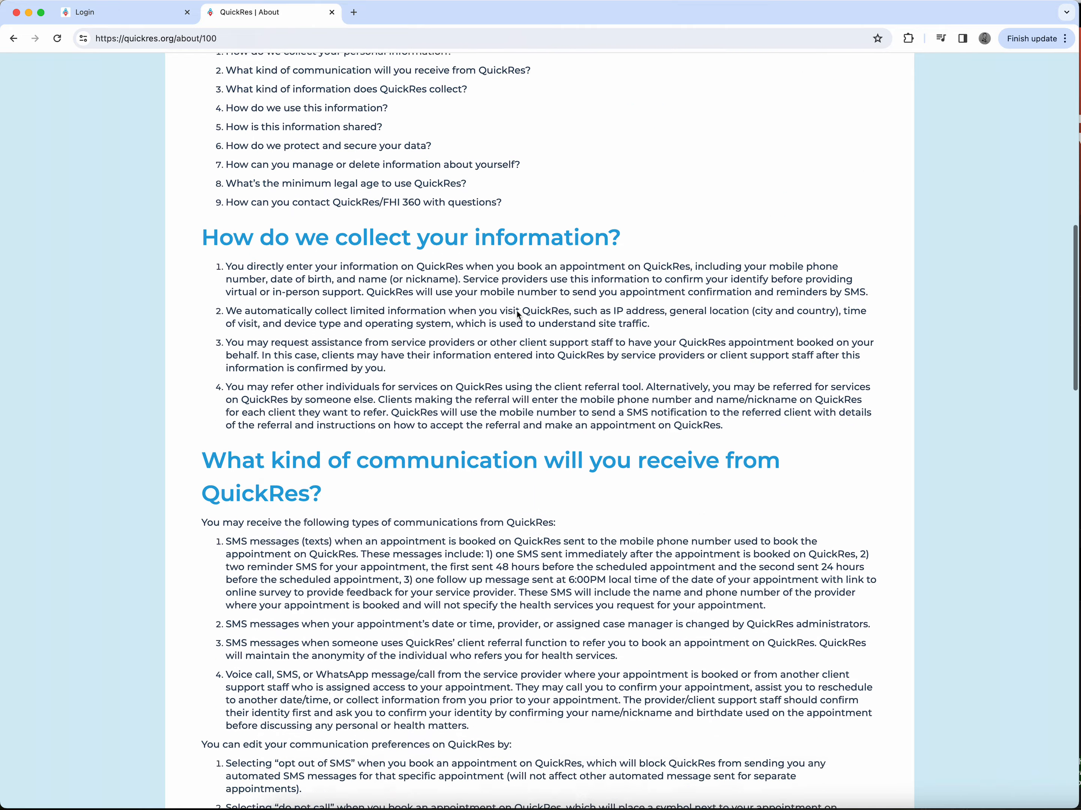
scroll(519, 315, down, 20)
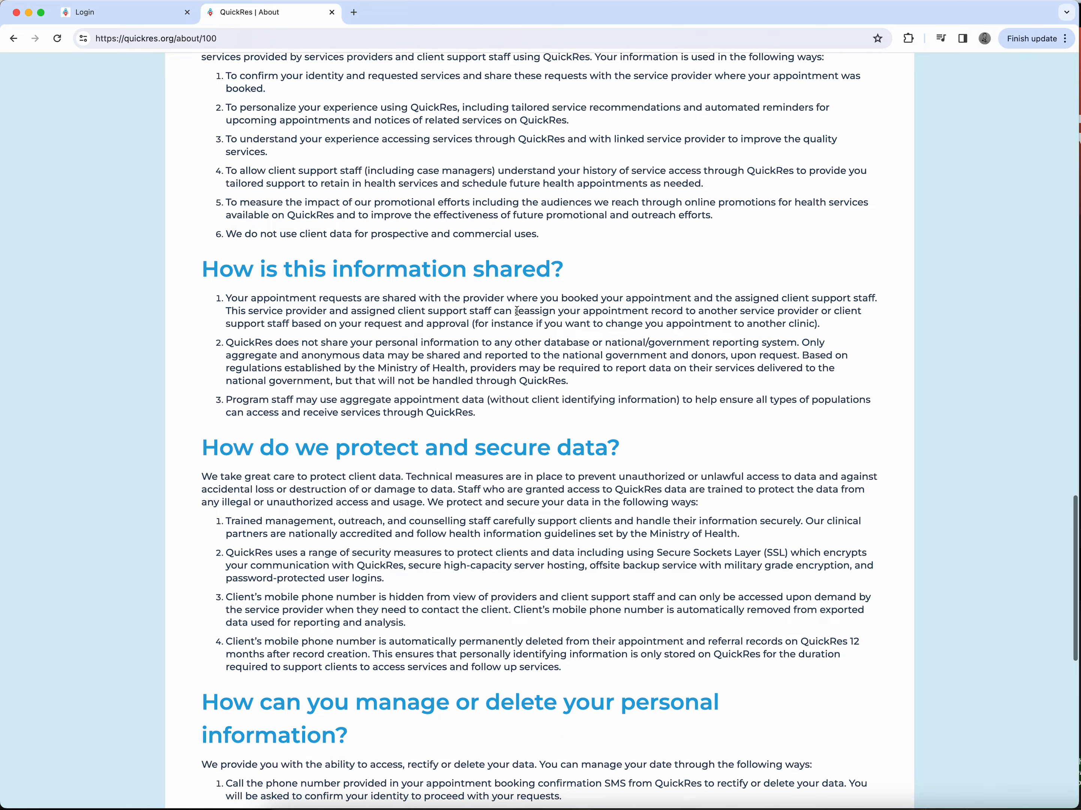
scroll(517, 310, down, 4)
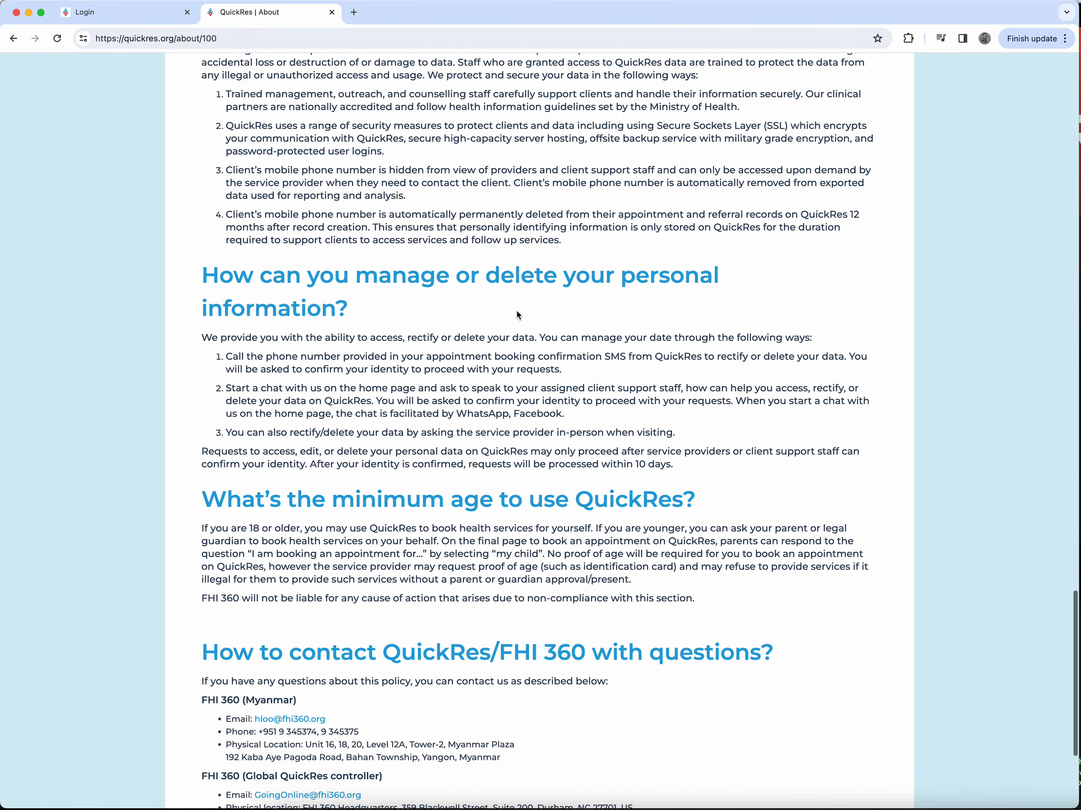
scroll(517, 310, down, 4)
scroll(517, 310, up, 20)
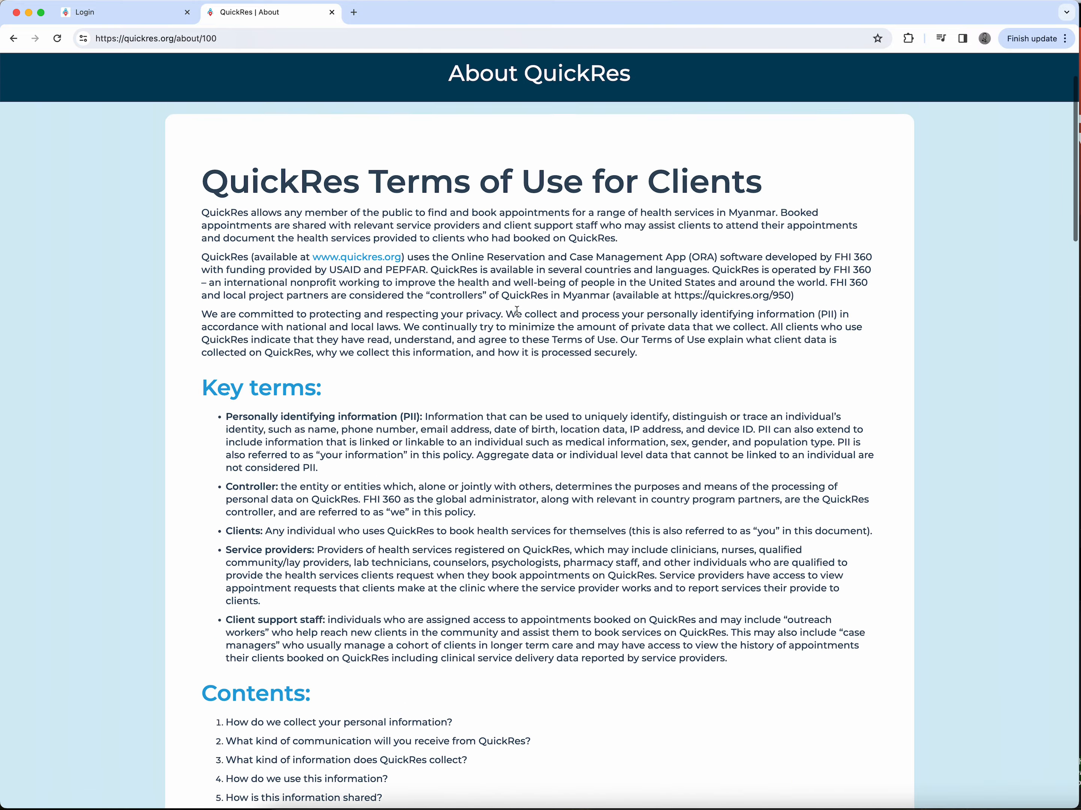
scroll(517, 310, up, 2)
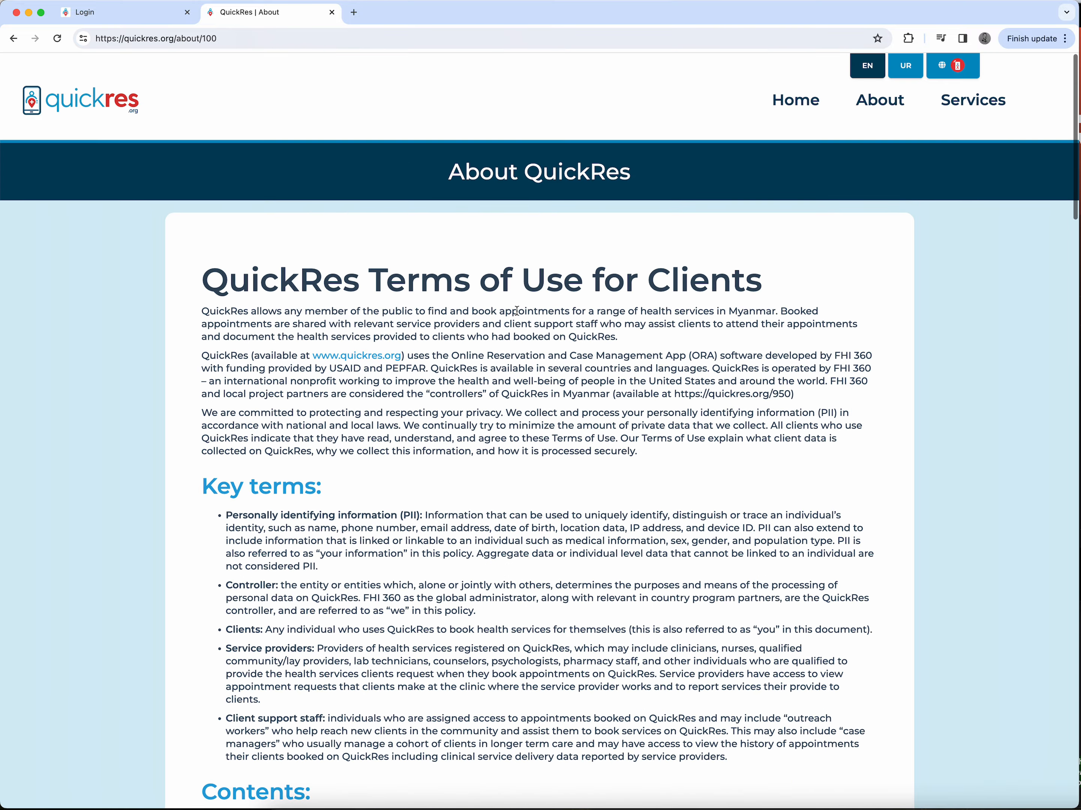
Step: Return home, start booking services, and select HIV self-testing as the service
click(794, 104)
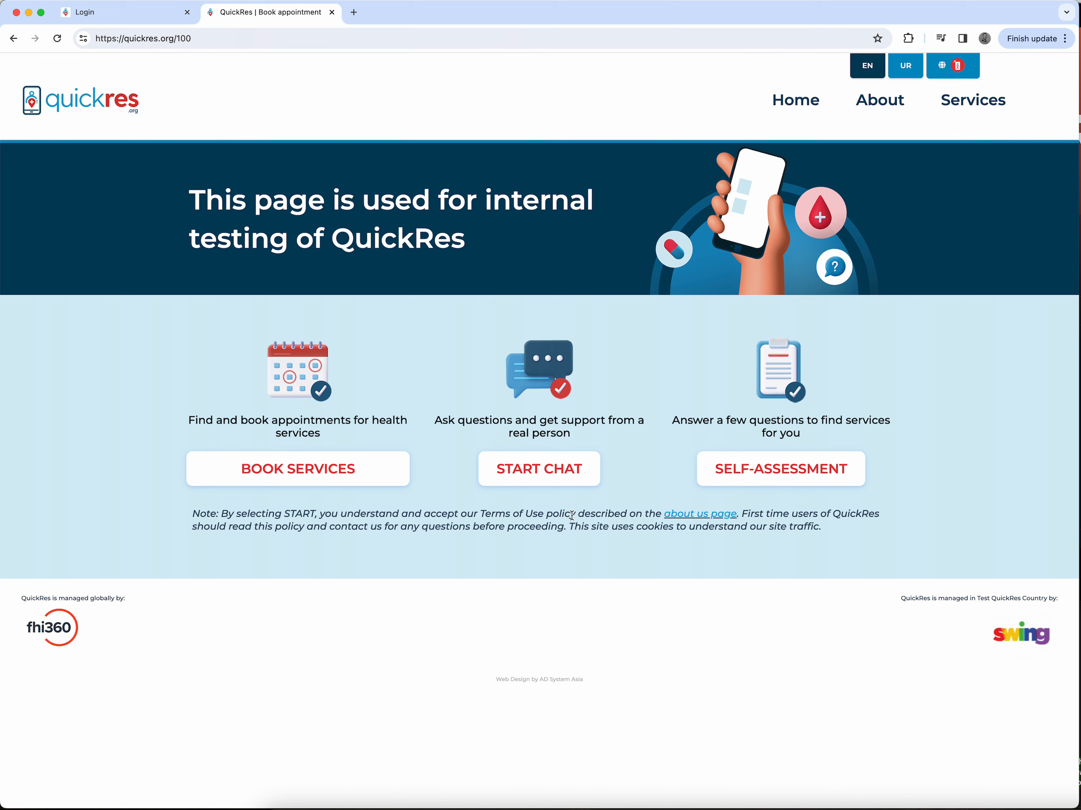
click(316, 470)
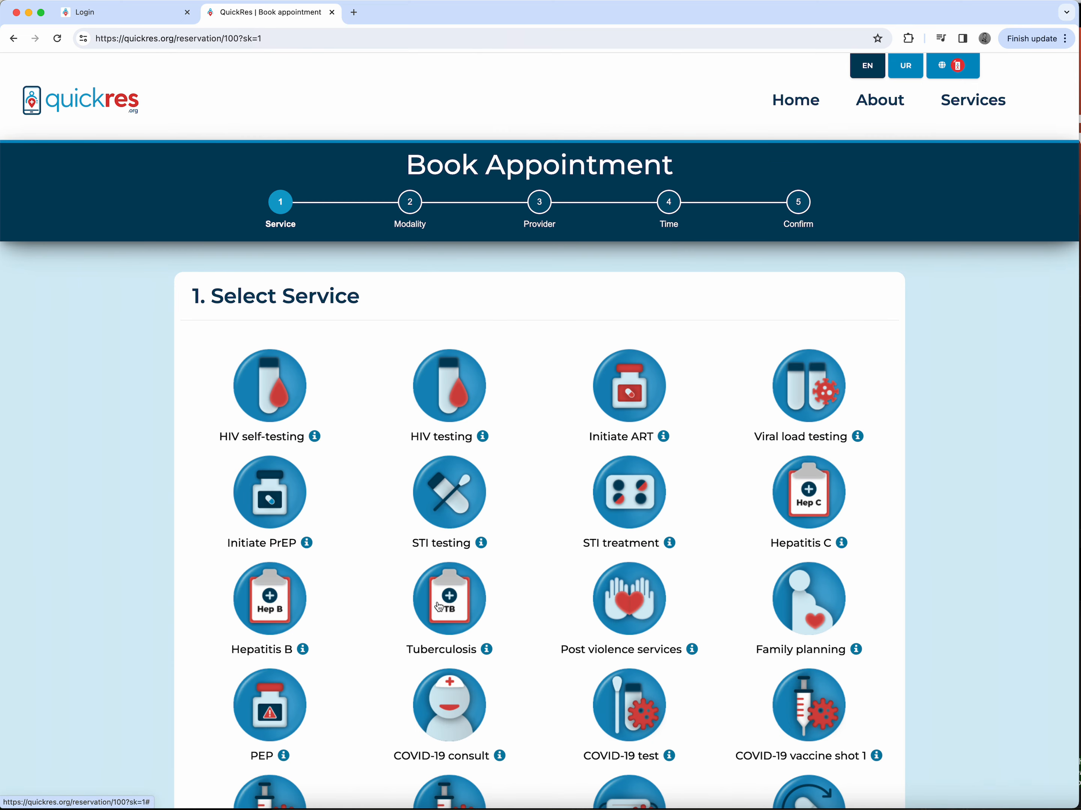
scroll(514, 531, down, 4)
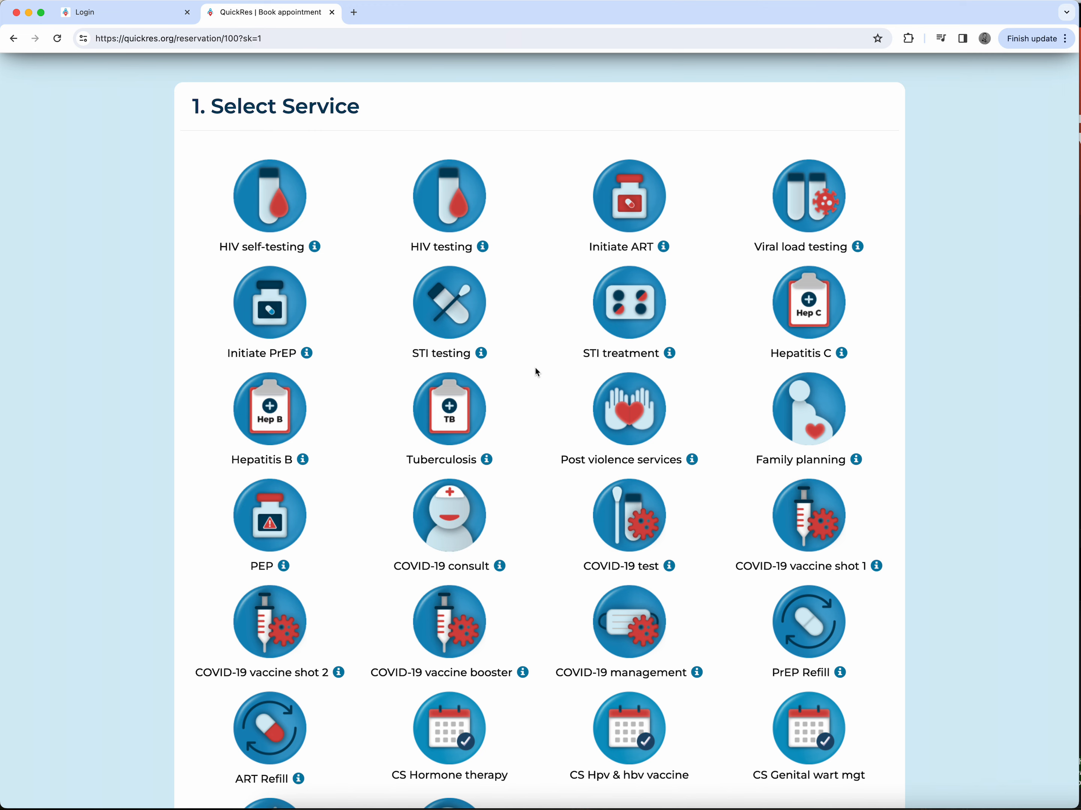
scroll(537, 372, down, 3)
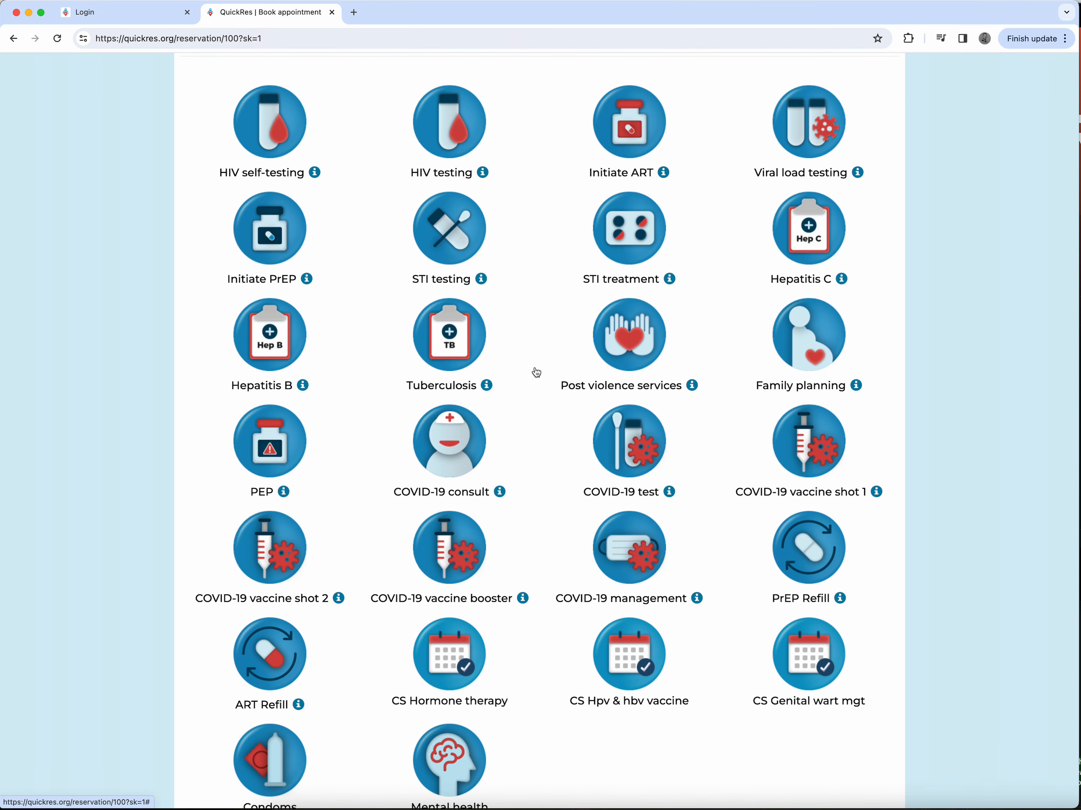
scroll(536, 372, up, 3)
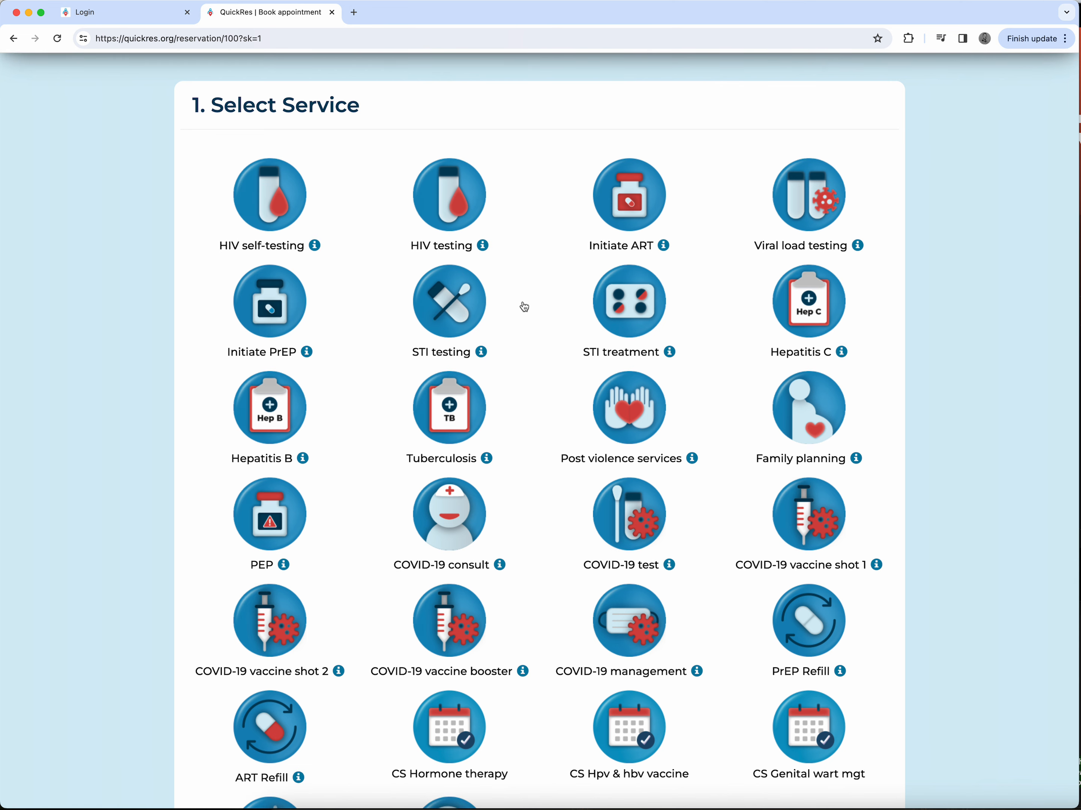
scroll(796, 470, down, 1)
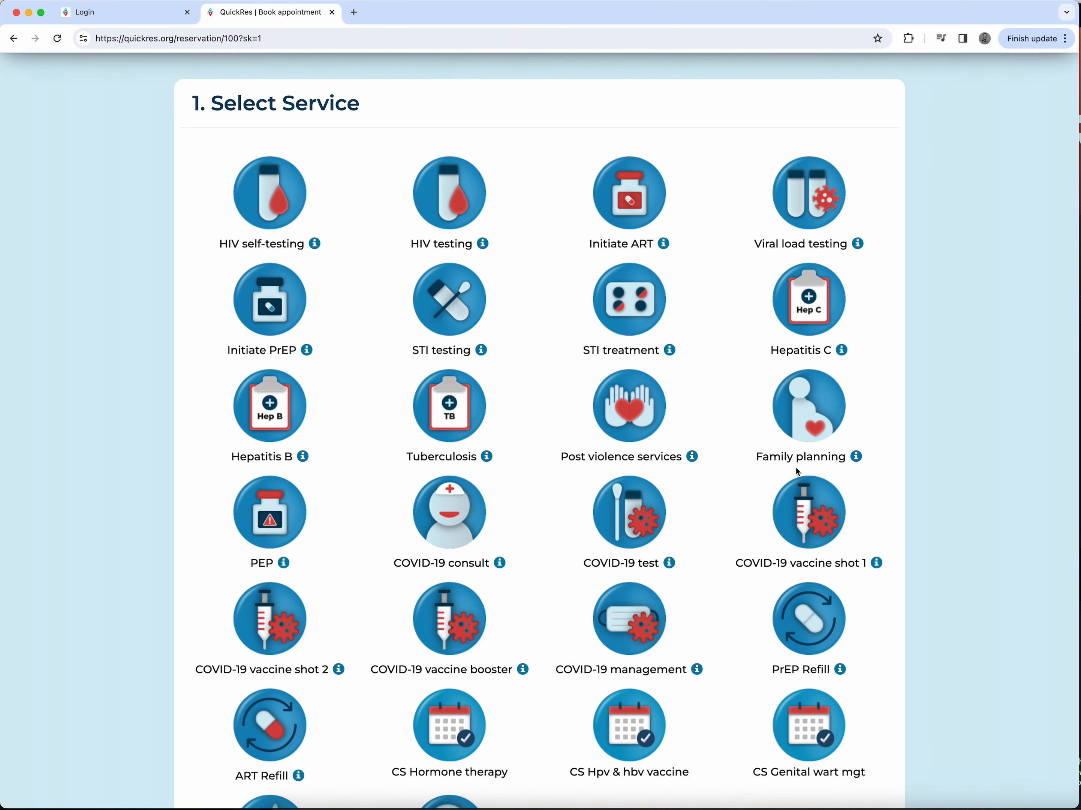
scroll(795, 468, down, 5)
scroll(781, 412, down, 2)
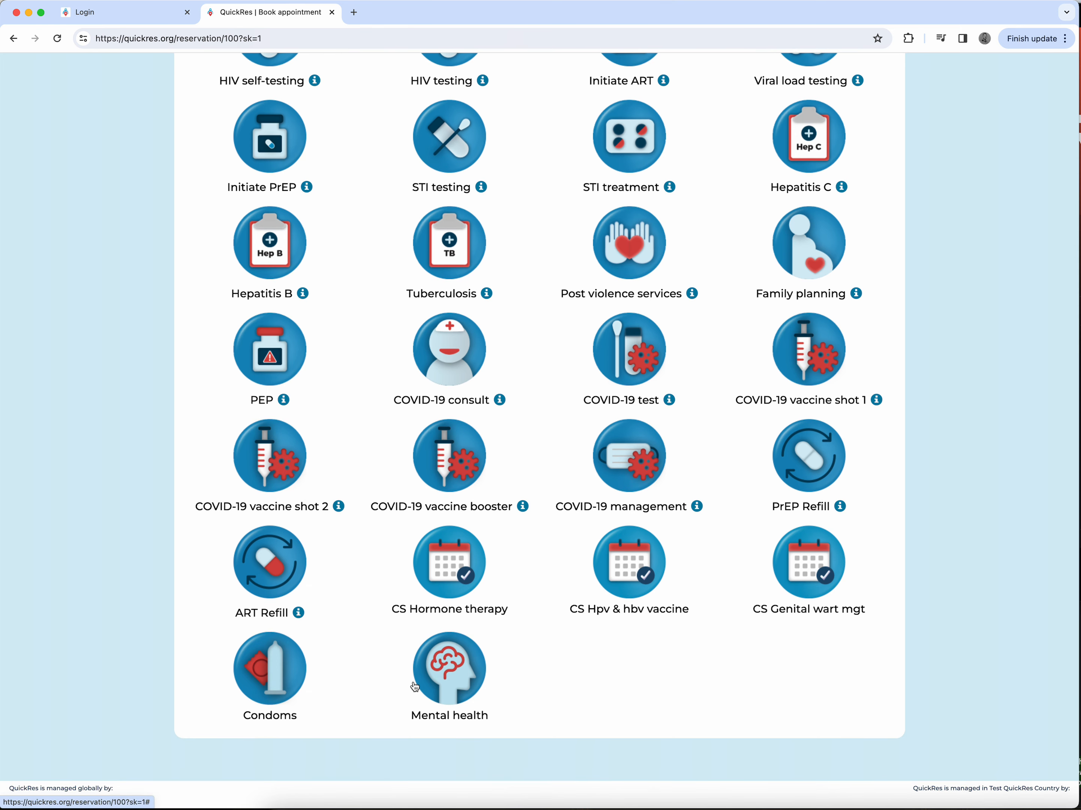
scroll(544, 648, up, 2)
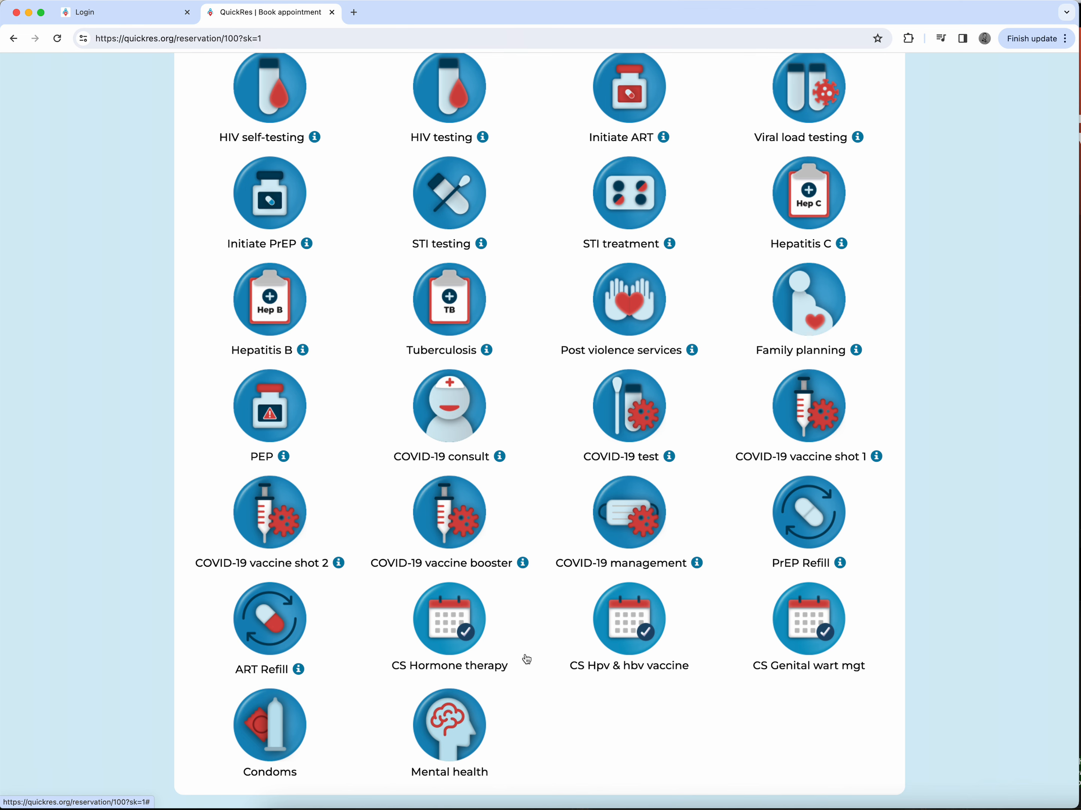
scroll(526, 628, up, 4)
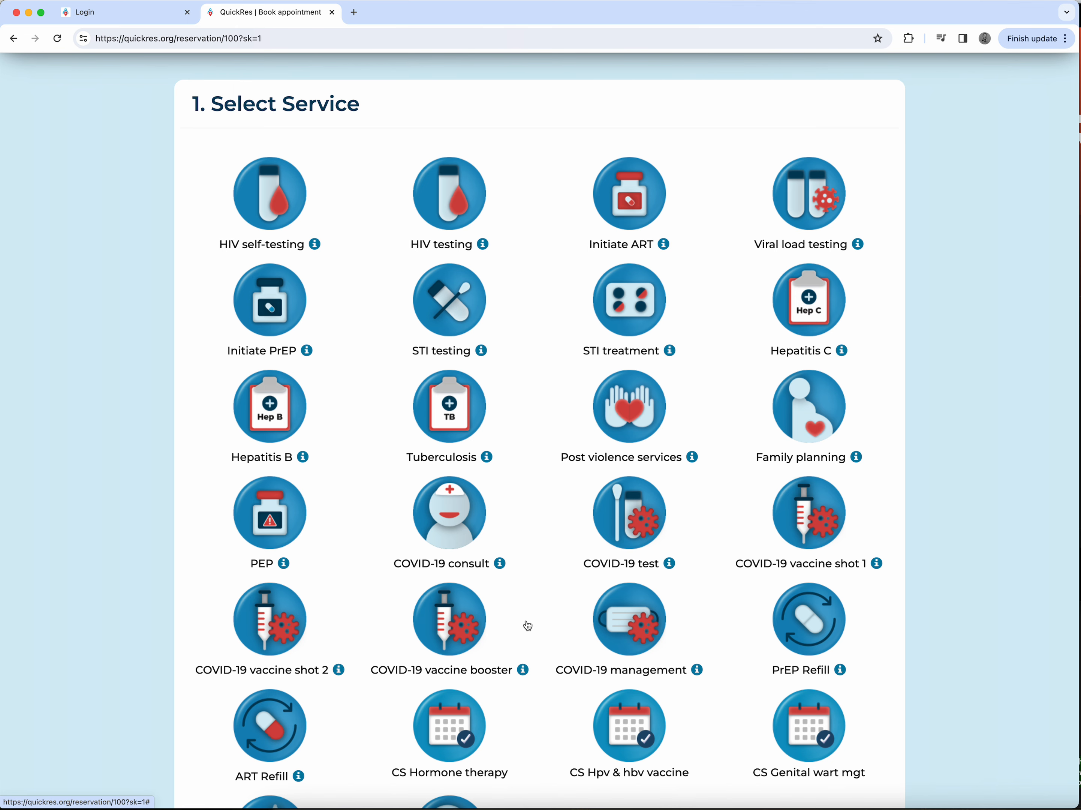
scroll(528, 625, up, 5)
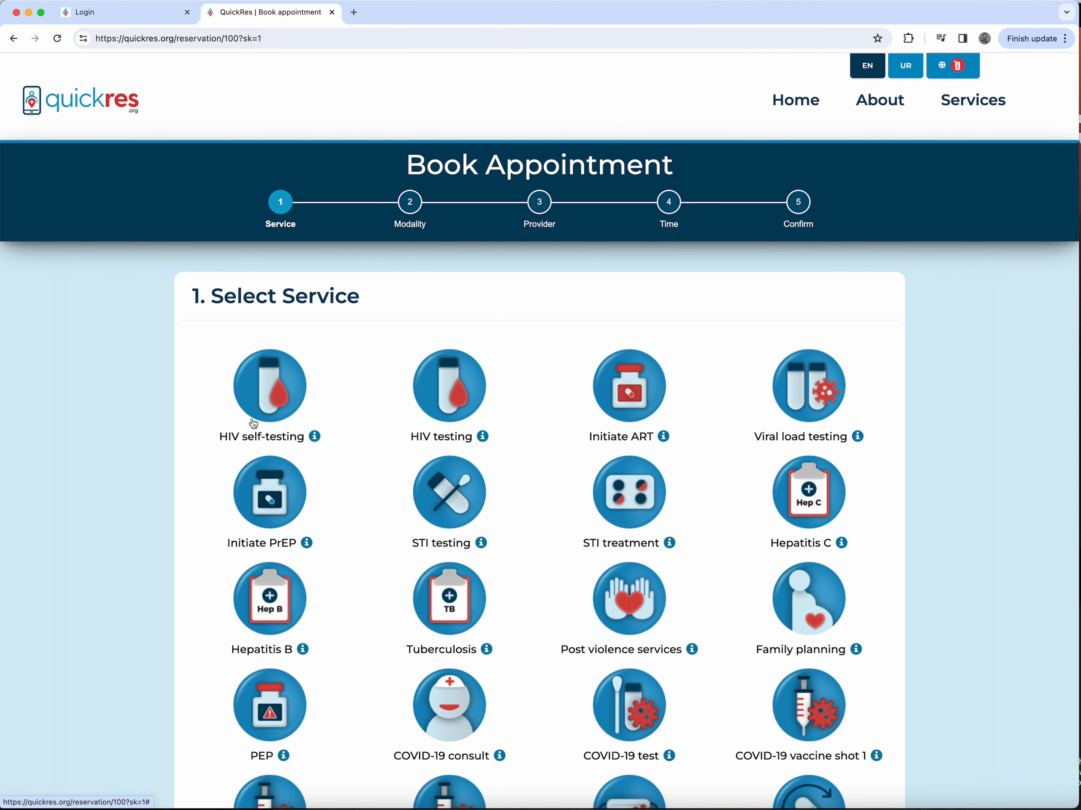
click(282, 392)
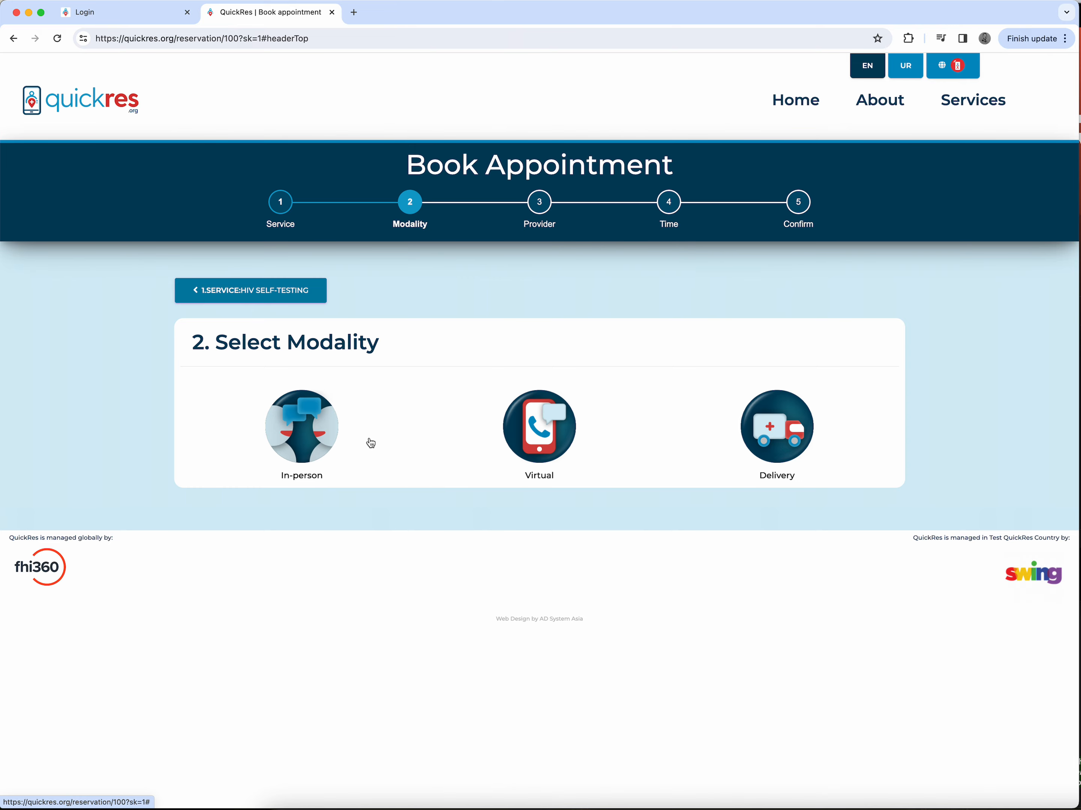
Step: Choose the Delivery modality and All Locations for the appointment
click(767, 414)
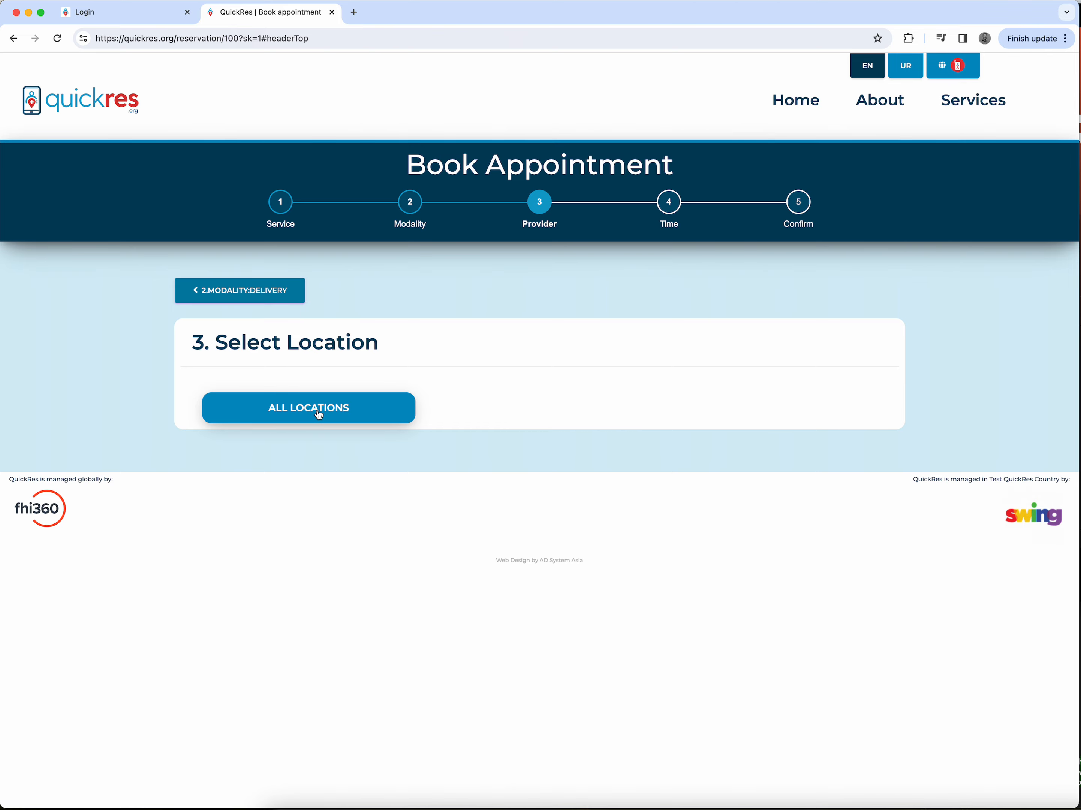
click(319, 414)
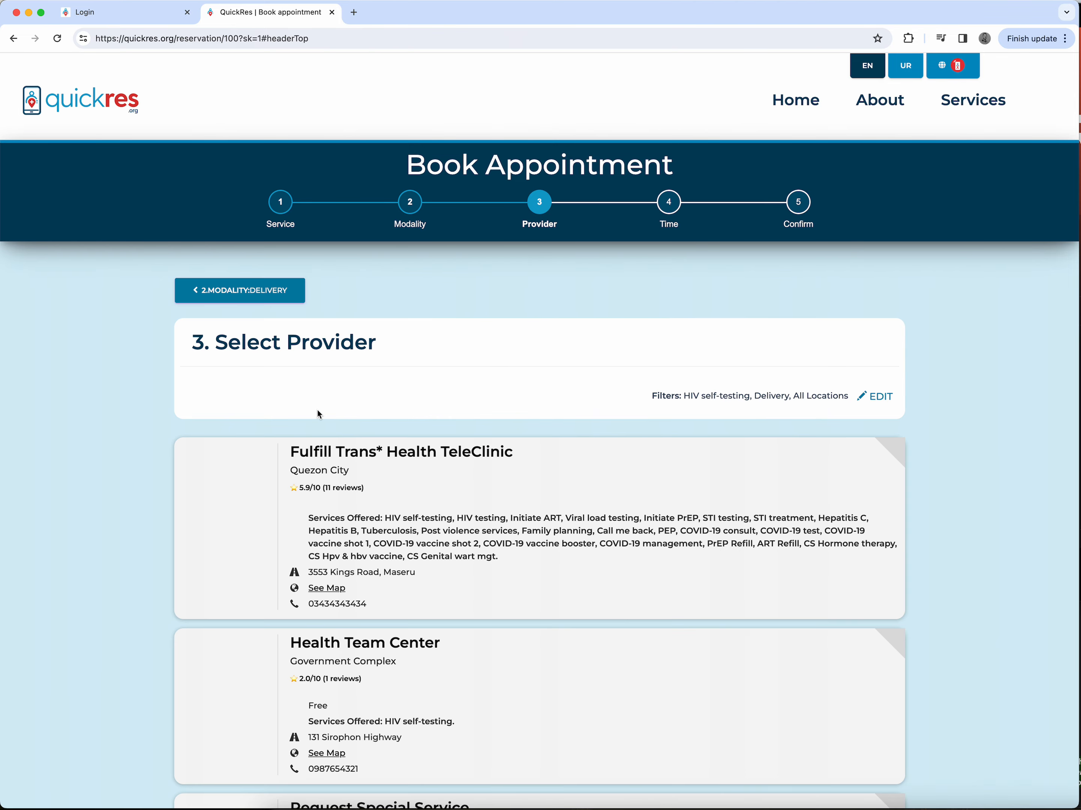
Step: Select Fulfill Trans* Health TeleClinic as provider and the 11:00 AM slot on Wednesday 06 March 2024
scroll(380, 593, down, 5)
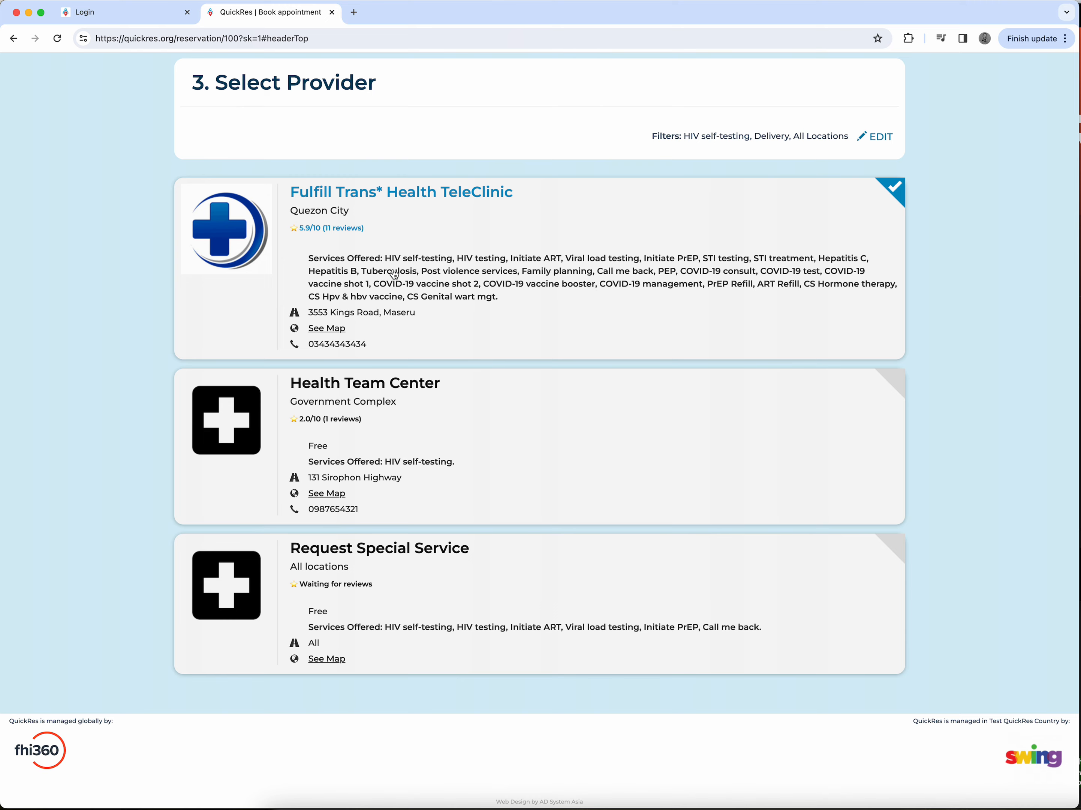
scroll(395, 275, up, 2)
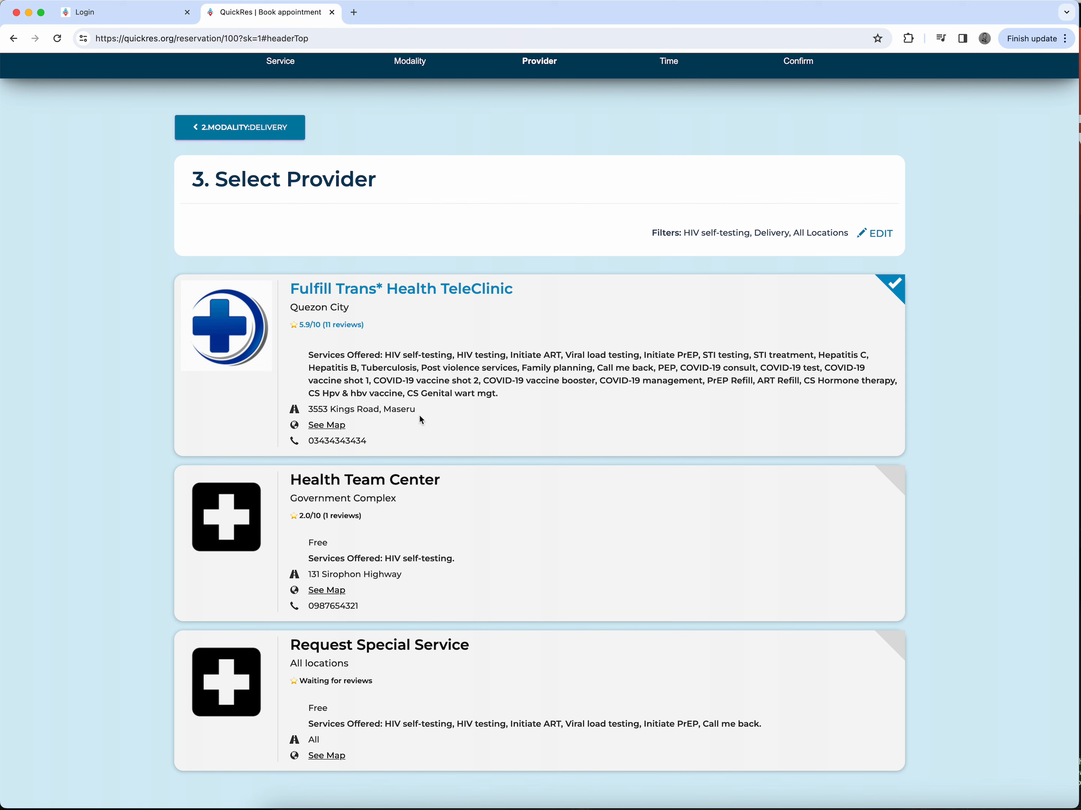
click(386, 352)
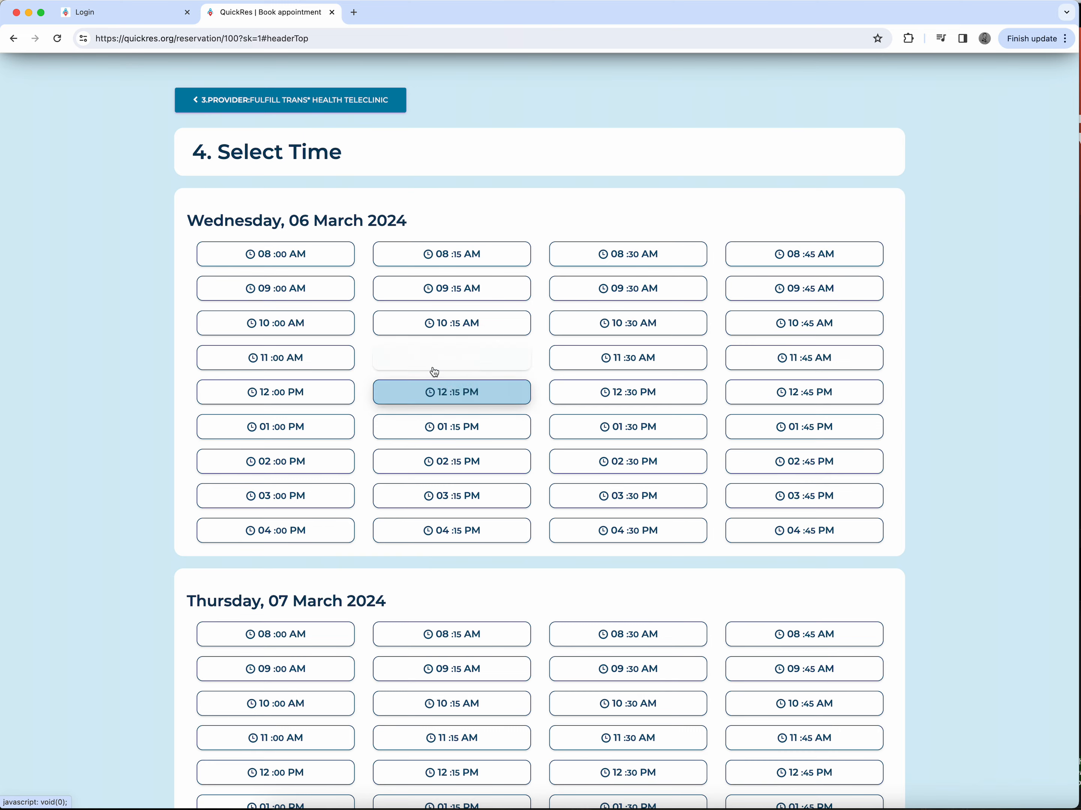
click(304, 357)
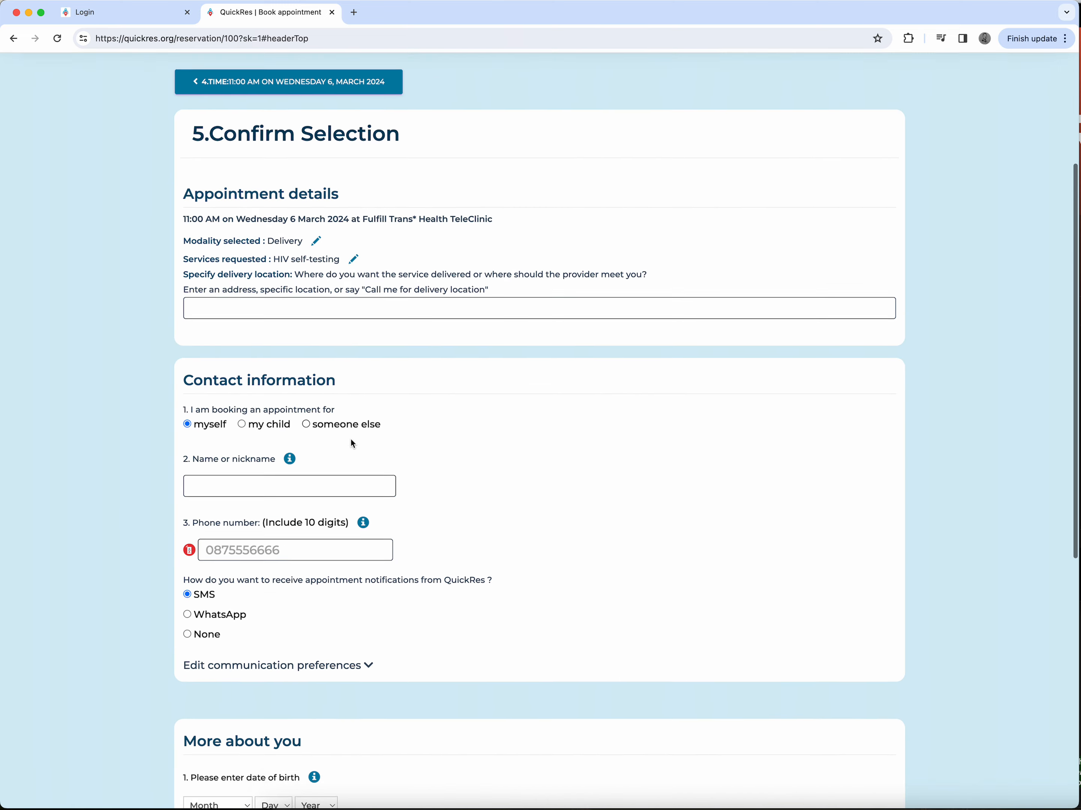
Step: Choose WhatsApp for appointment notifications and expand the communication preferences
scroll(352, 442, down, 5)
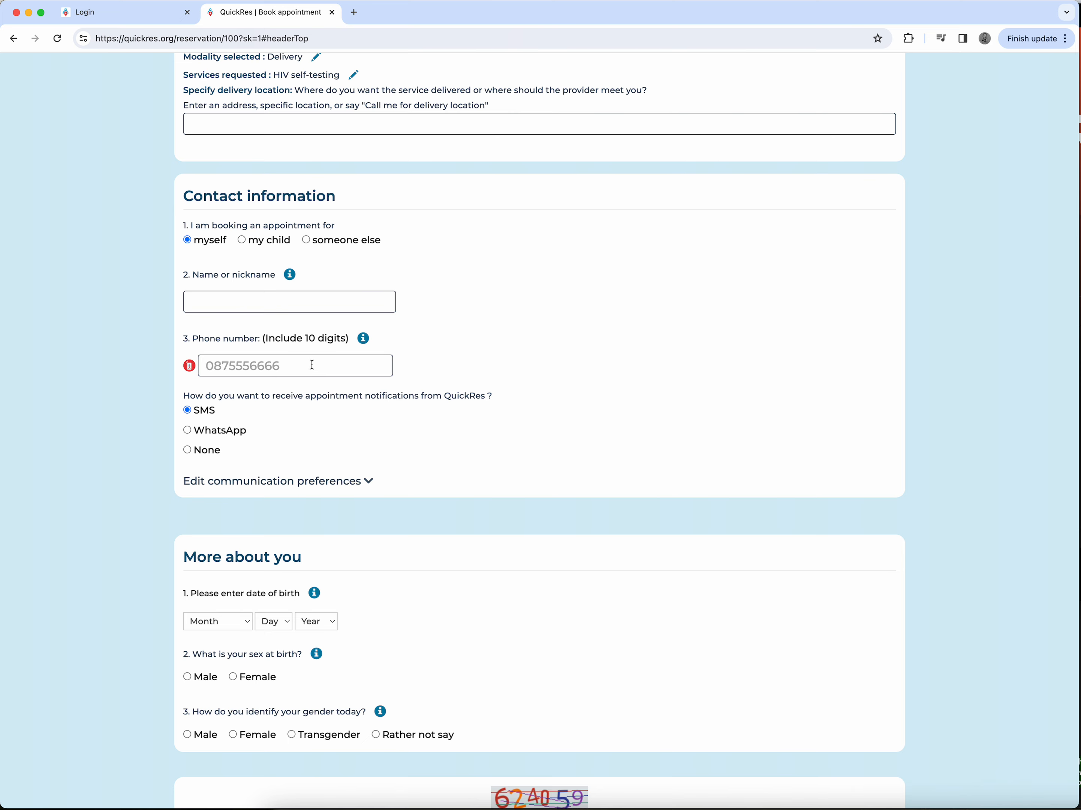
scroll(313, 365, down, 4)
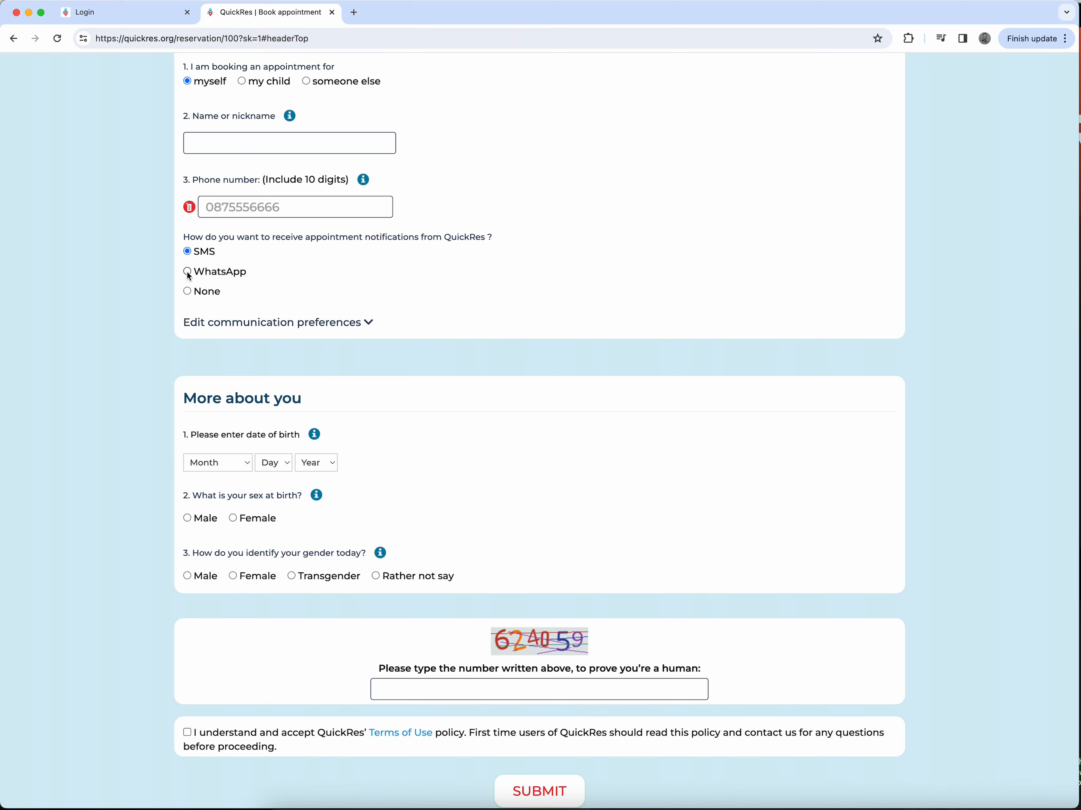
click(187, 271)
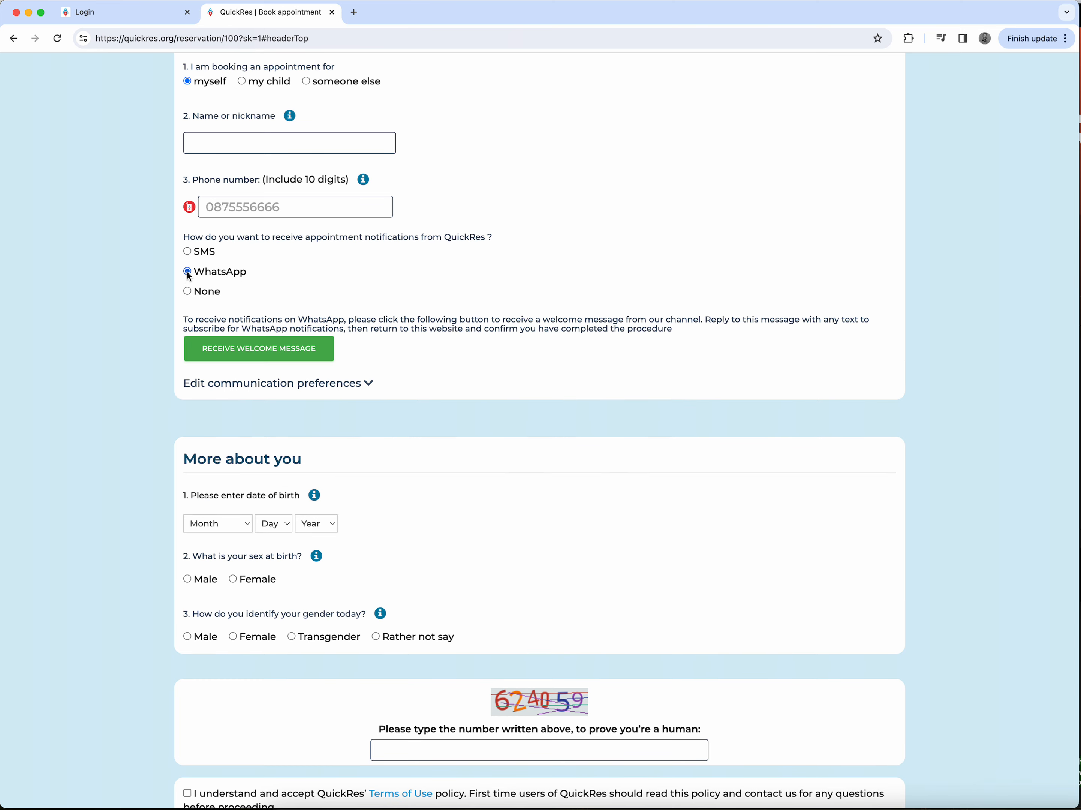
click(333, 385)
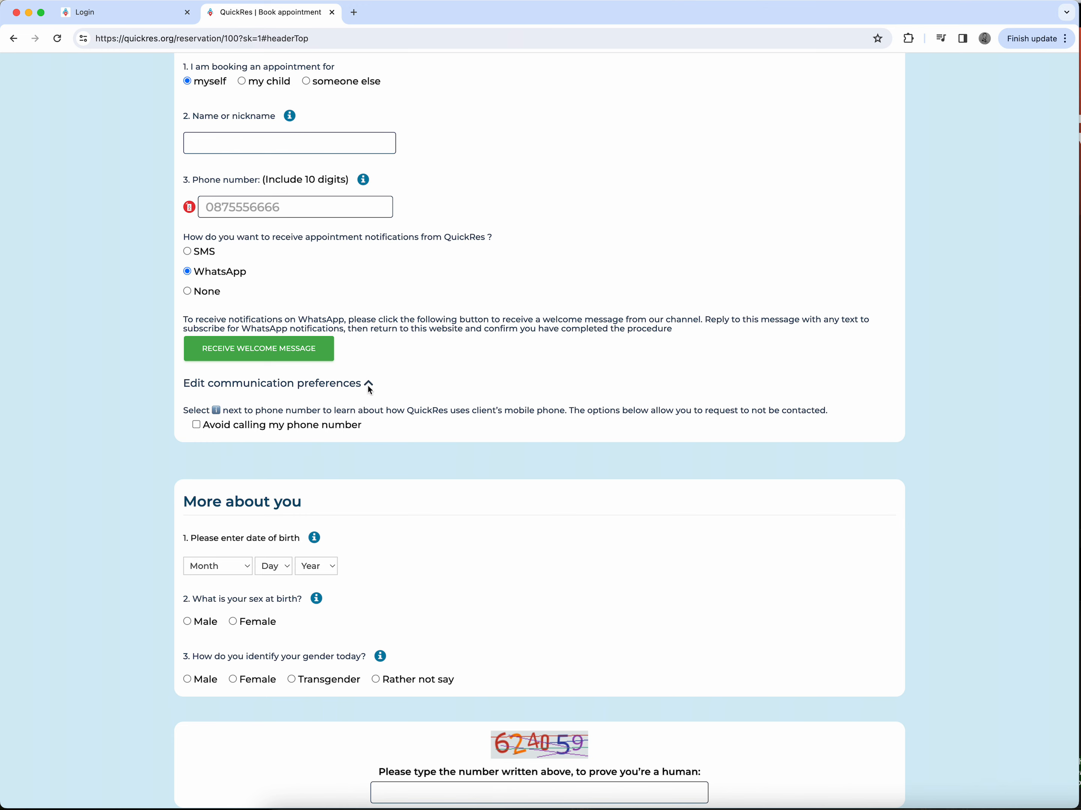
Step: Review the confirmation form's delivery location, contact, captcha and terms fields, and try to submit it
scroll(273, 414, down, 3)
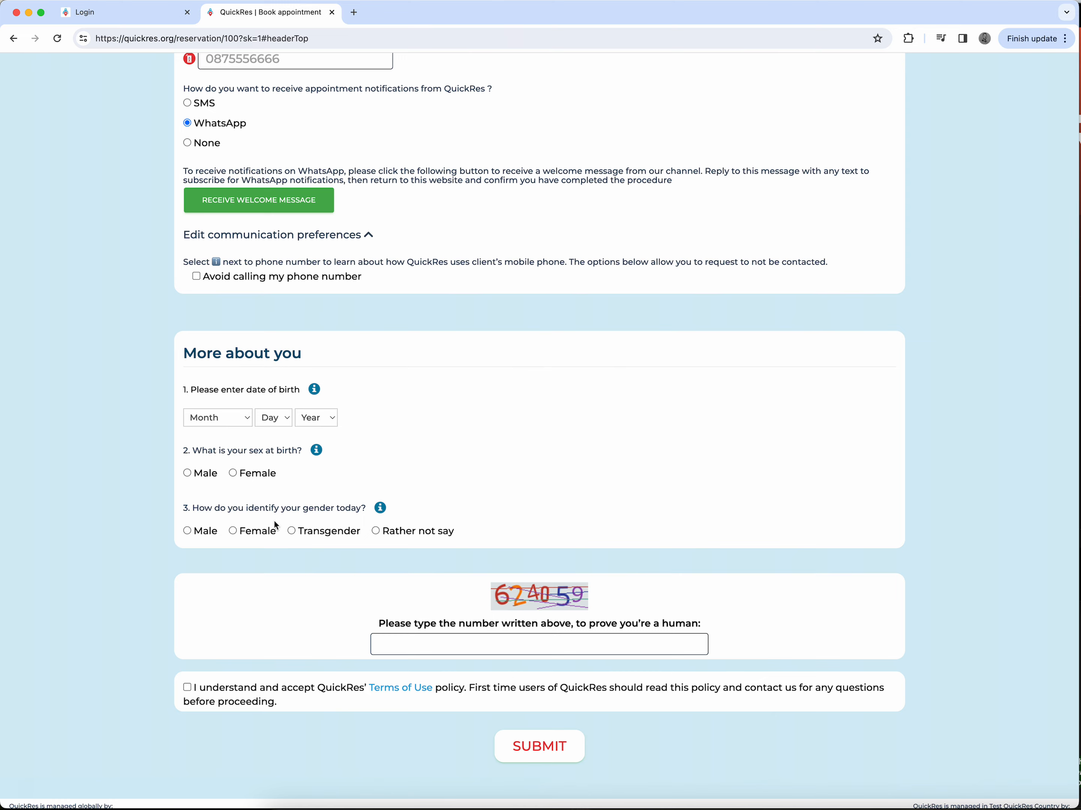
scroll(276, 526, up, 10)
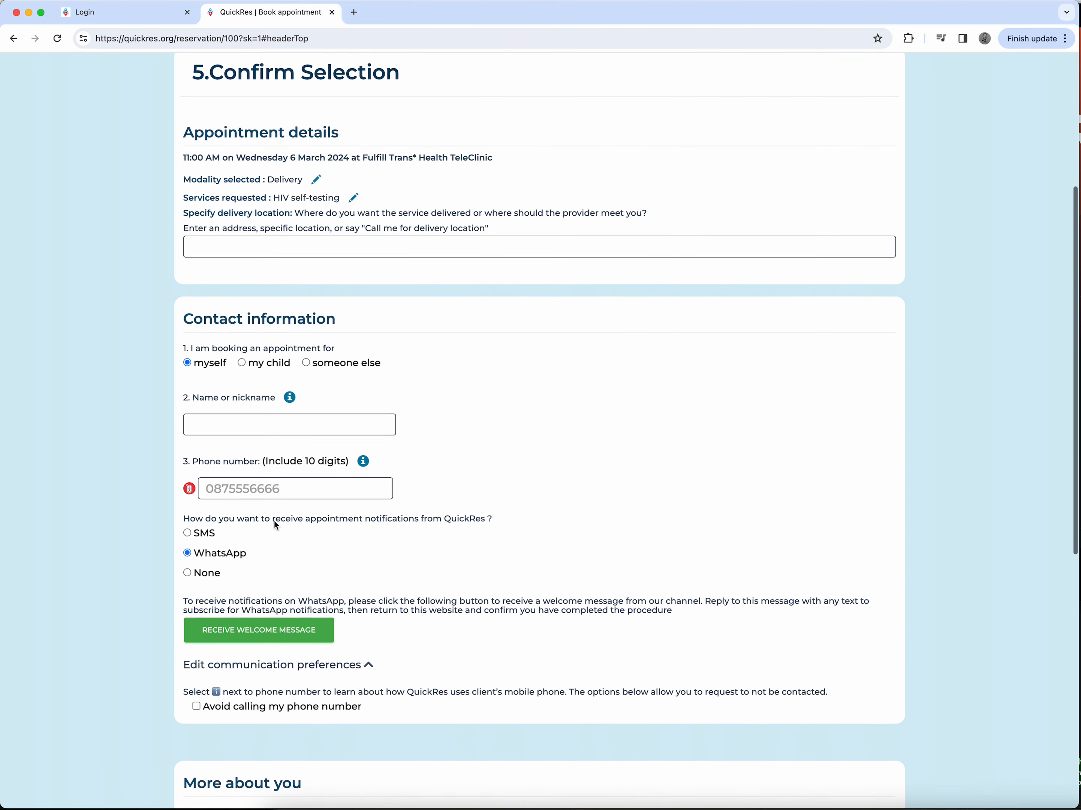
click(242, 244)
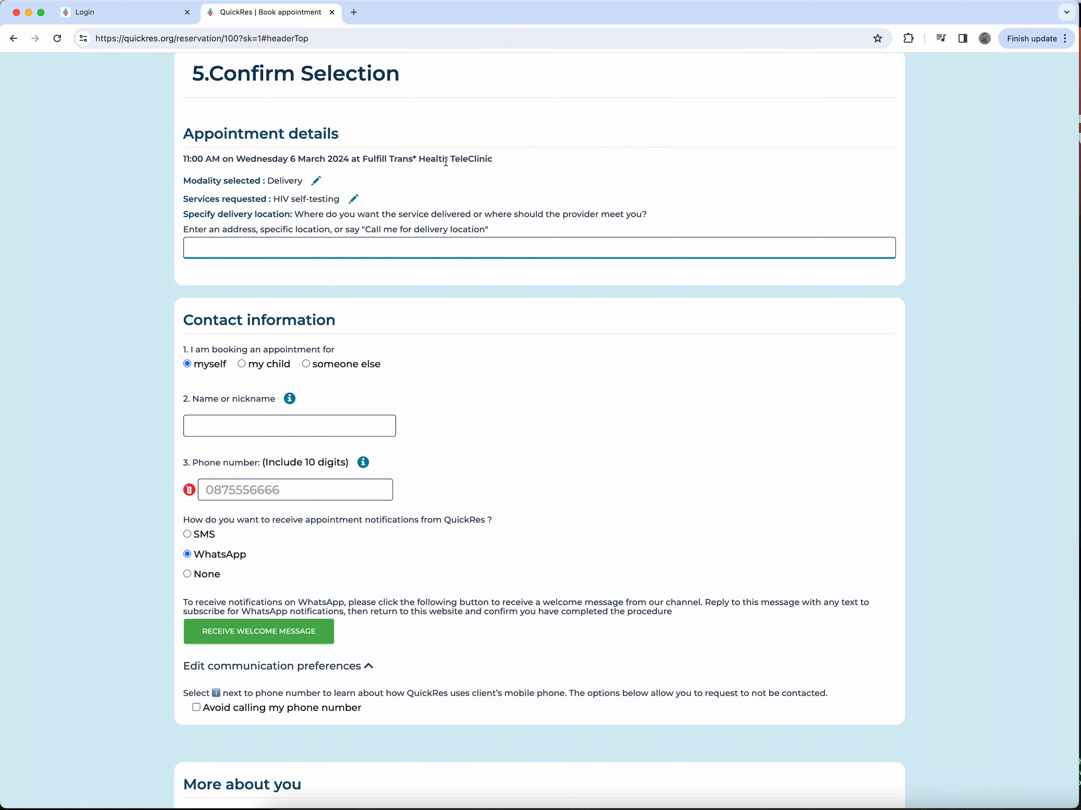
click(318, 244)
click(359, 160)
drag(358, 160, 522, 170)
click(521, 167)
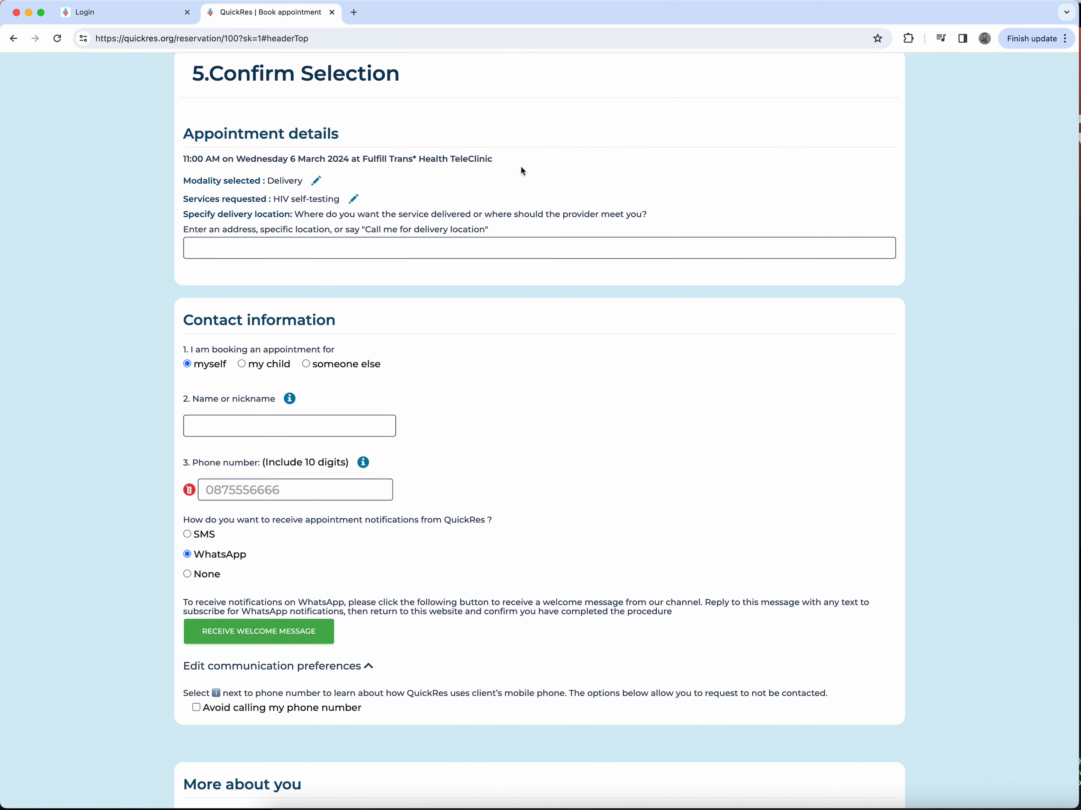
click(397, 251)
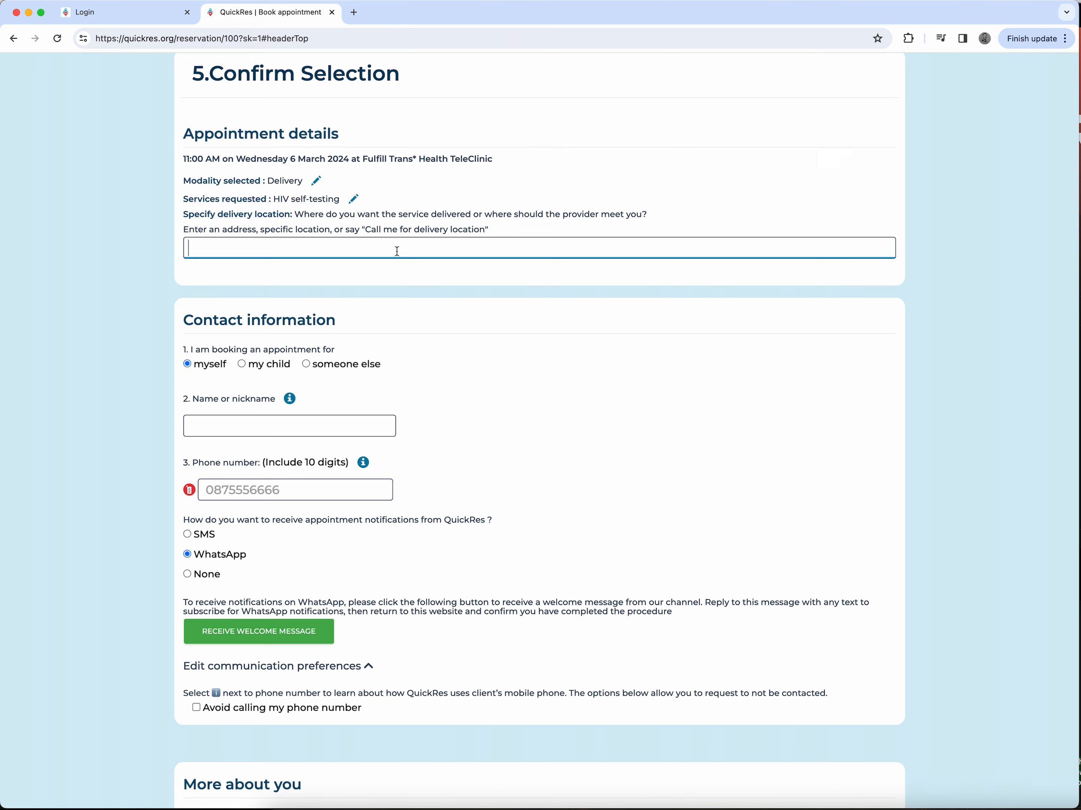
scroll(397, 251, down, 10)
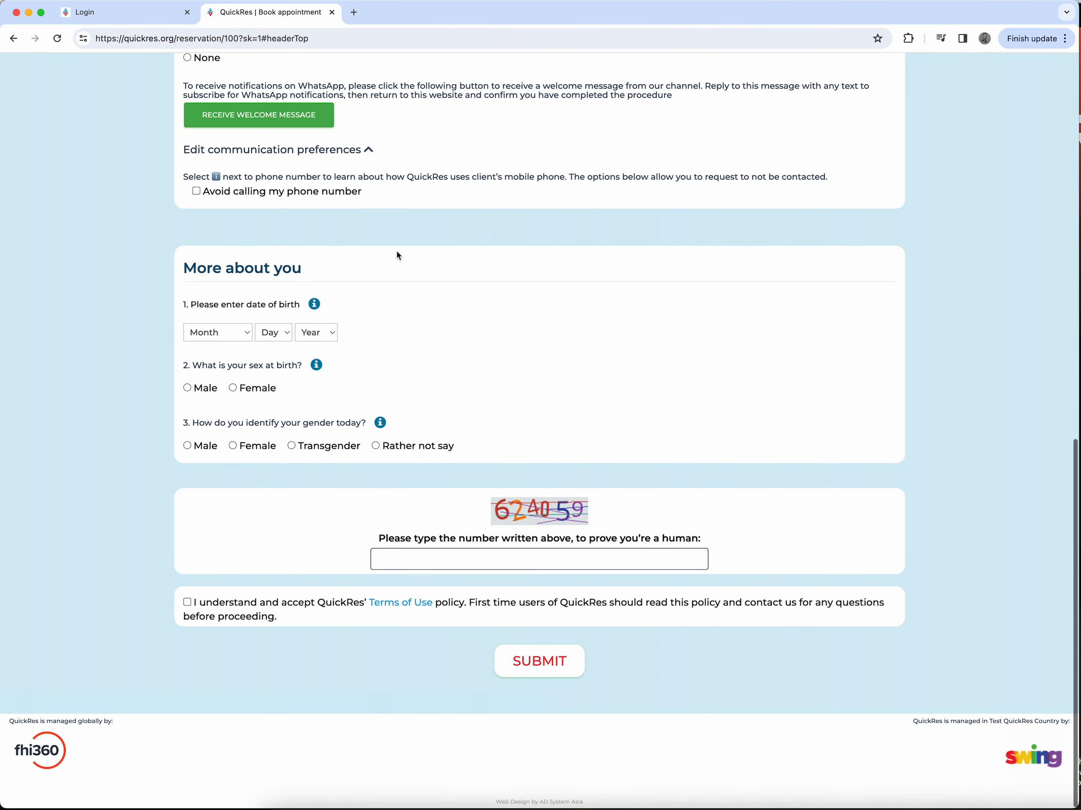
click(470, 560)
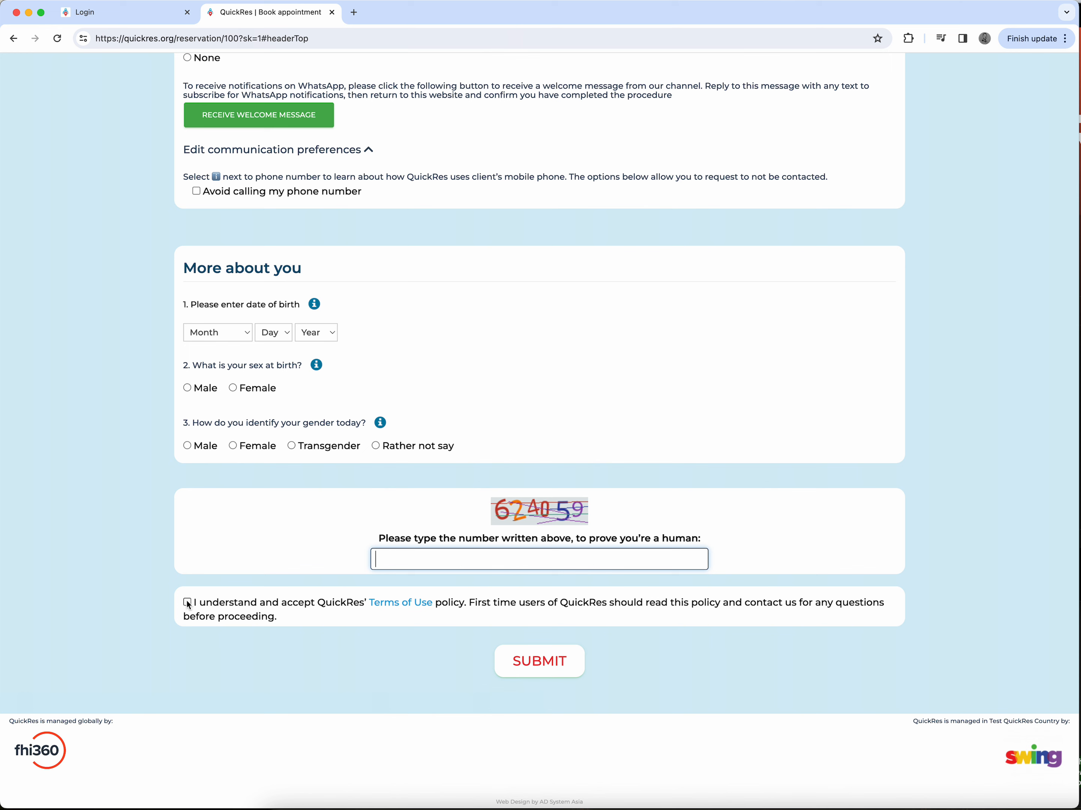
click(552, 675)
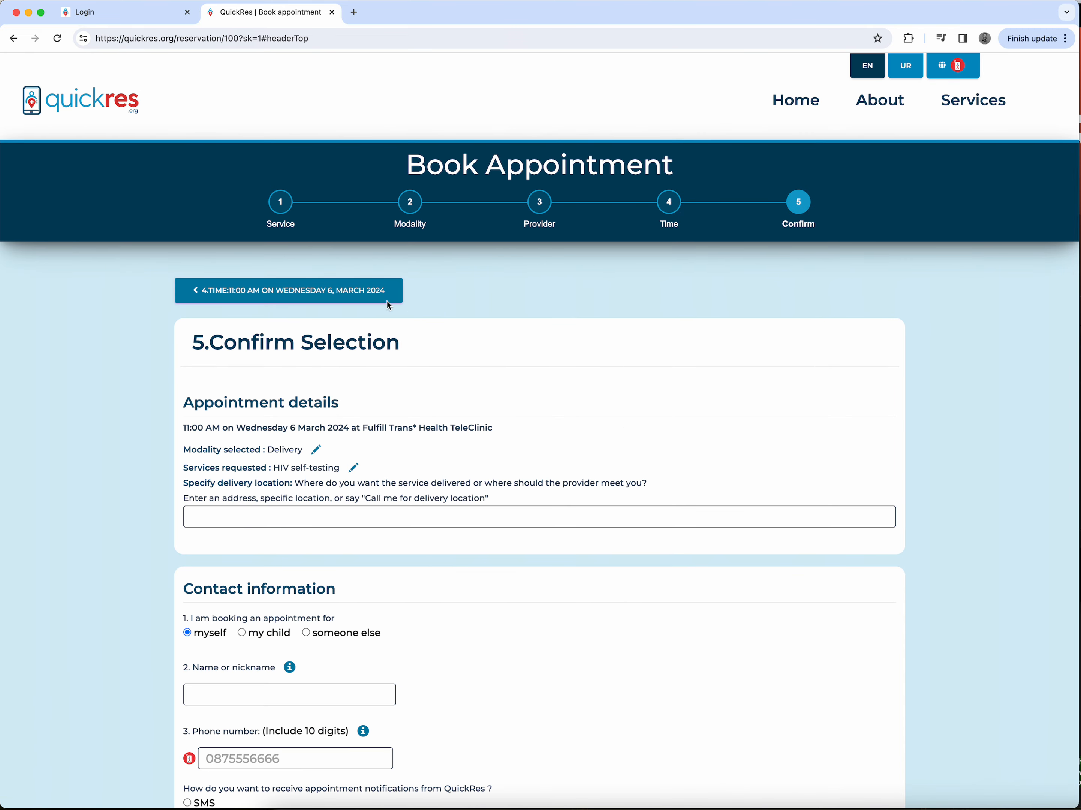
Step: Sign in to the QuickRes admin site and set the viewed program to Test QuickRes
click(122, 19)
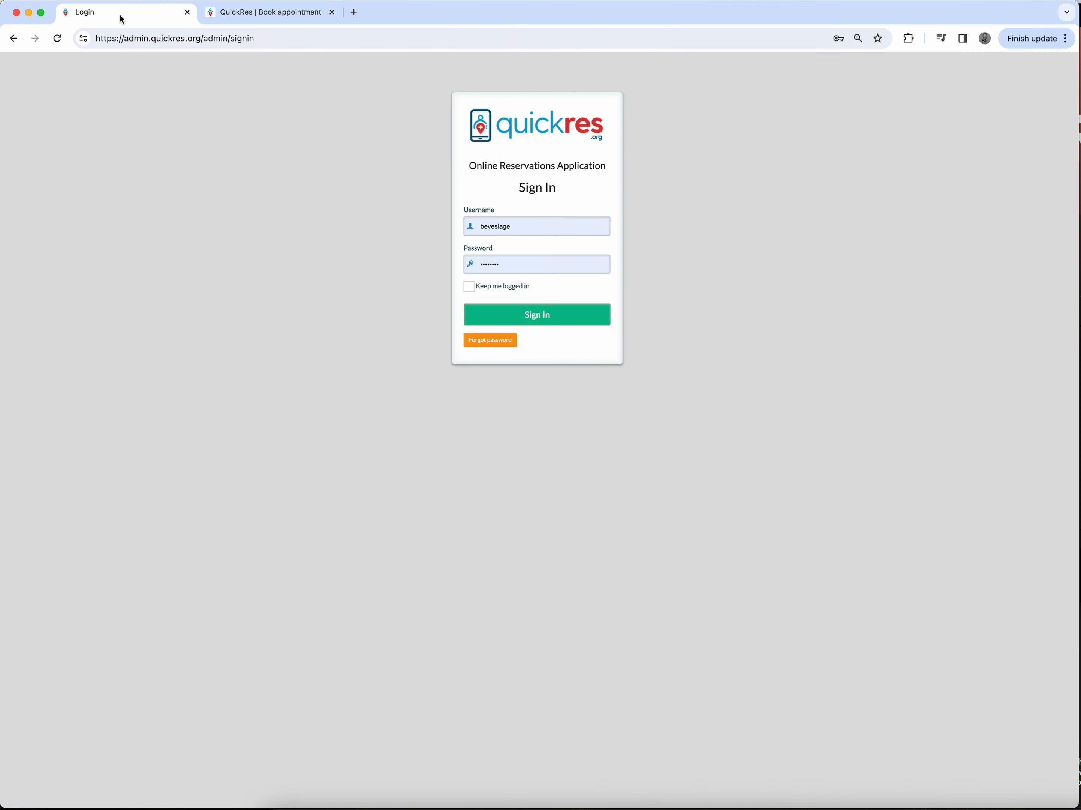
click(532, 318)
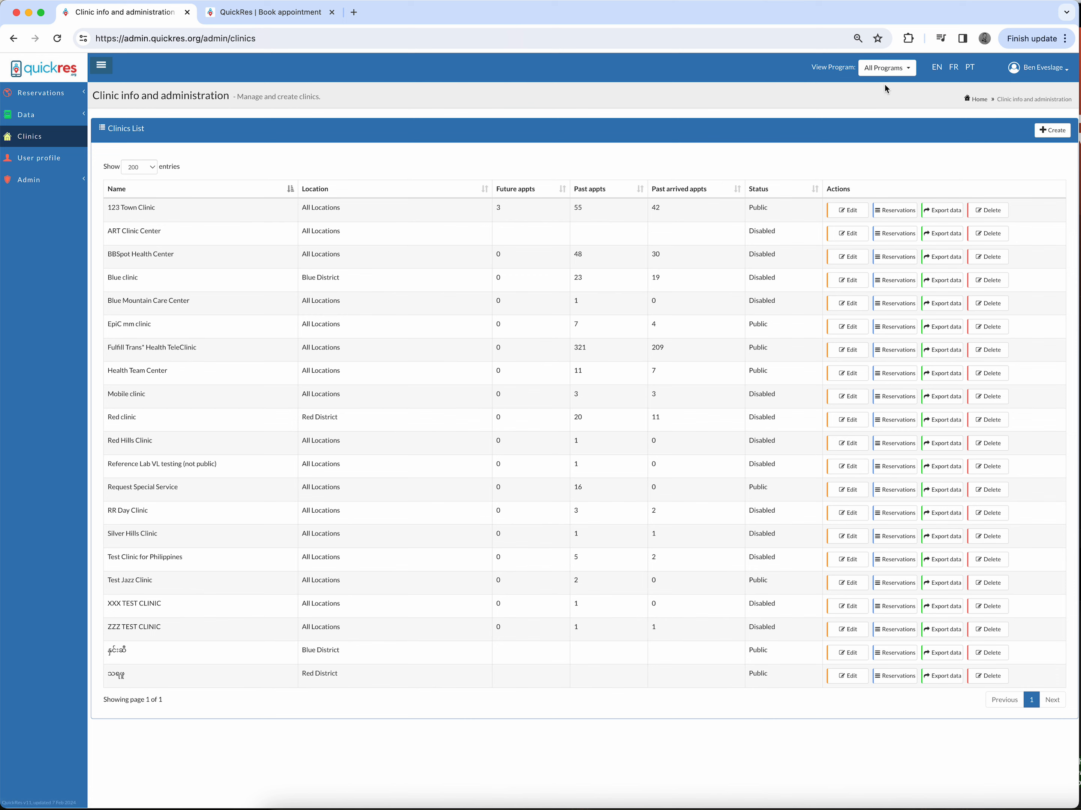
click(886, 69)
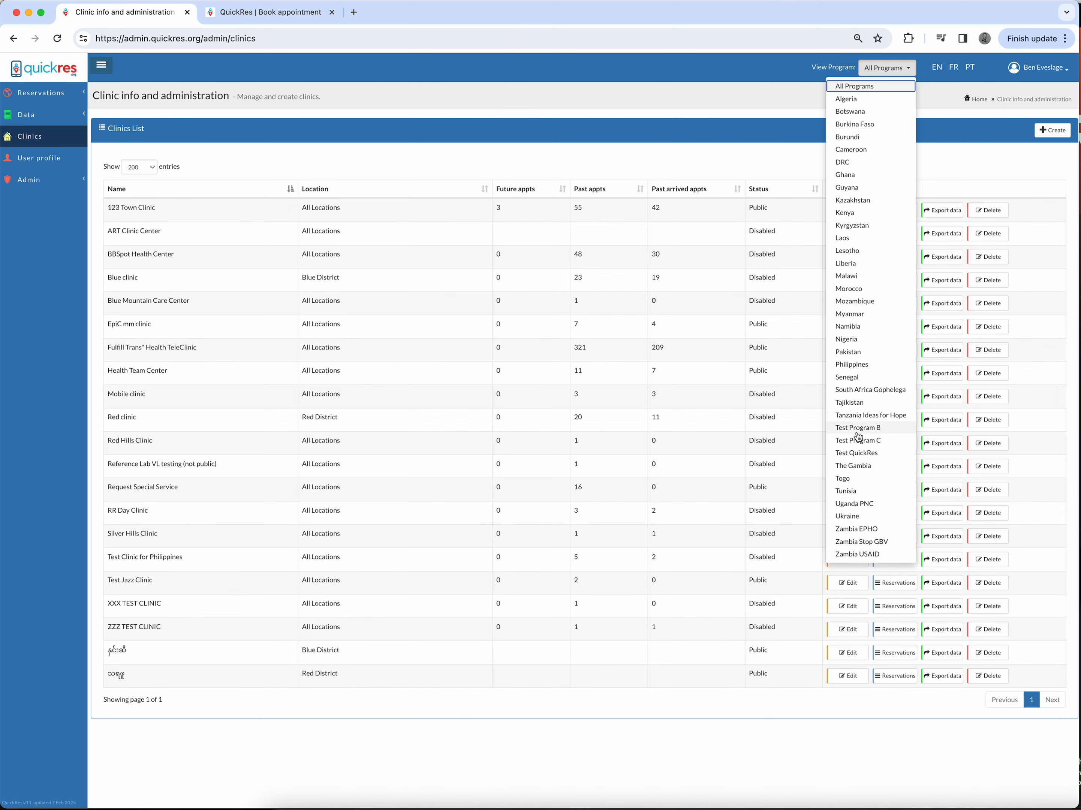
click(854, 455)
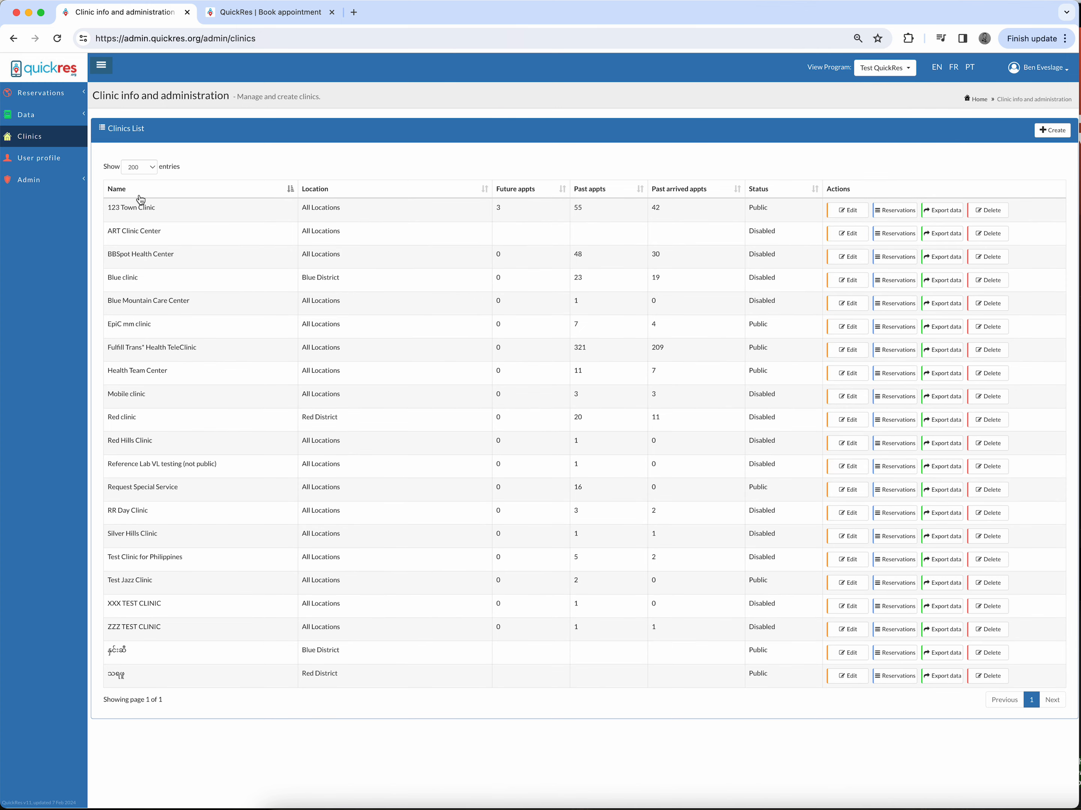
Step: Open the clinic reservations list and page back and forward through the date range
click(44, 93)
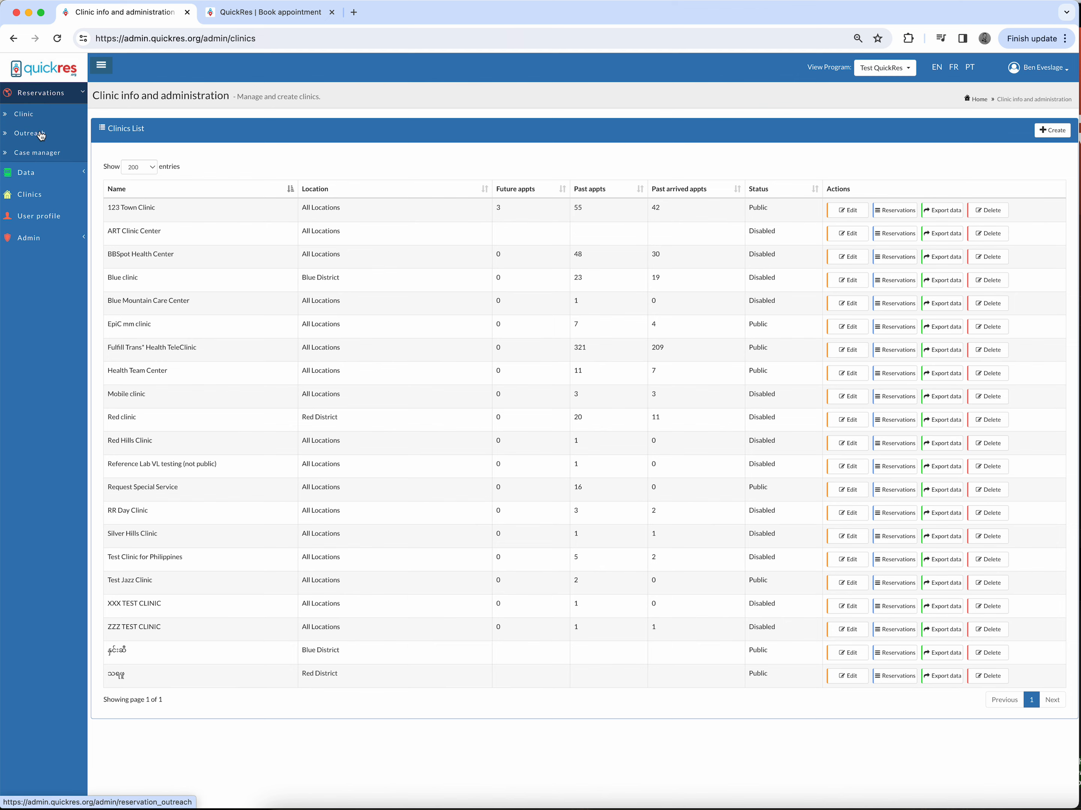
click(25, 117)
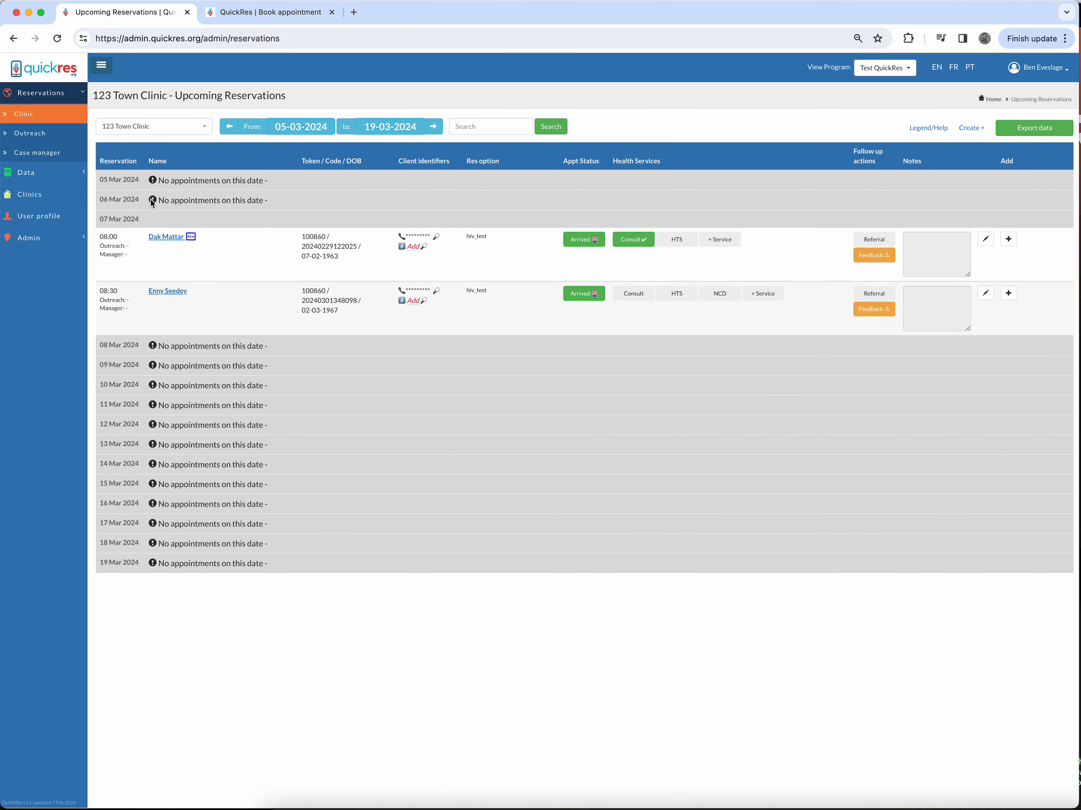
click(229, 127)
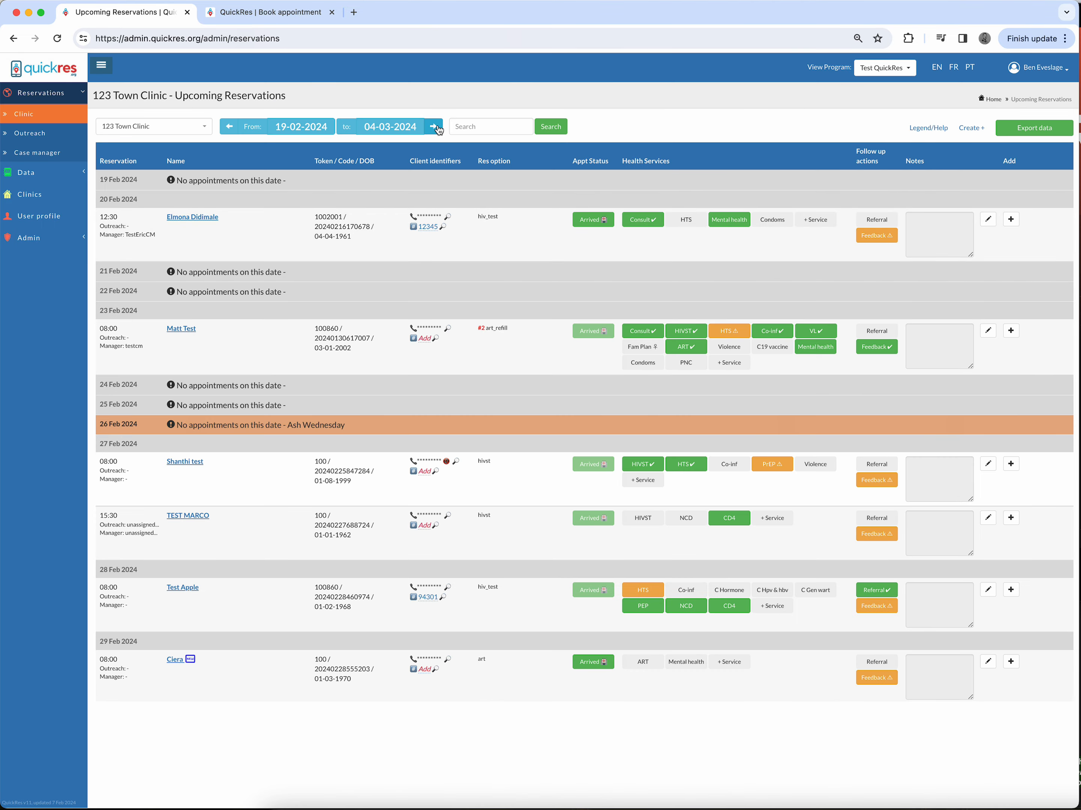
click(434, 128)
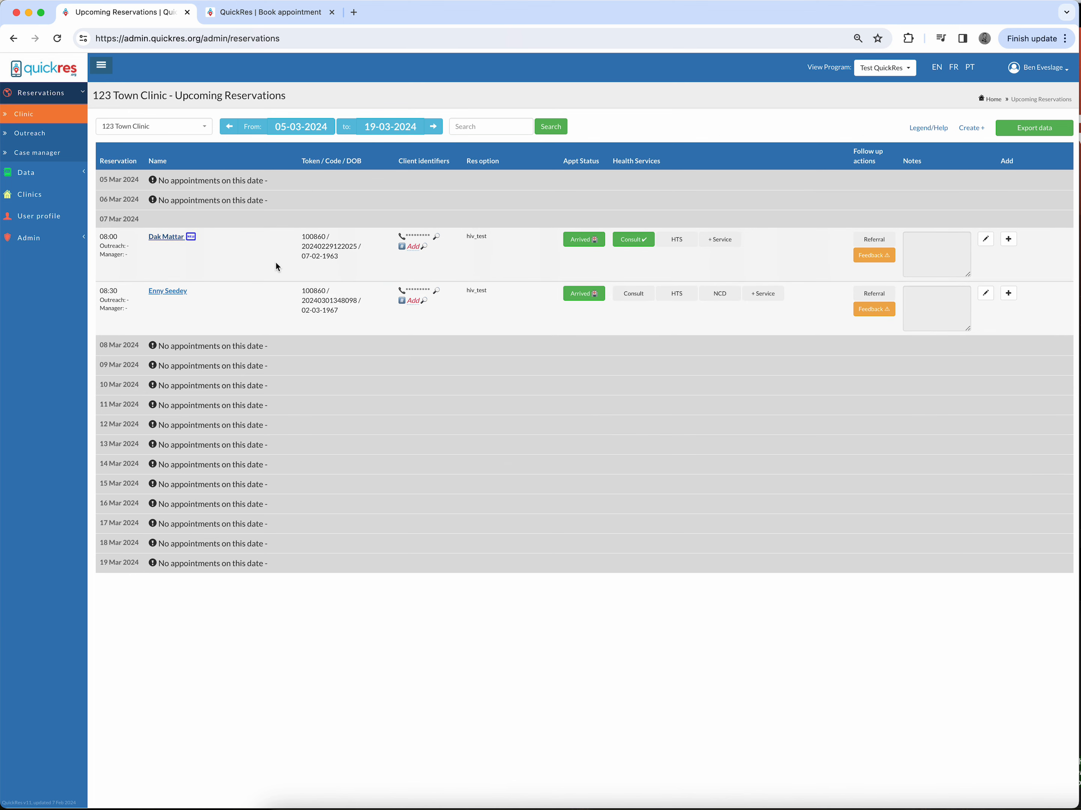
click(595, 245)
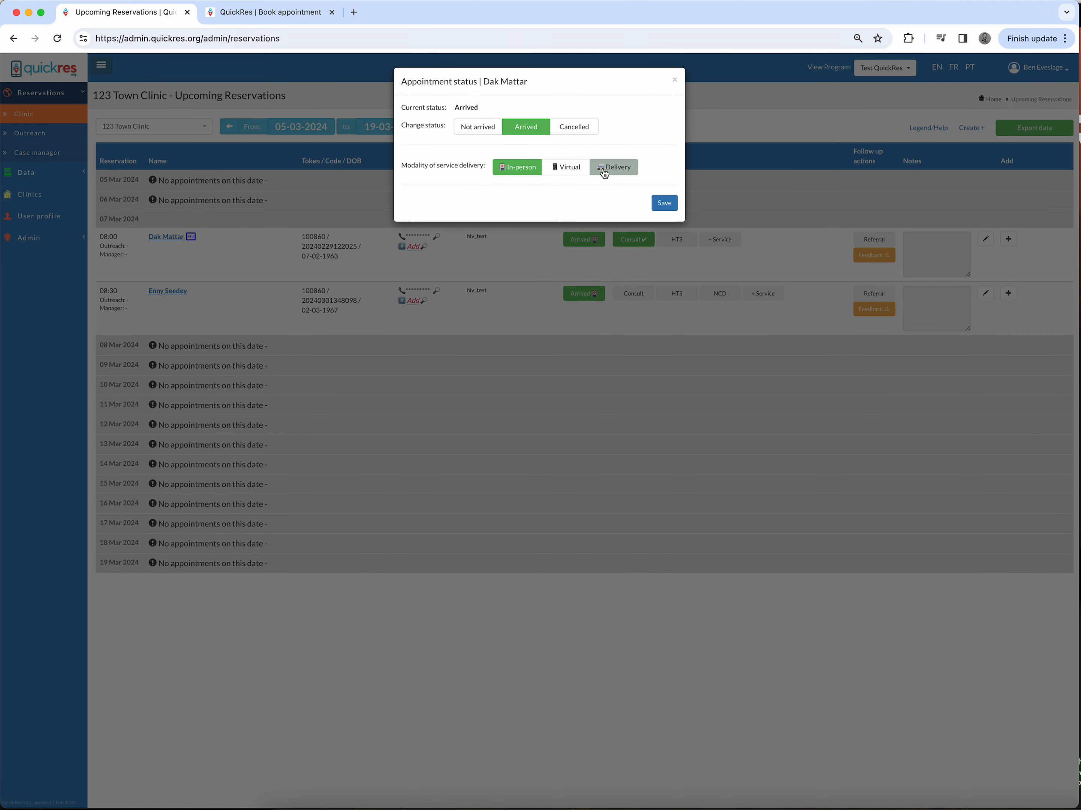
click(625, 170)
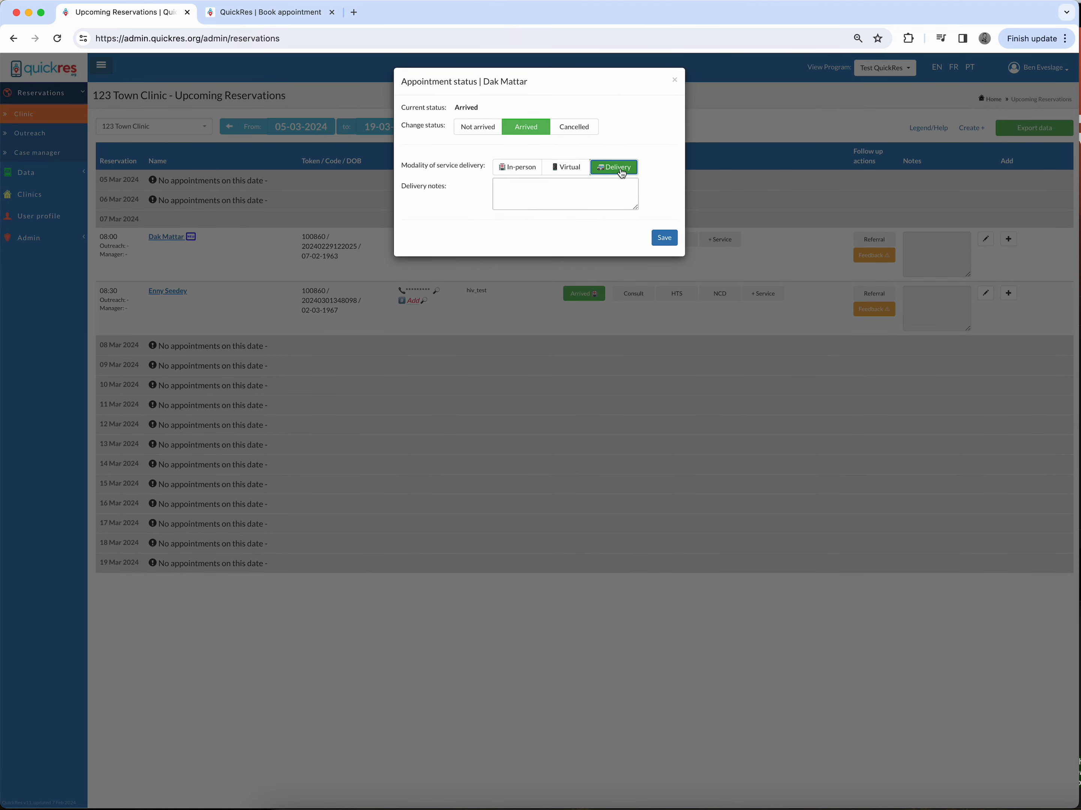
click(547, 196)
drag(400, 188, 474, 201)
click(466, 195)
click(528, 194)
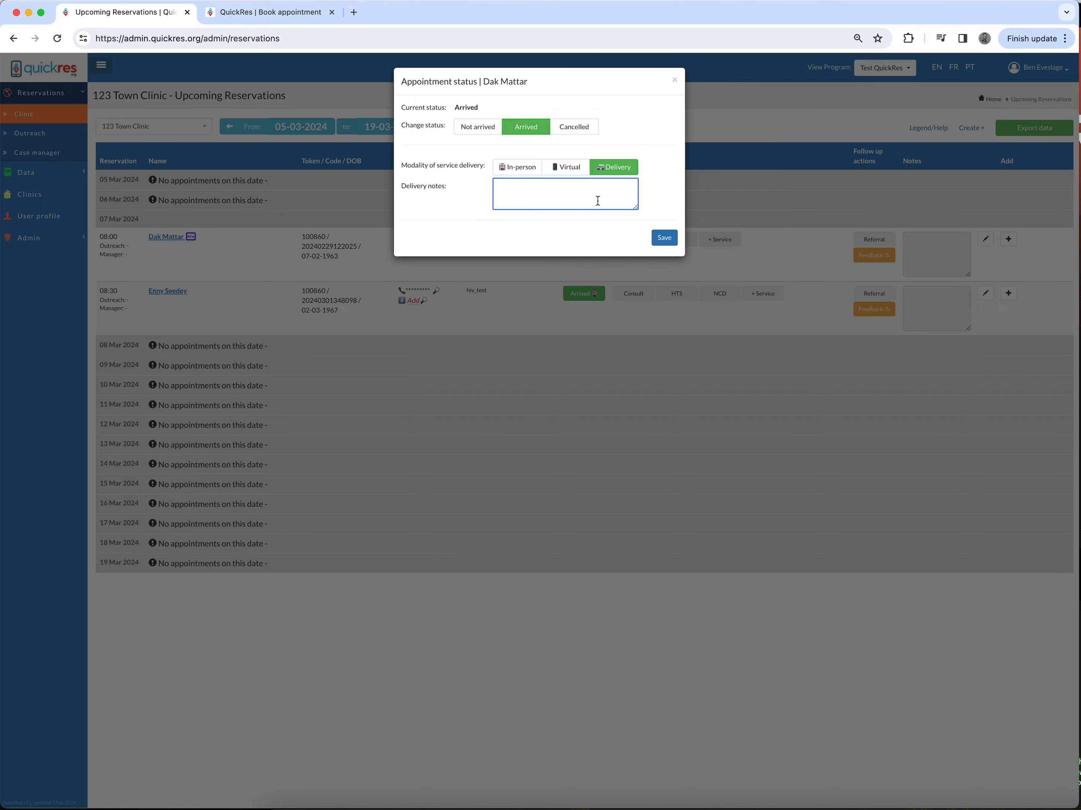
click(675, 81)
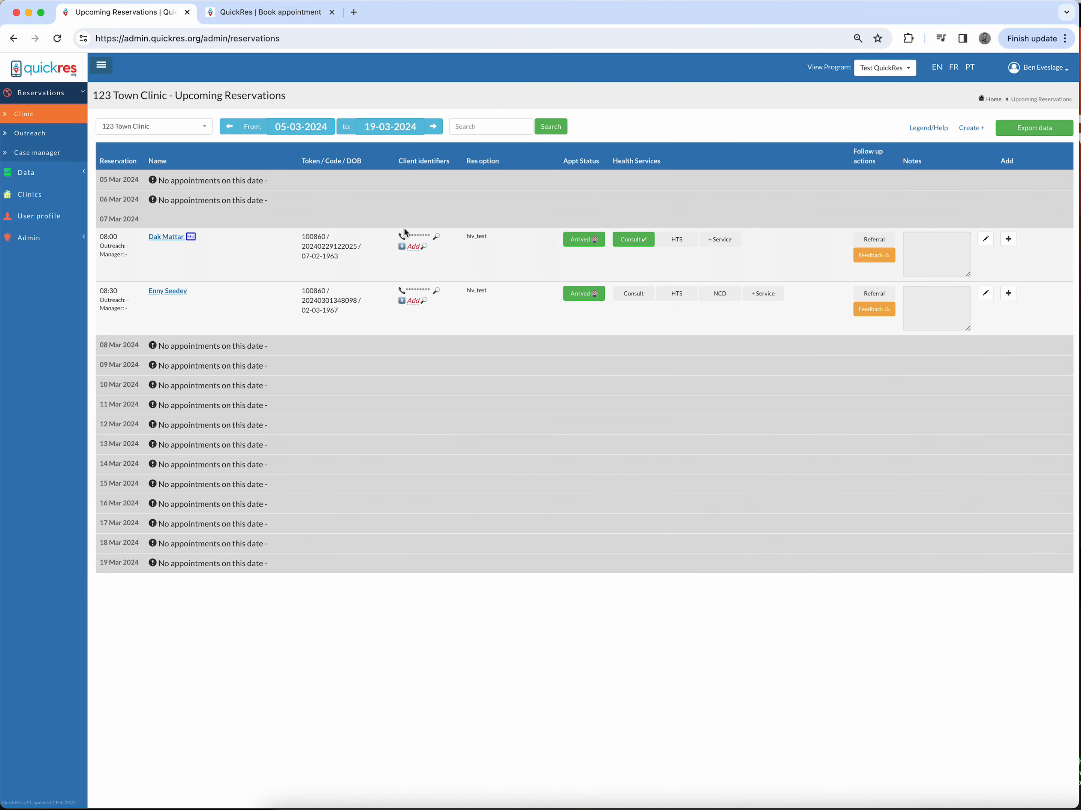
Step: Set the 07 Mar 2024 08:00 appointment's service delivery modality to Delivery and save it
mouse_move(415, 239)
click(586, 240)
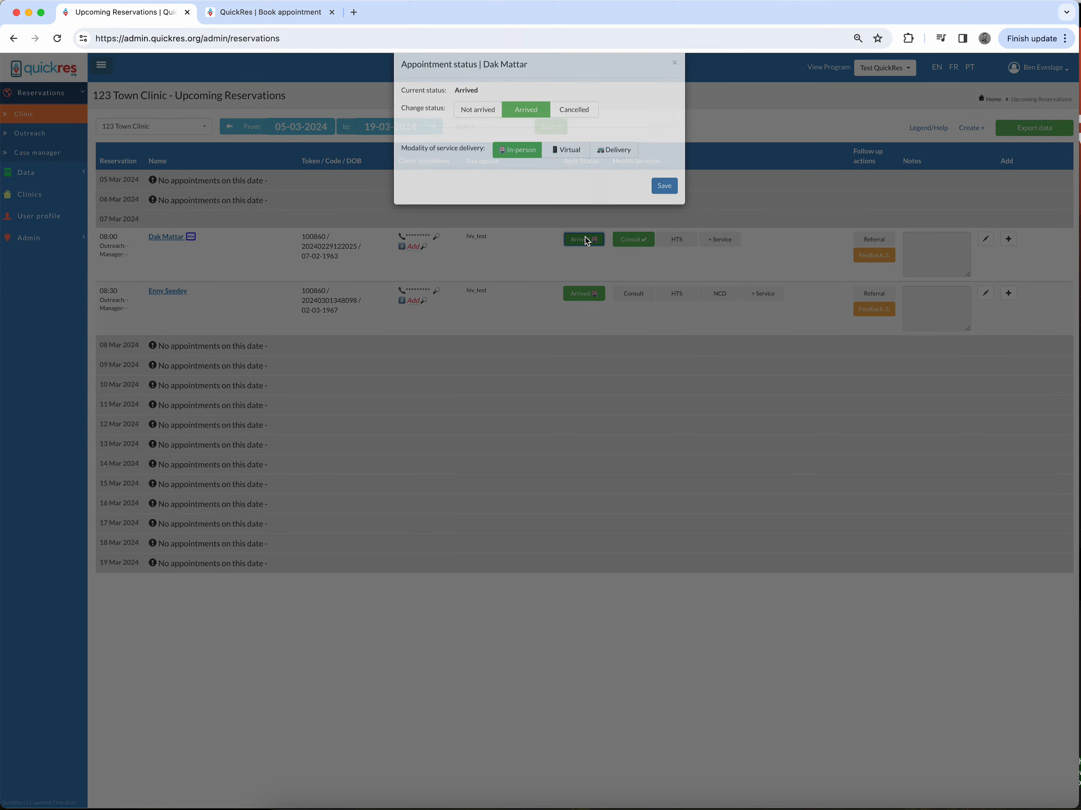
click(626, 167)
click(552, 194)
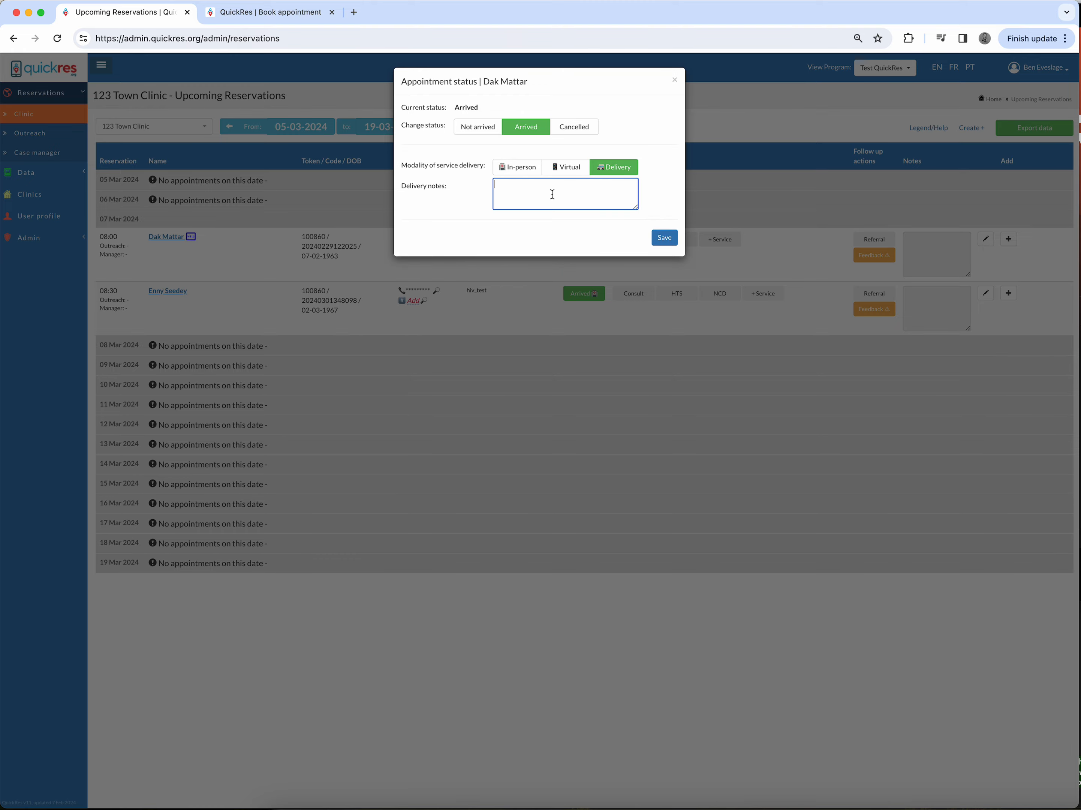
click(657, 238)
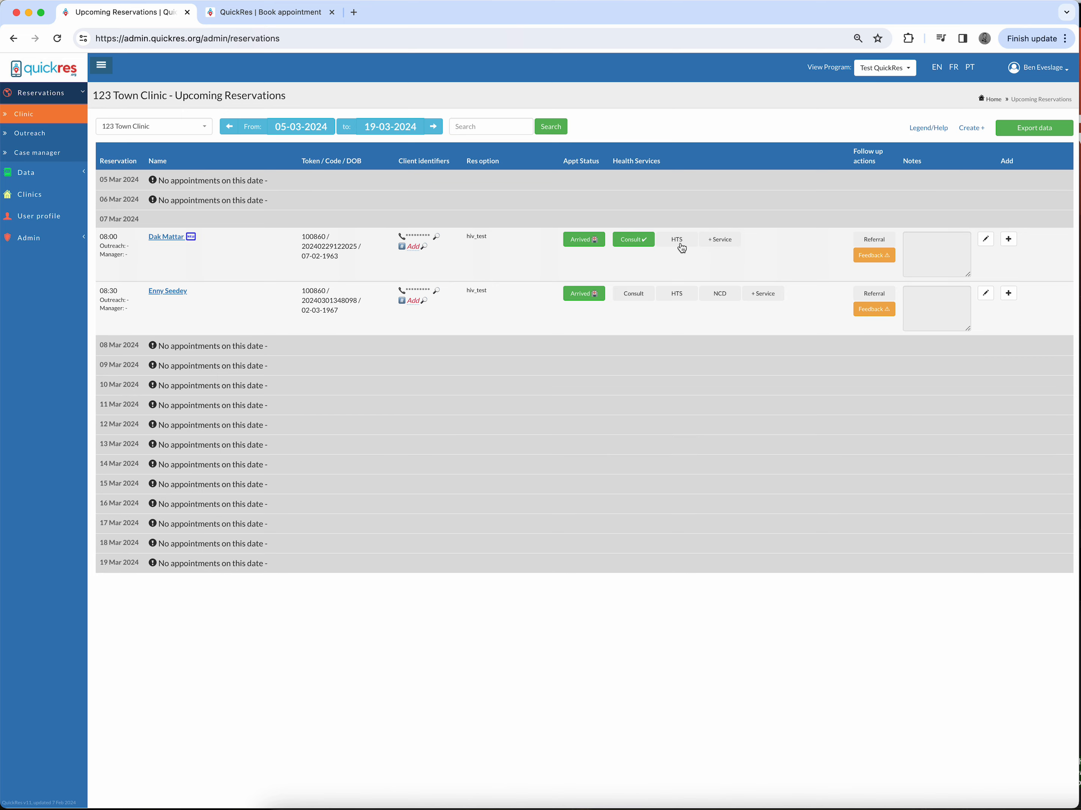
Step: Add the HIVST service to the 07 Mar 2024 08:00 appointment
click(716, 240)
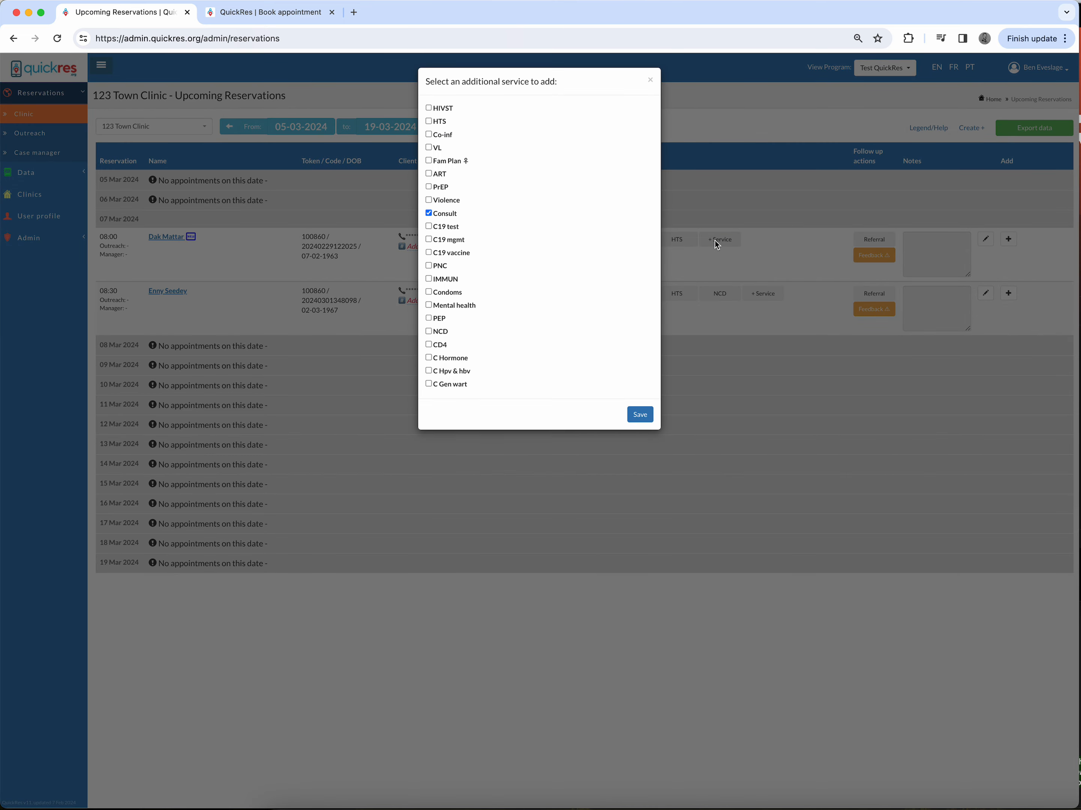
click(430, 108)
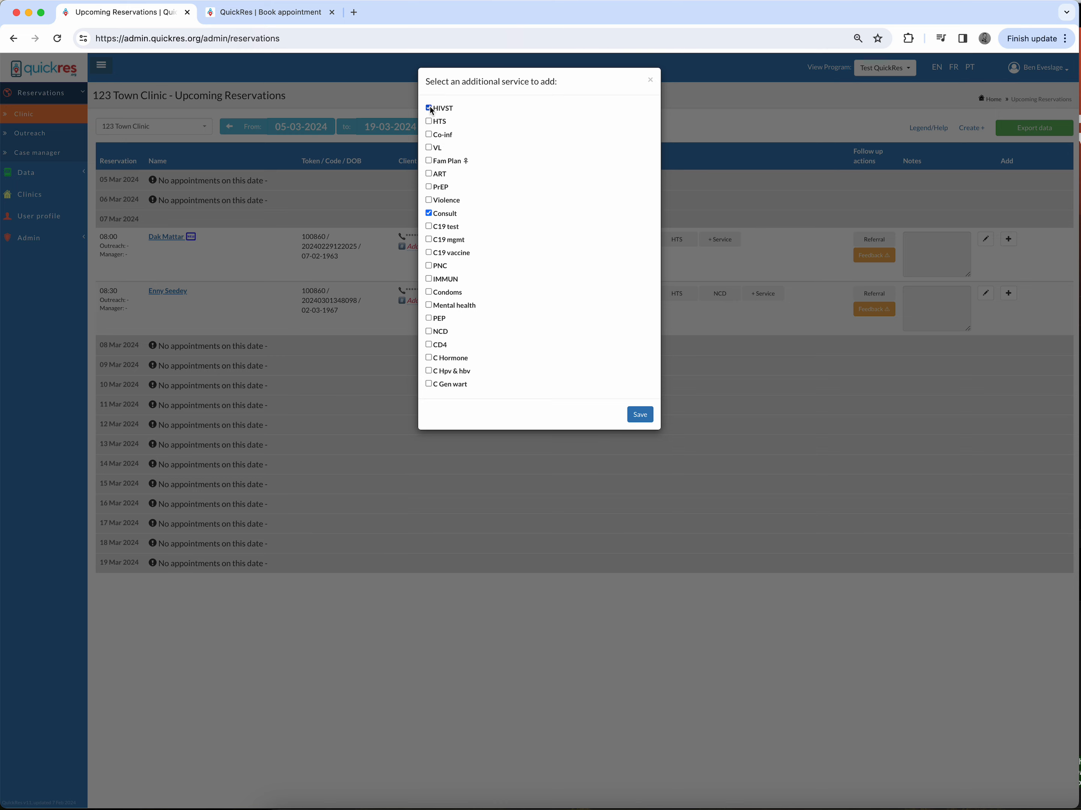
click(641, 415)
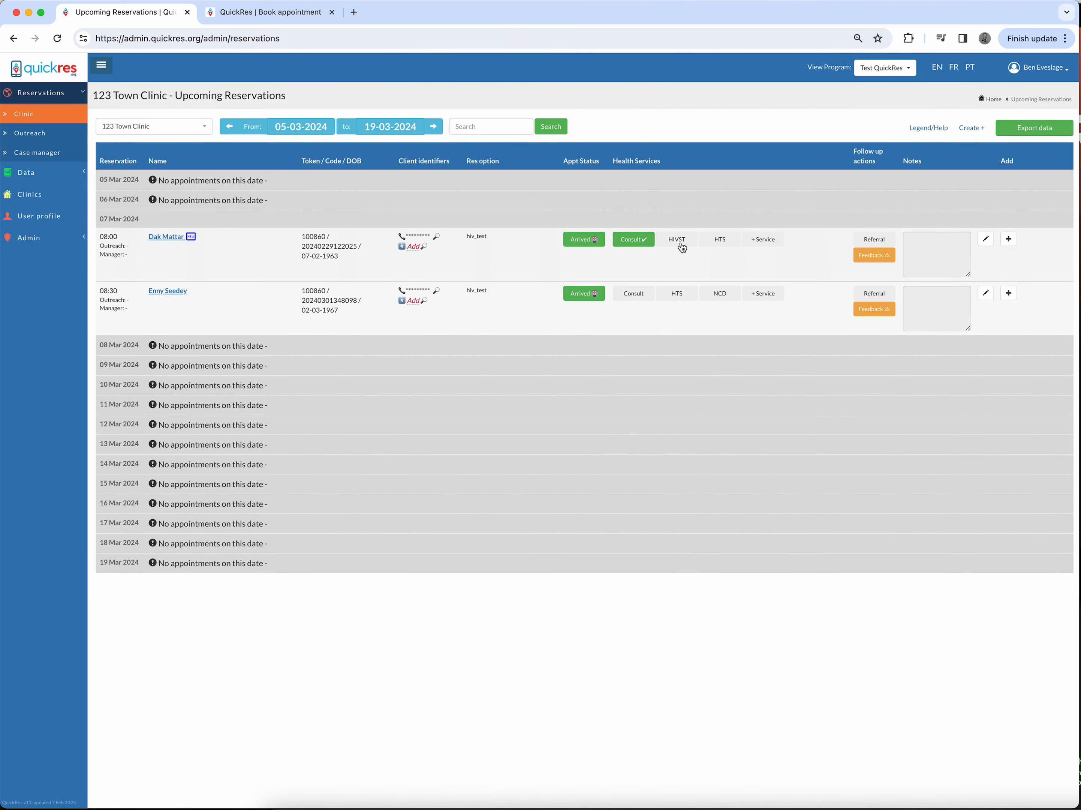
Step: Record the HIVST kit for that appointment as unassist and save
click(681, 245)
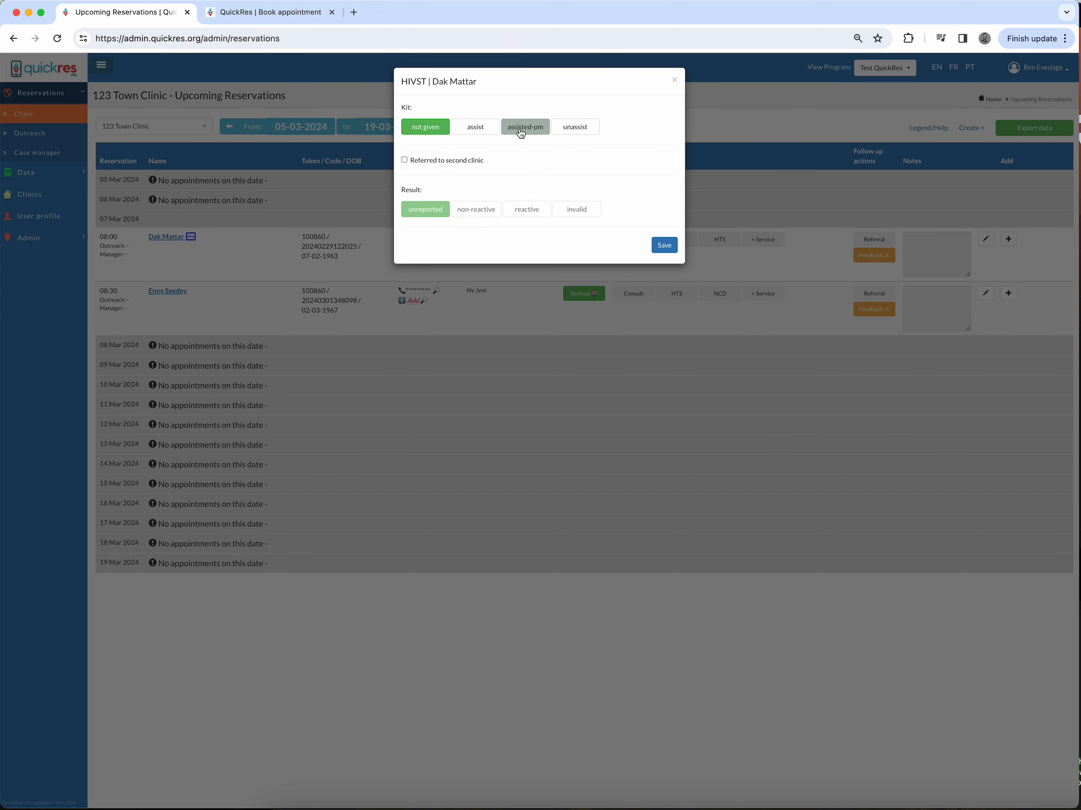
click(571, 135)
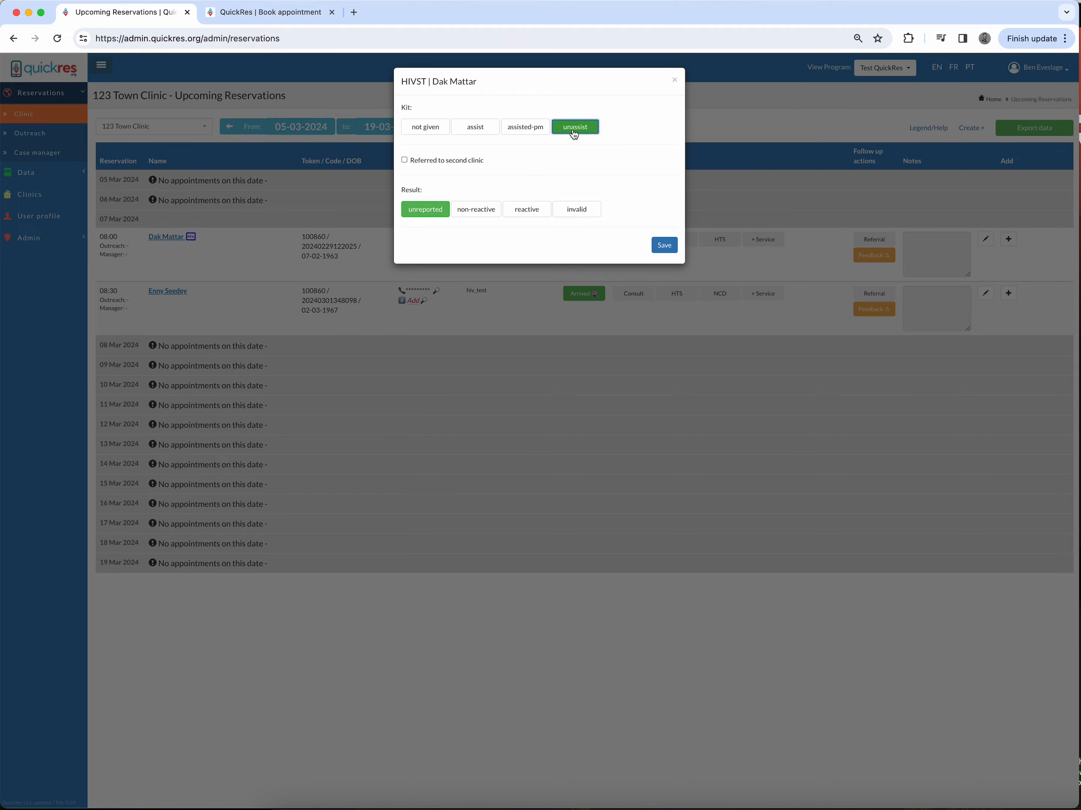
click(670, 250)
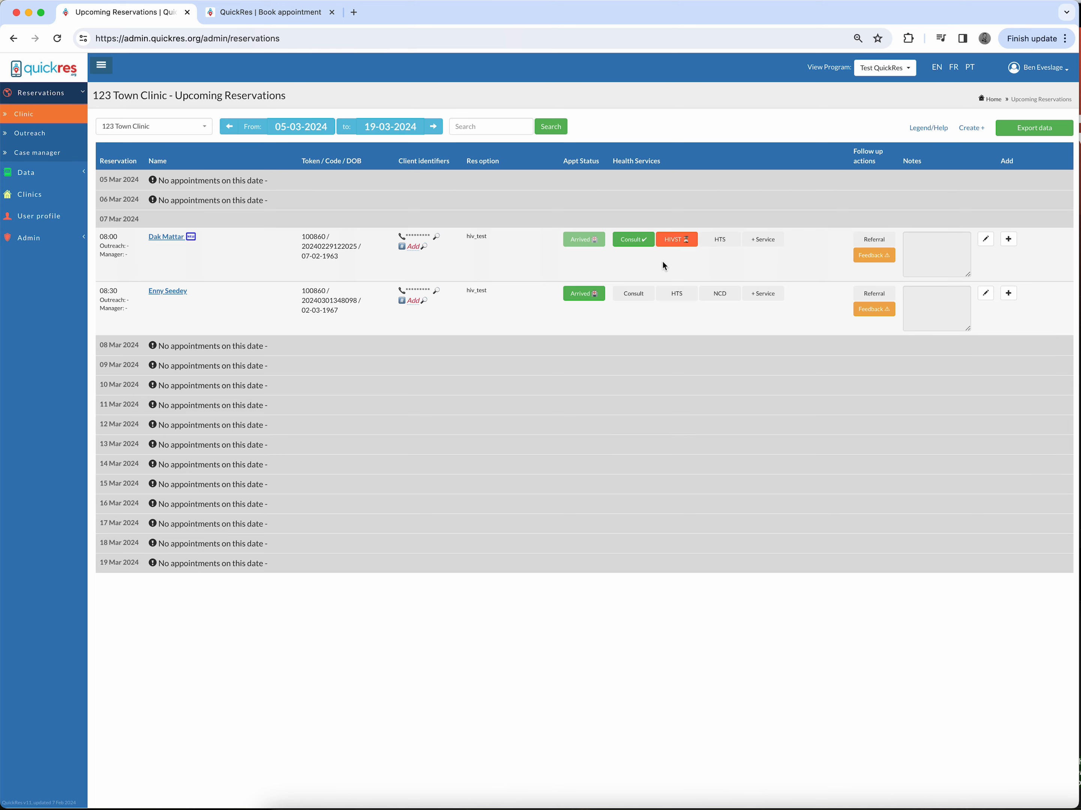
click(678, 240)
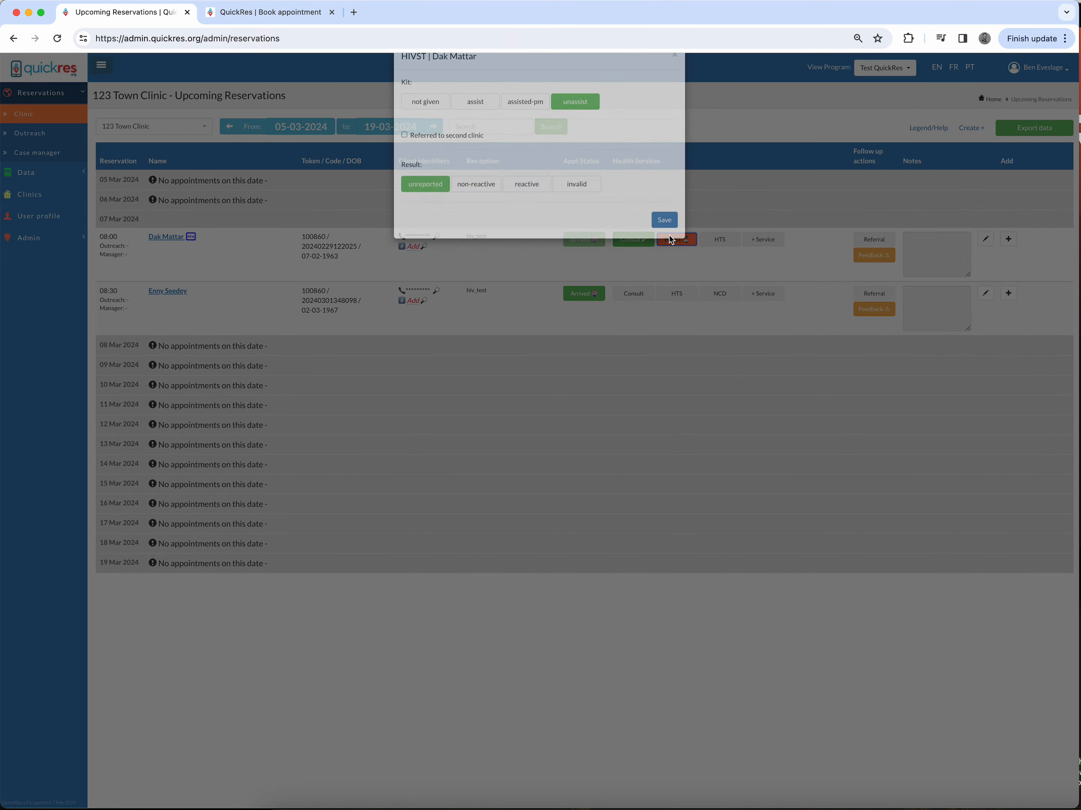
click(495, 212)
click(531, 210)
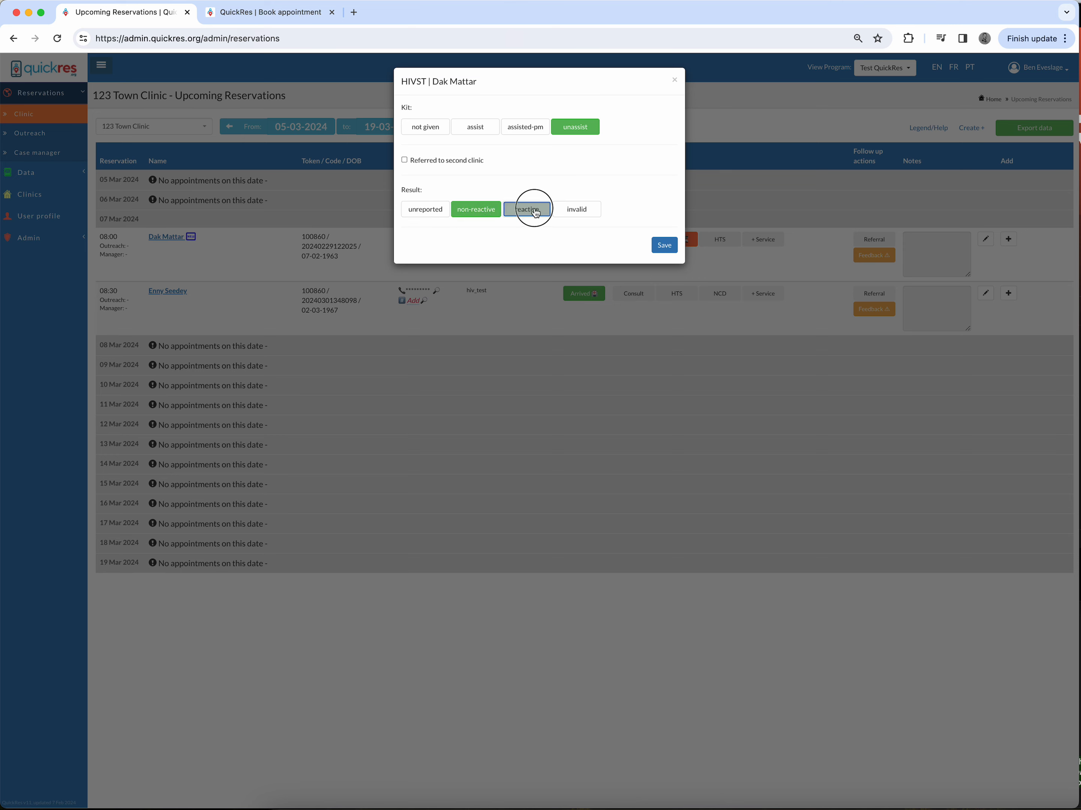
click(564, 213)
click(471, 215)
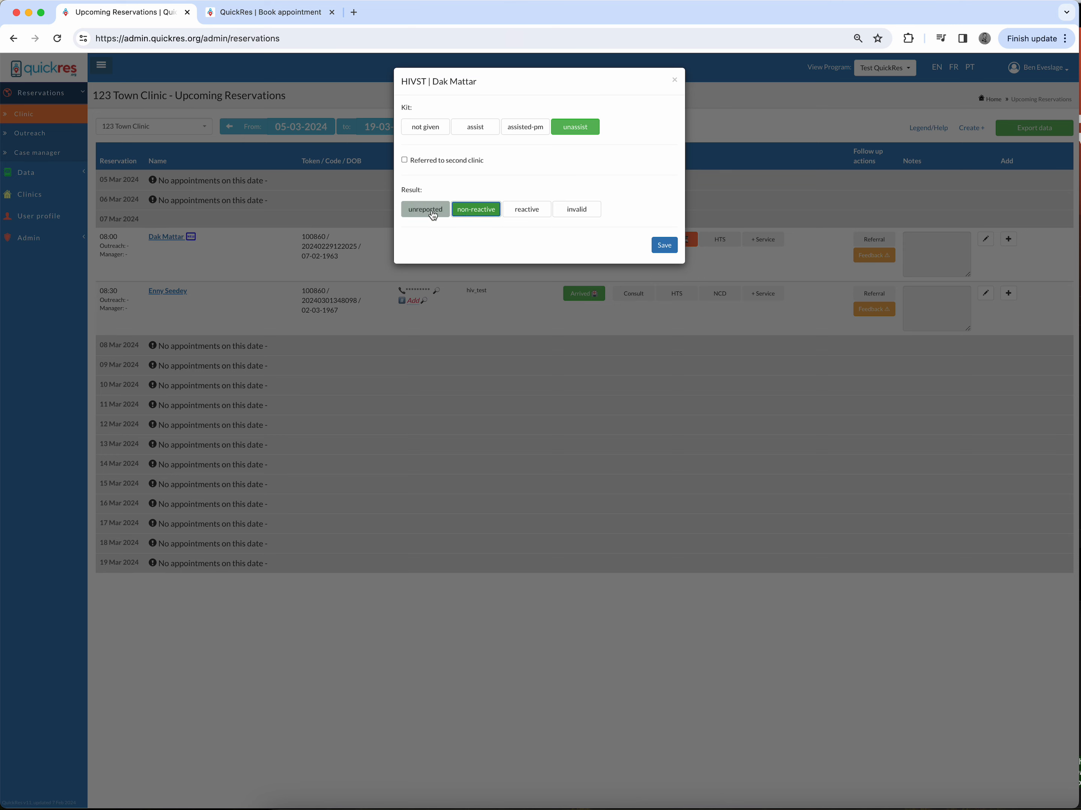
click(429, 213)
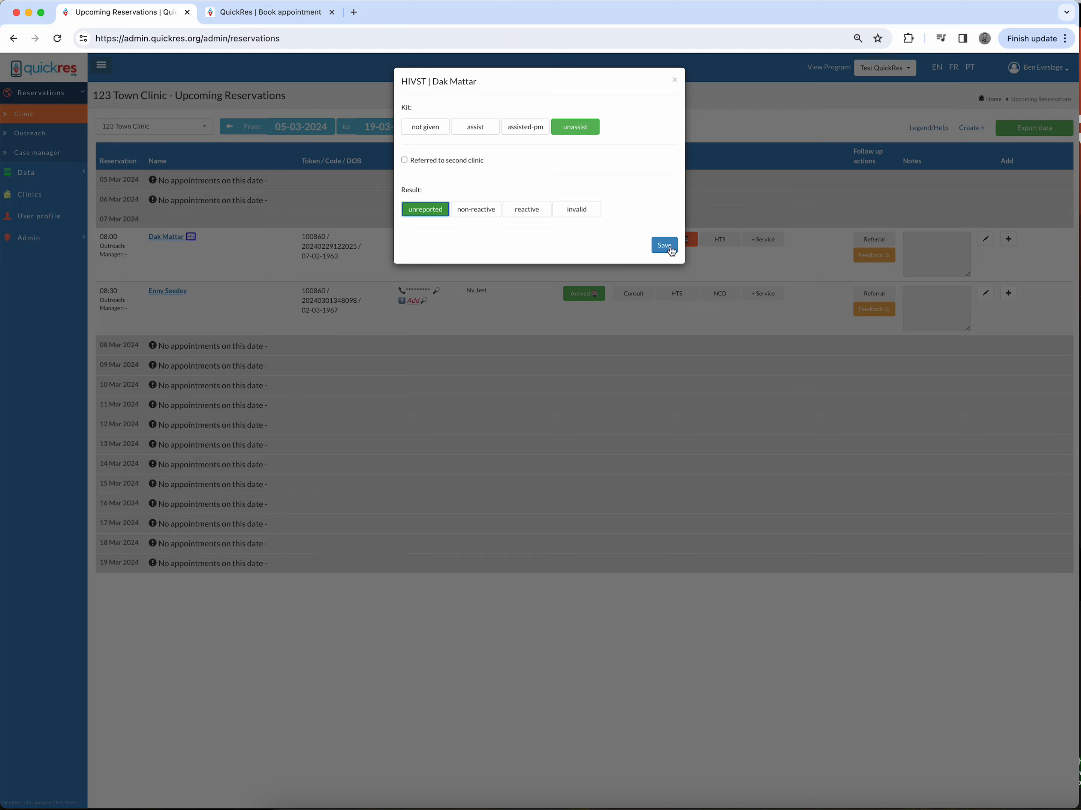
click(674, 81)
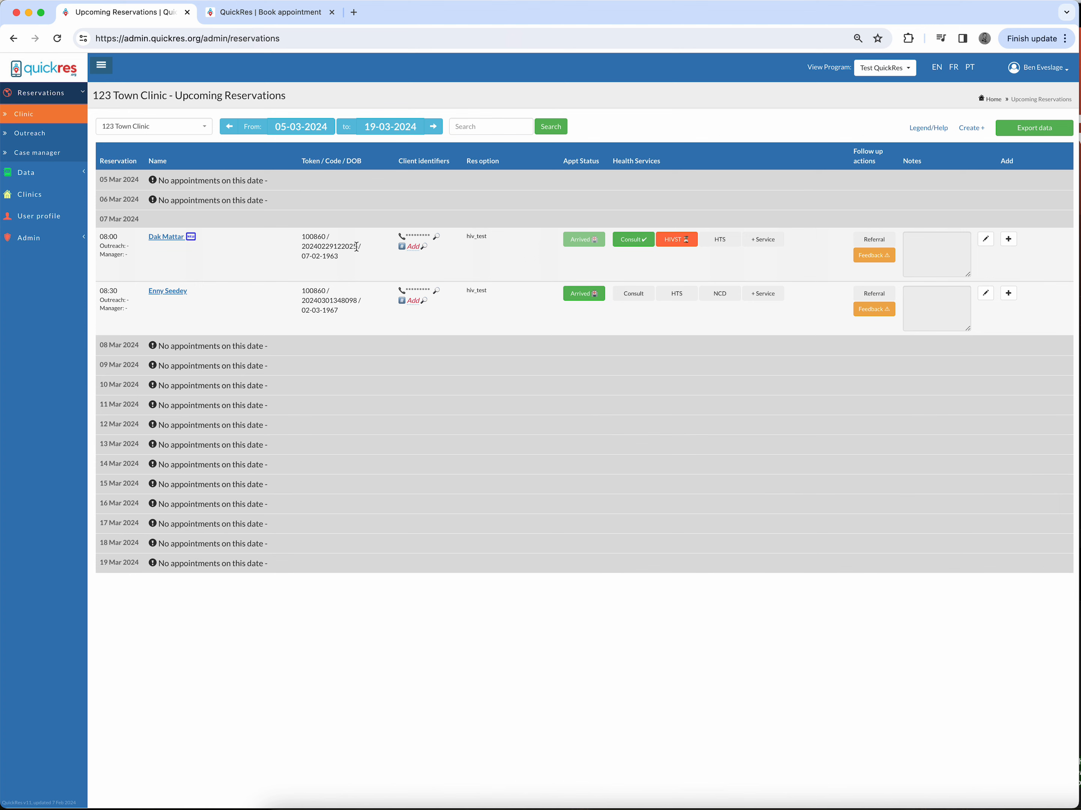
Step: Highlight part of the appointment's token code and reopen its HIVST record to inspect it
drag(356, 246, 333, 247)
click(675, 242)
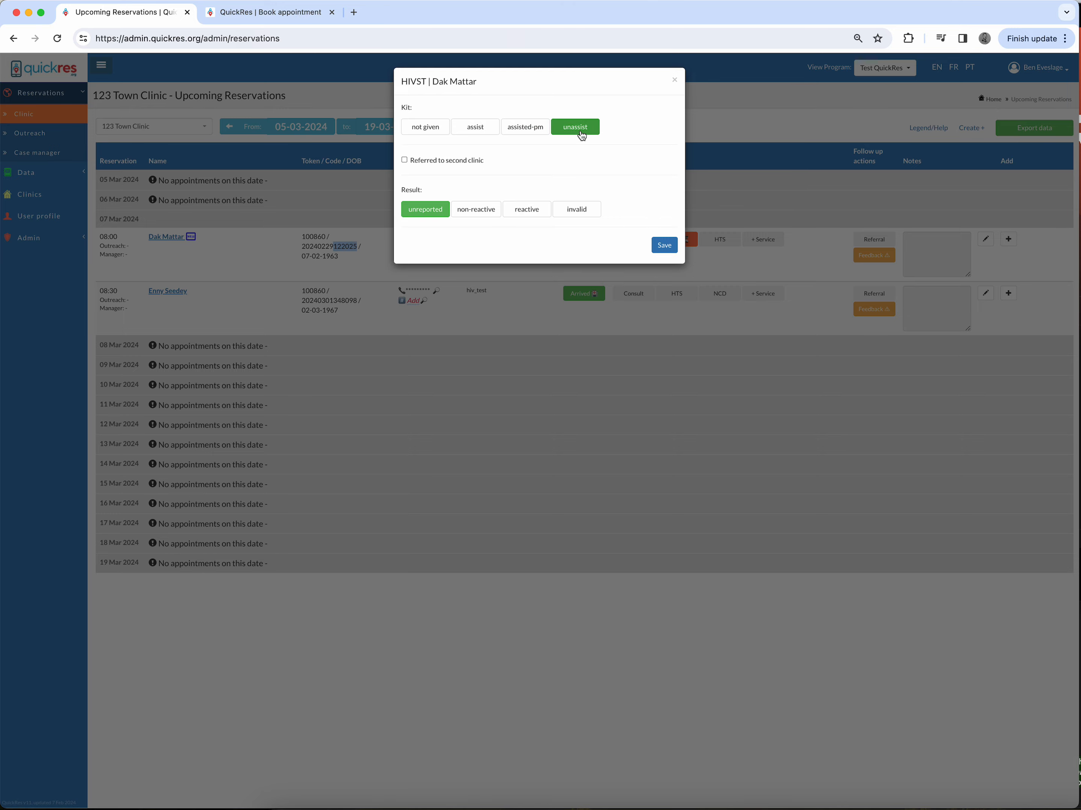
click(674, 80)
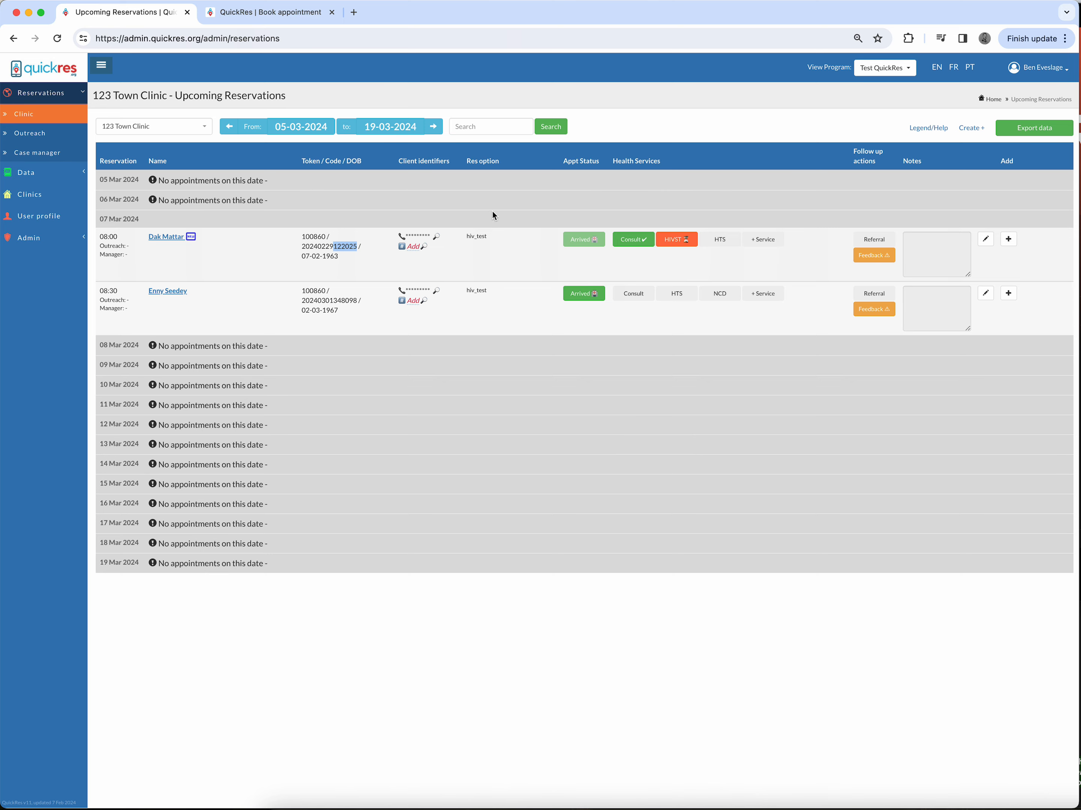
Step: Open the HIV self-test self-report page and choose Test QuickRes Country with Test Program A
click(284, 13)
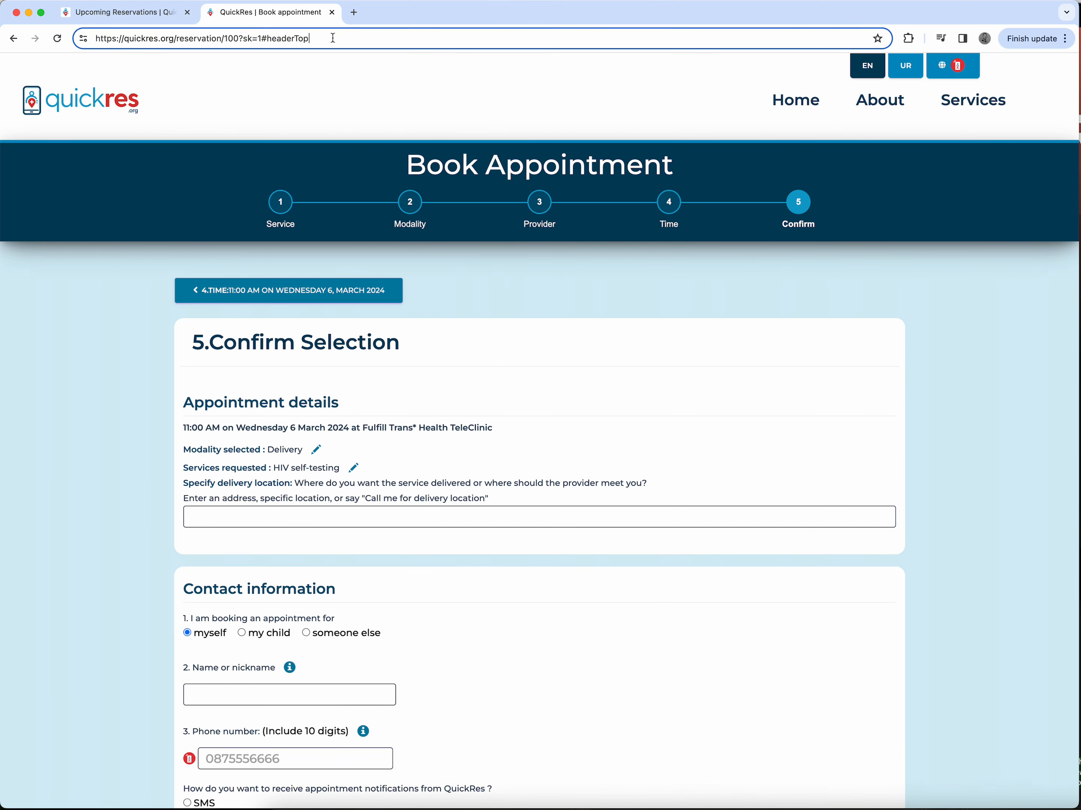
drag(312, 38, 177, 38)
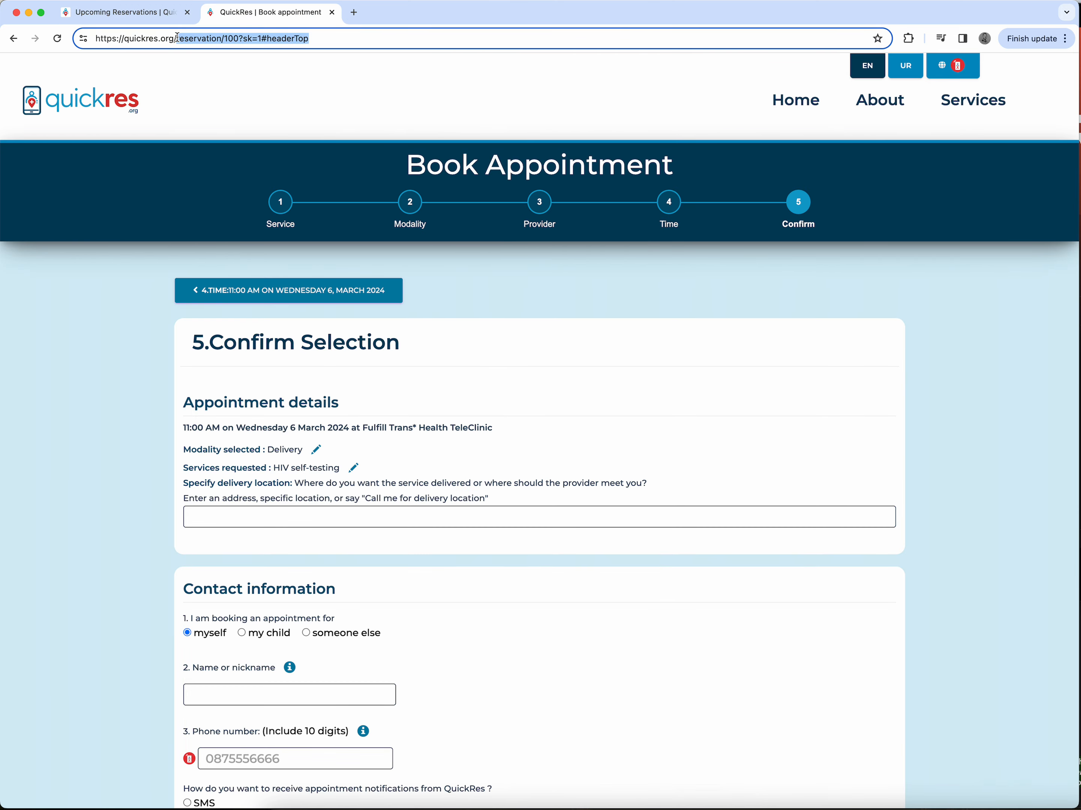
text(self-report)
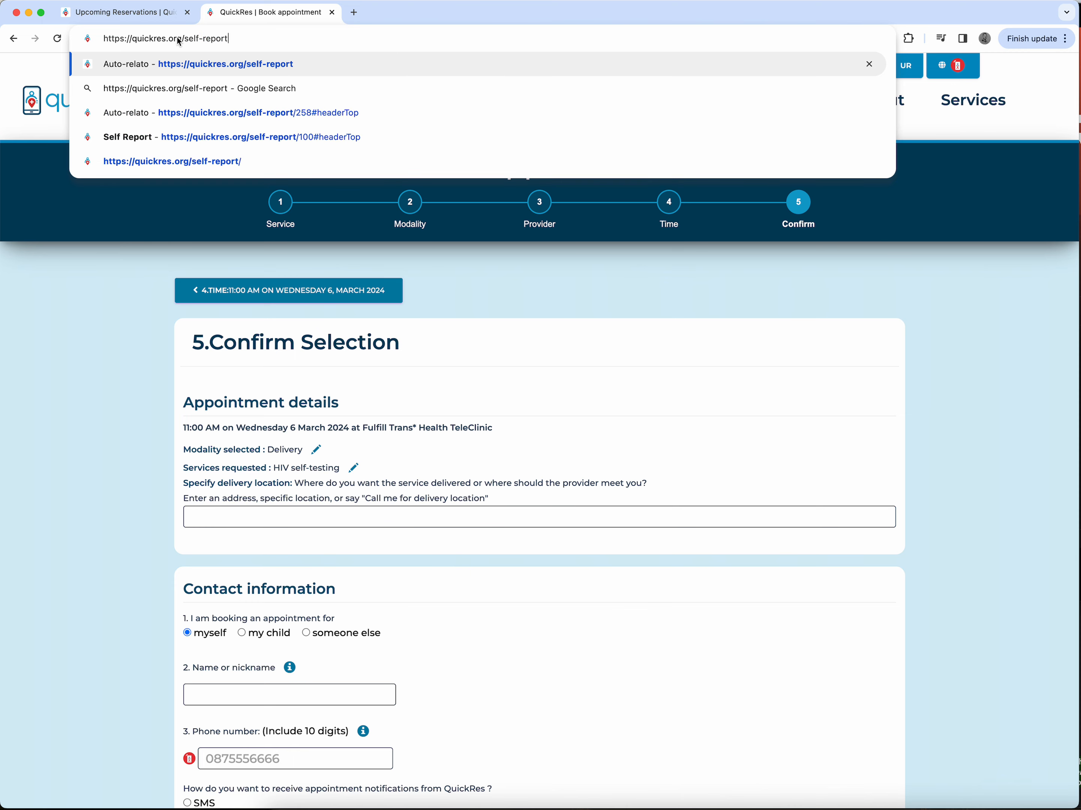
key(Return)
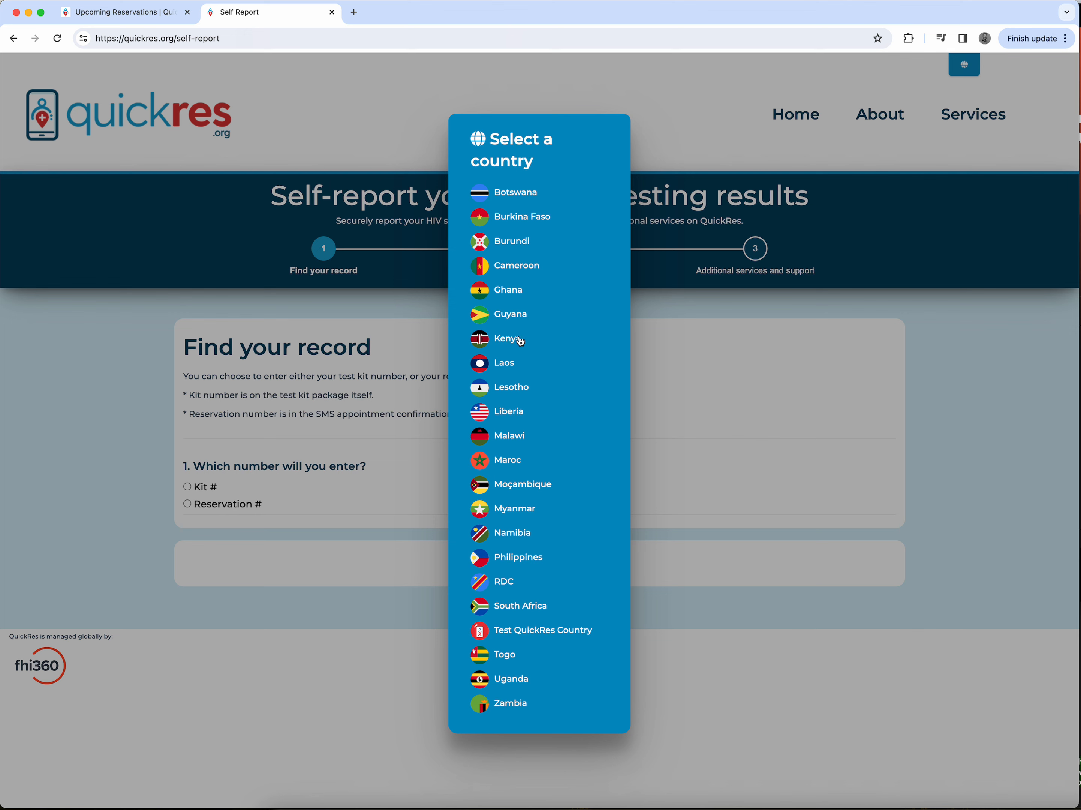
click(513, 635)
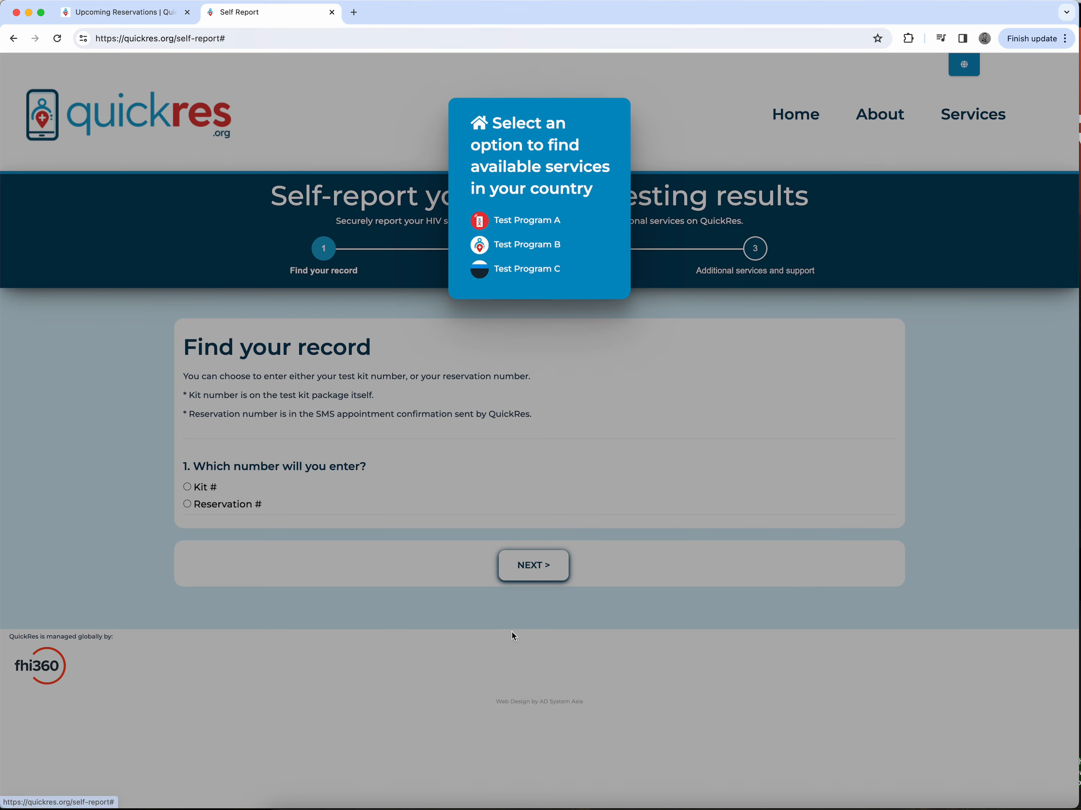
click(530, 236)
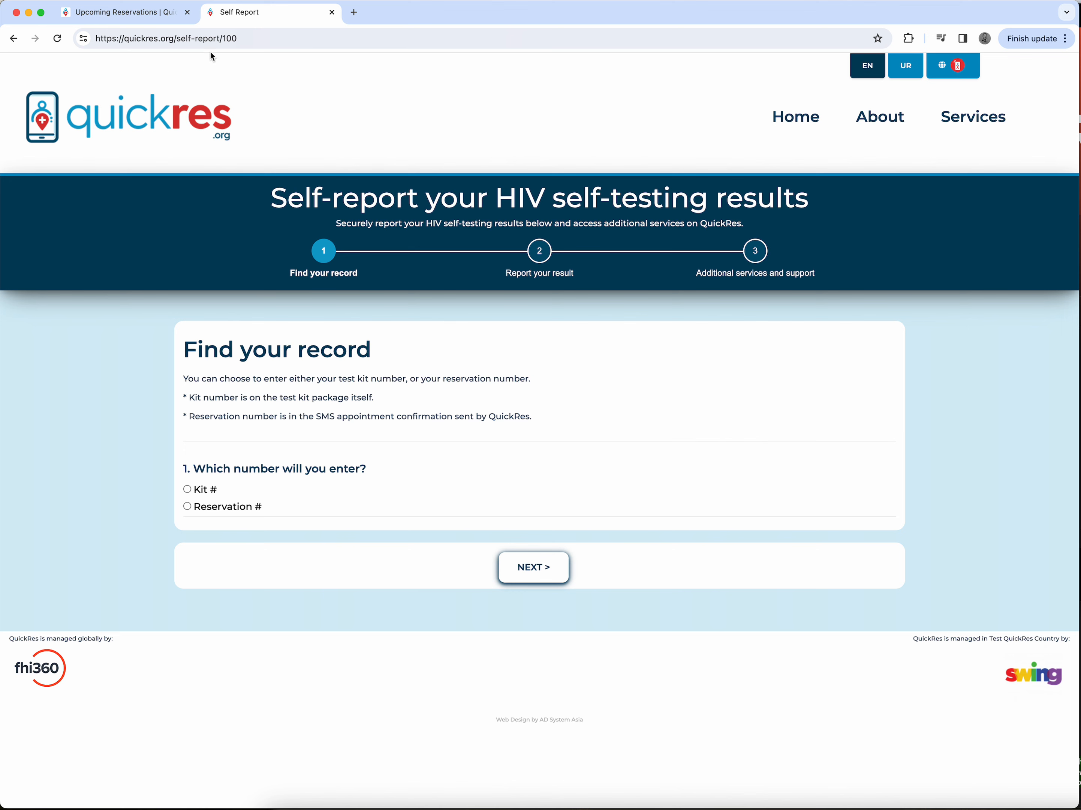
Step: Find the self-test record by choosing Reservation # and entering the appointment's reservation number
drag(177, 38, 223, 39)
click(93, 371)
click(188, 507)
click(230, 556)
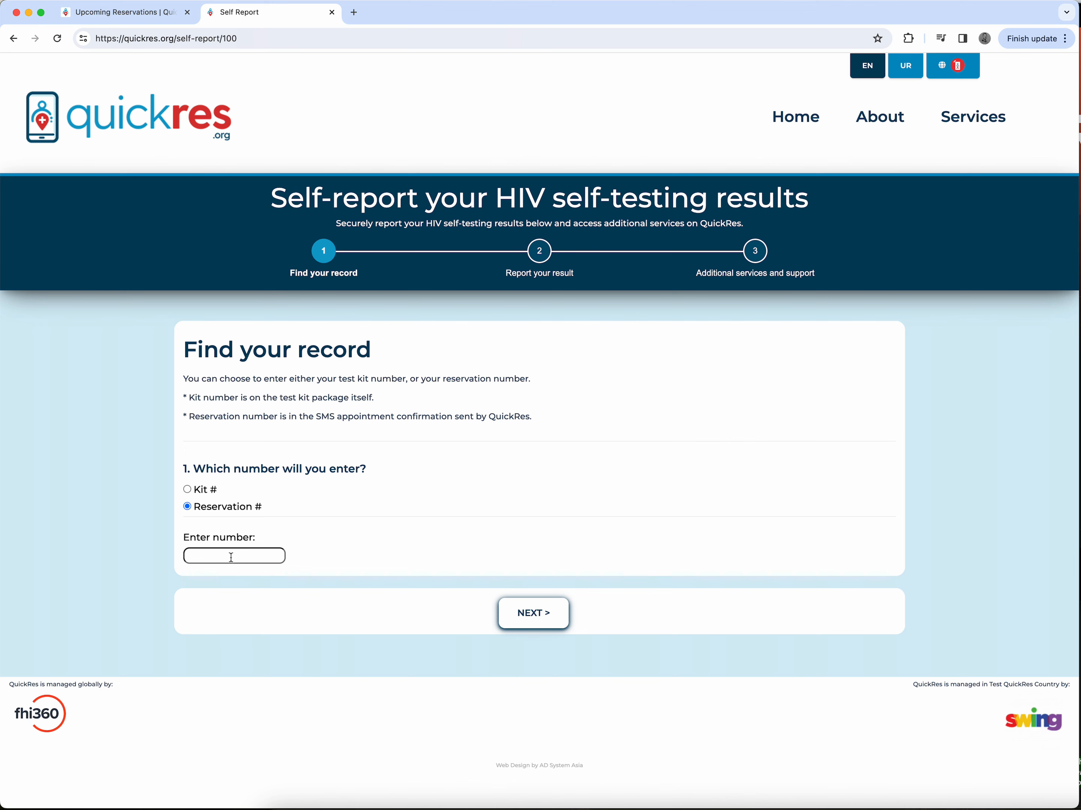
click(530, 623)
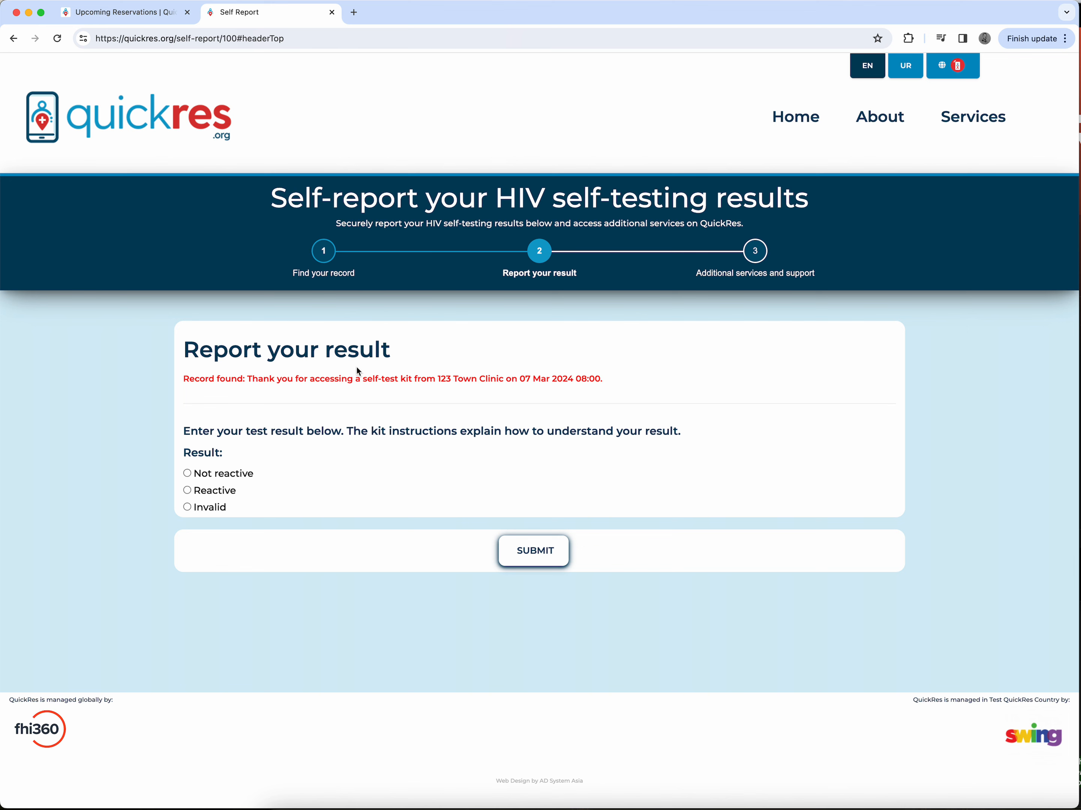
Step: Report the self-test result as Reactive and submit it
drag(441, 379, 616, 395)
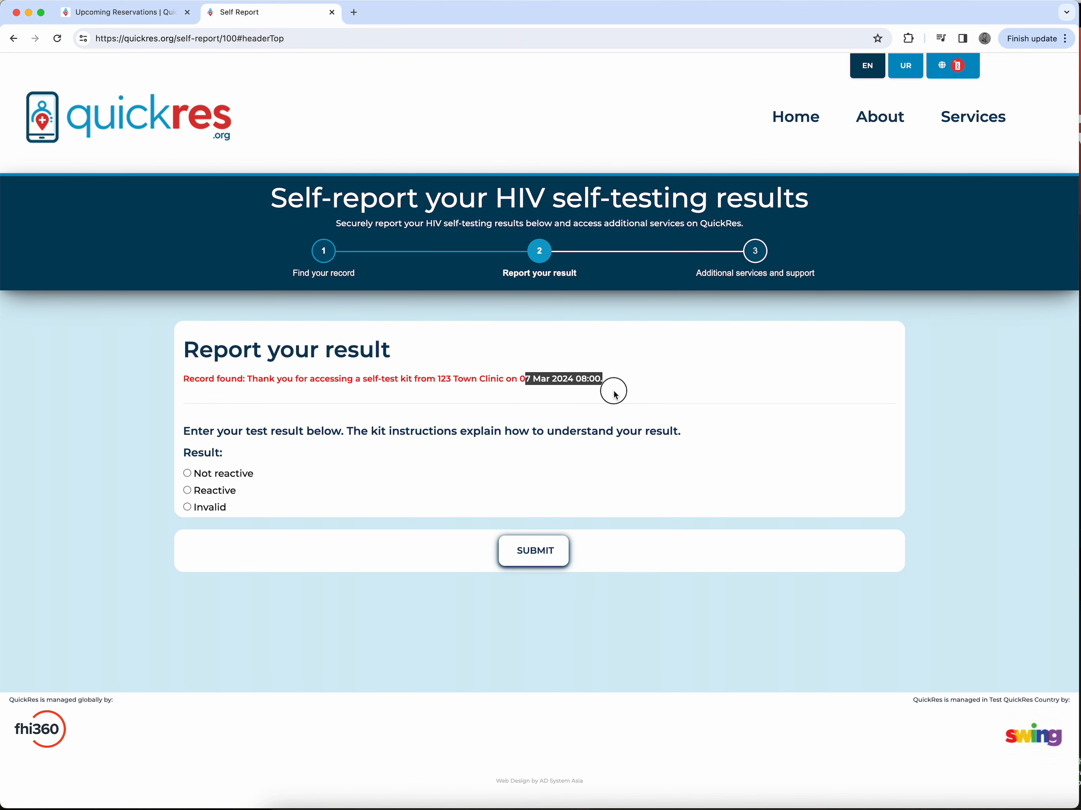
click(151, 16)
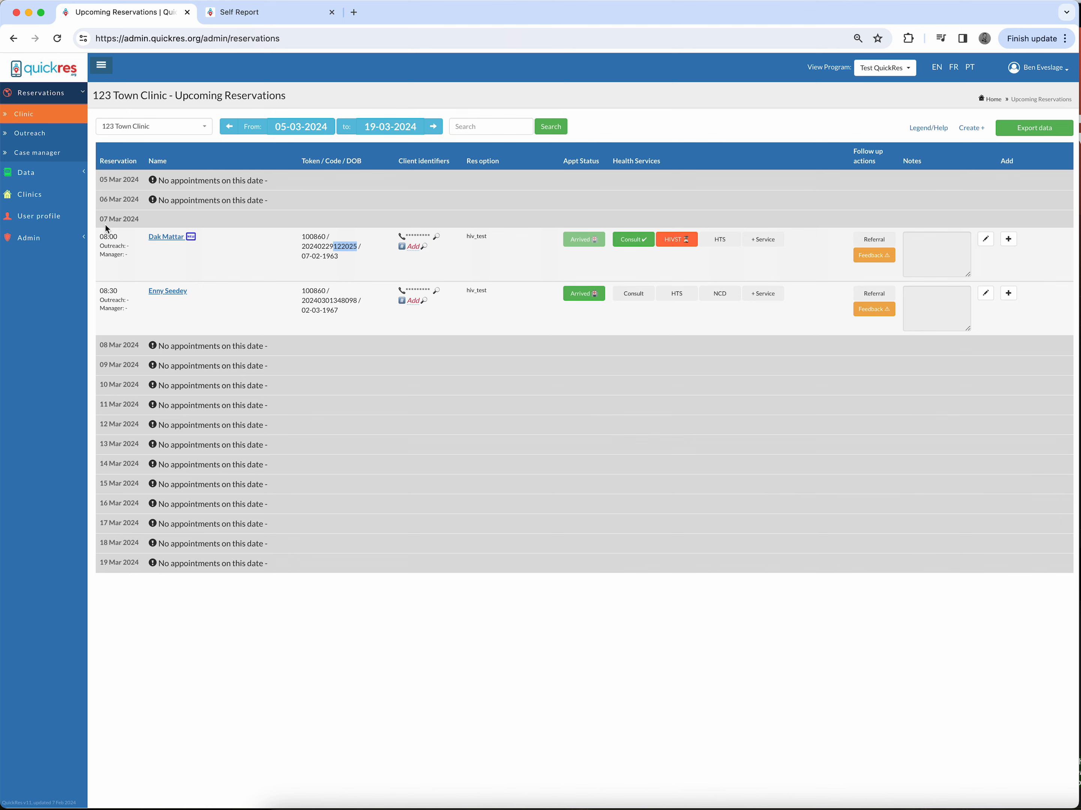
click(258, 12)
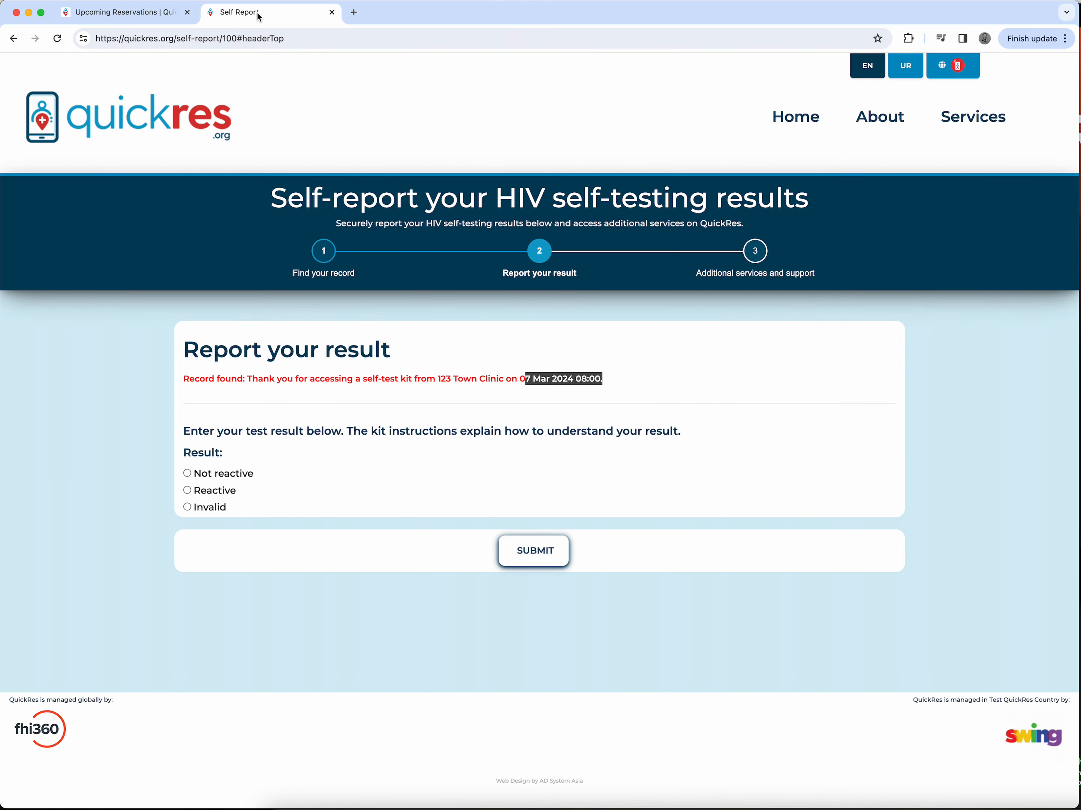
click(427, 445)
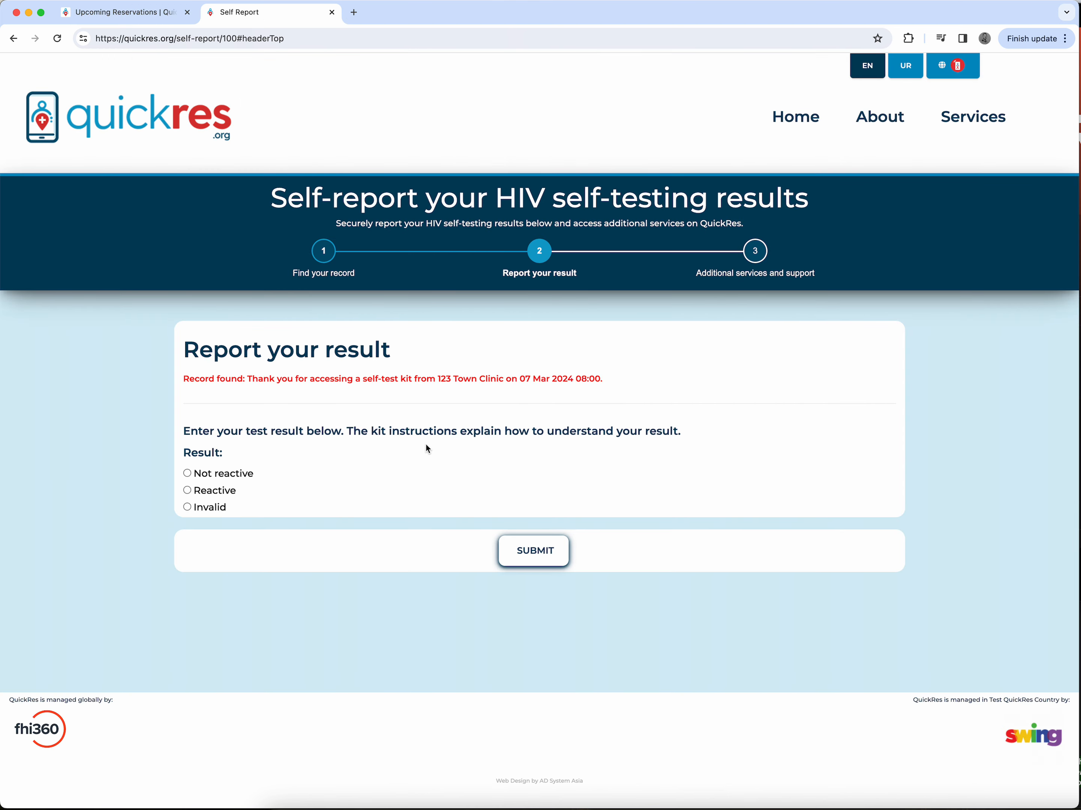
click(188, 491)
click(525, 560)
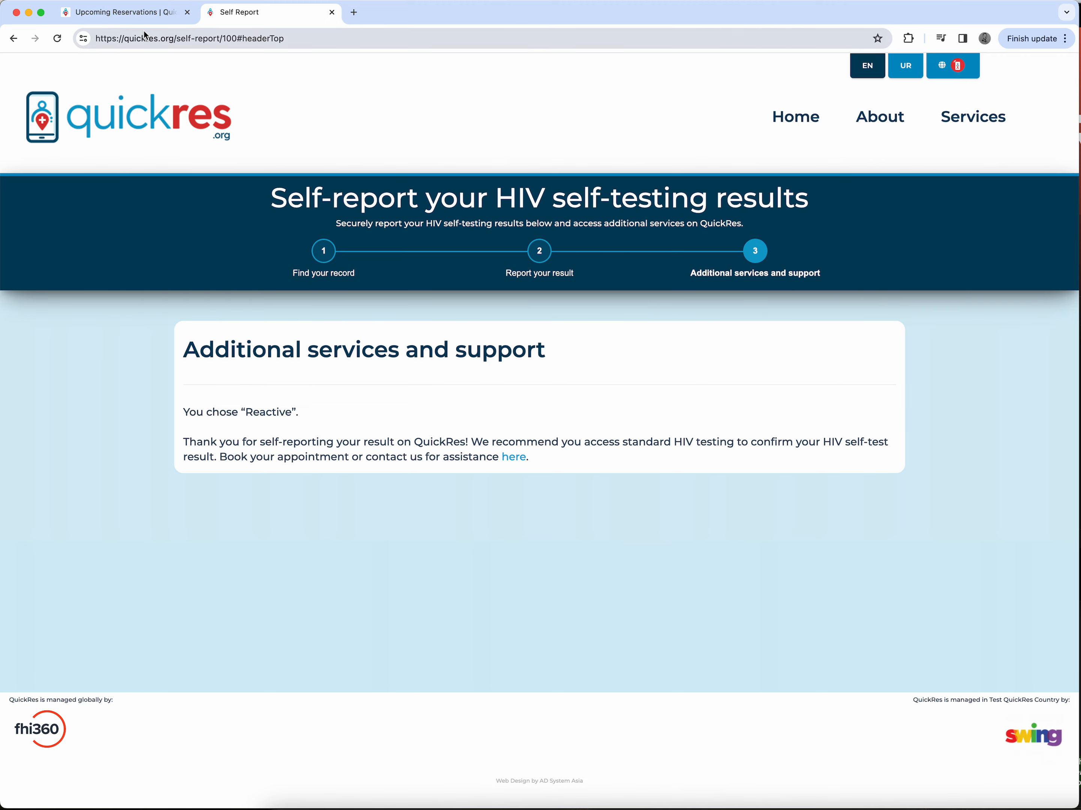
Step: Reload the admin reservations list and open the appointment's HIVST record to check the self-reported result
click(136, 16)
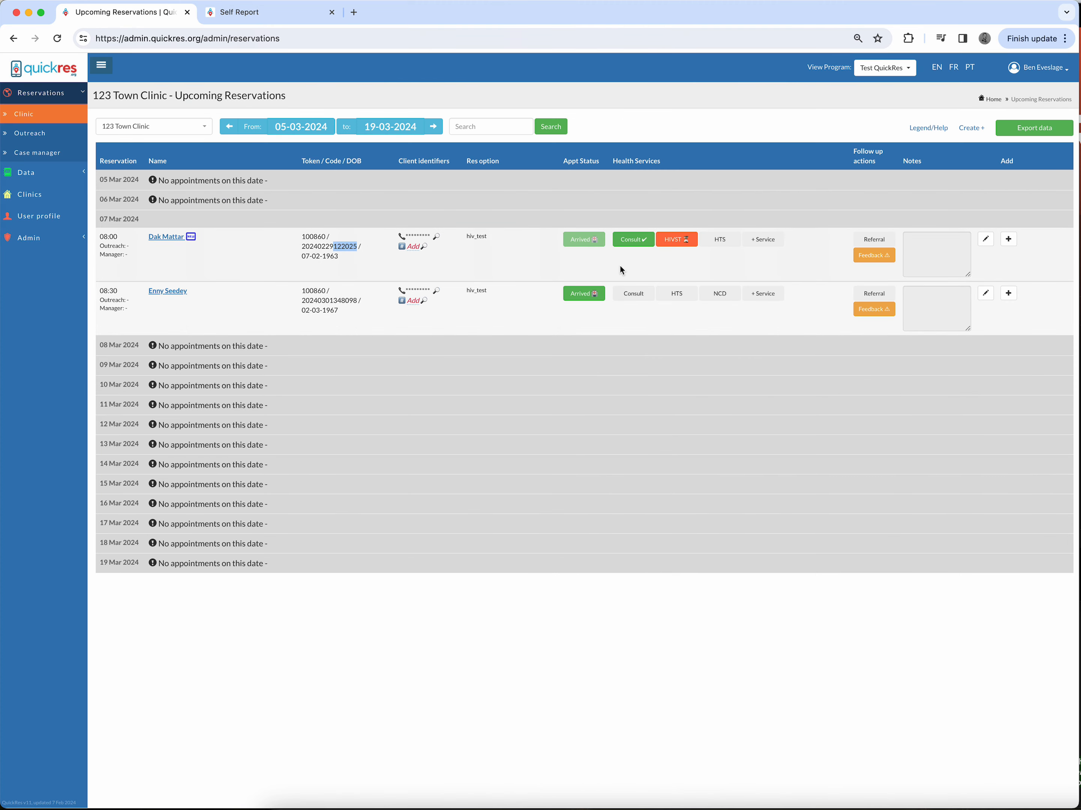
click(505, 276)
click(58, 41)
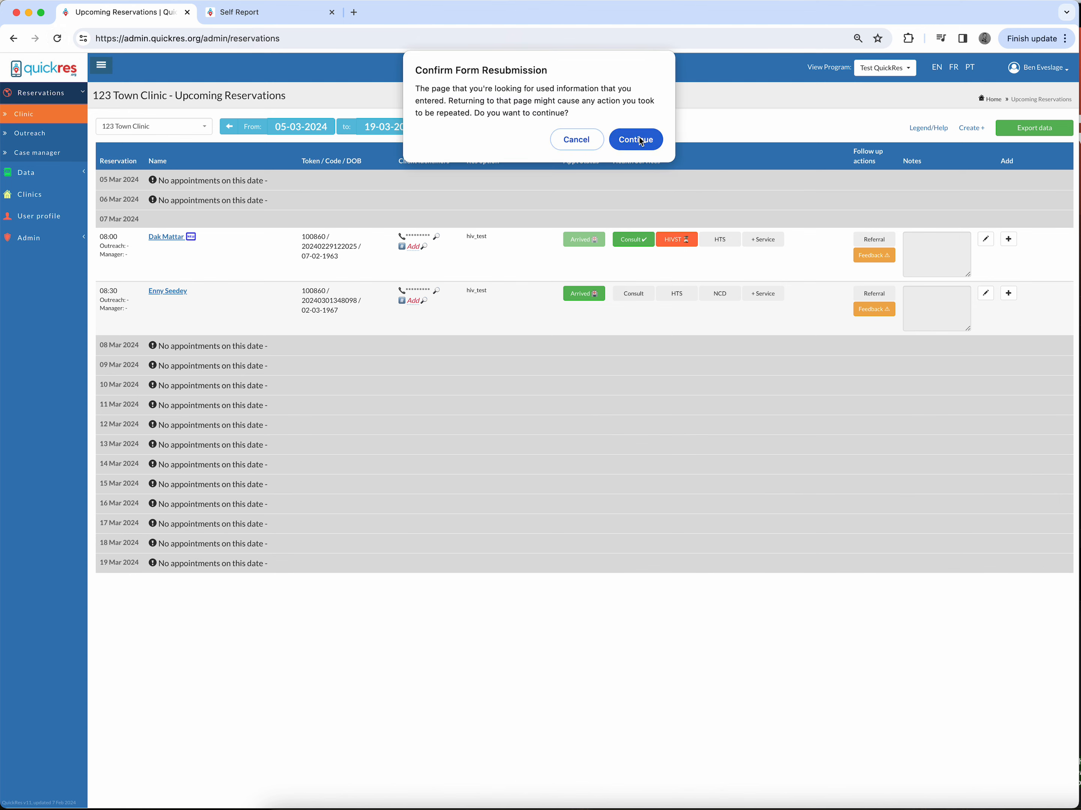
click(639, 137)
click(640, 140)
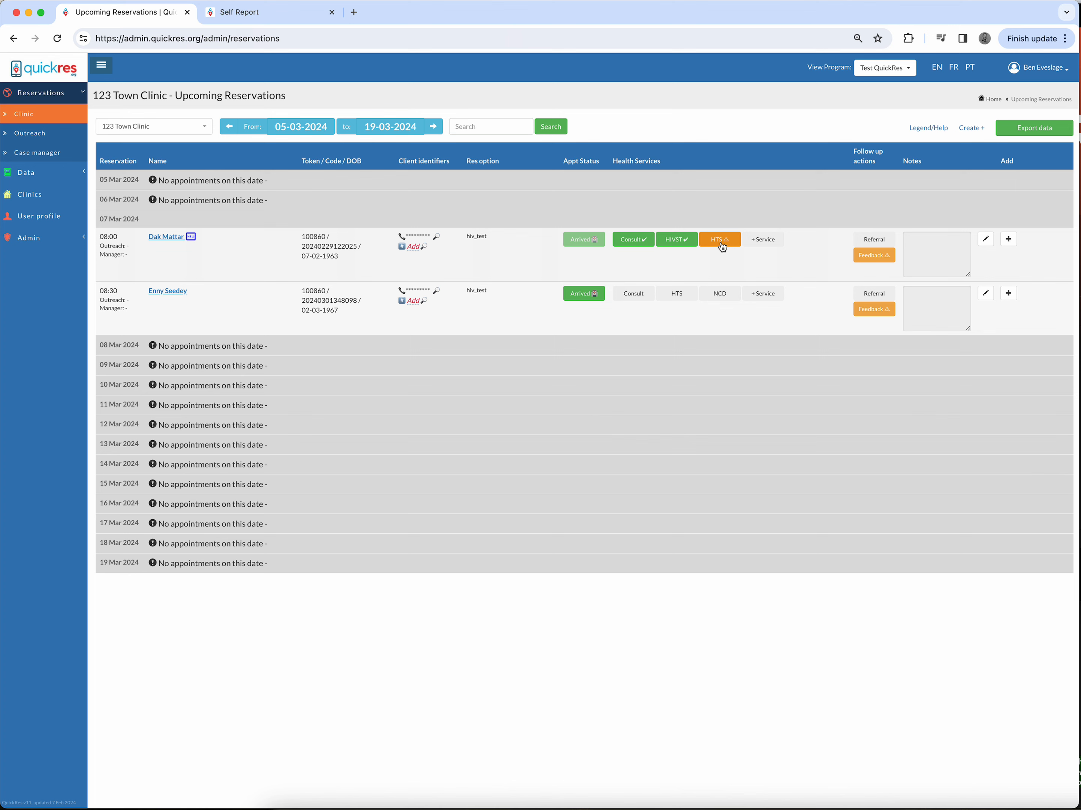
click(680, 241)
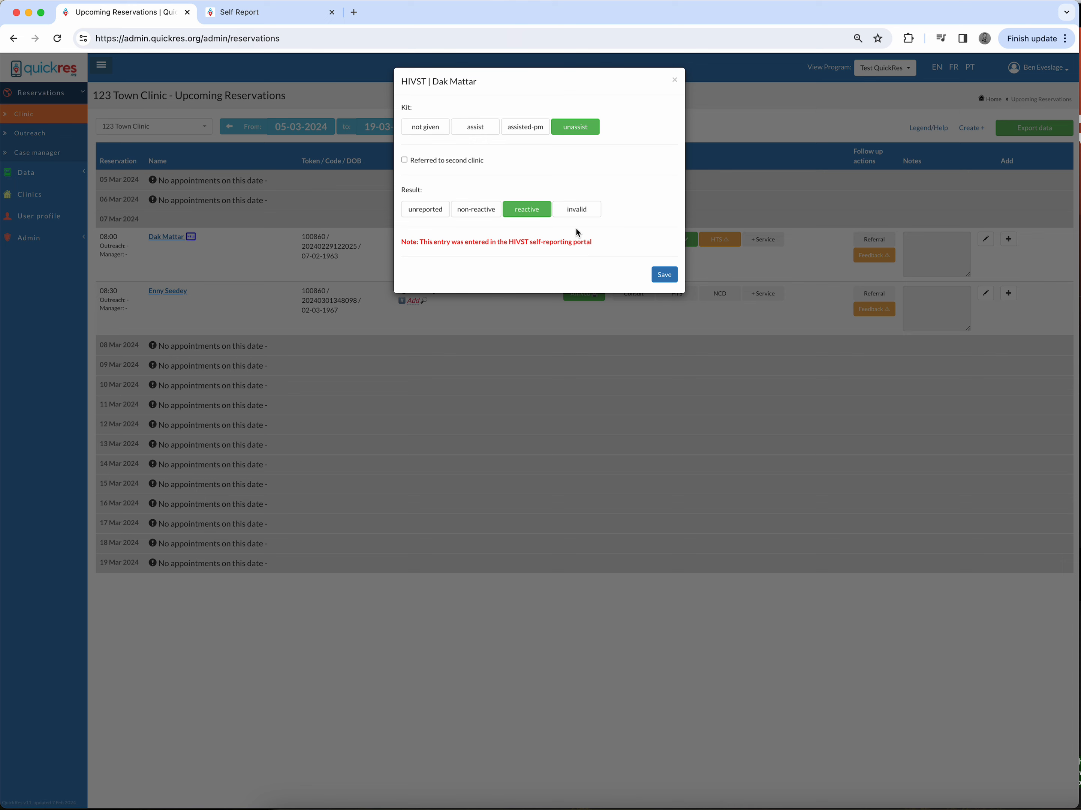
click(675, 81)
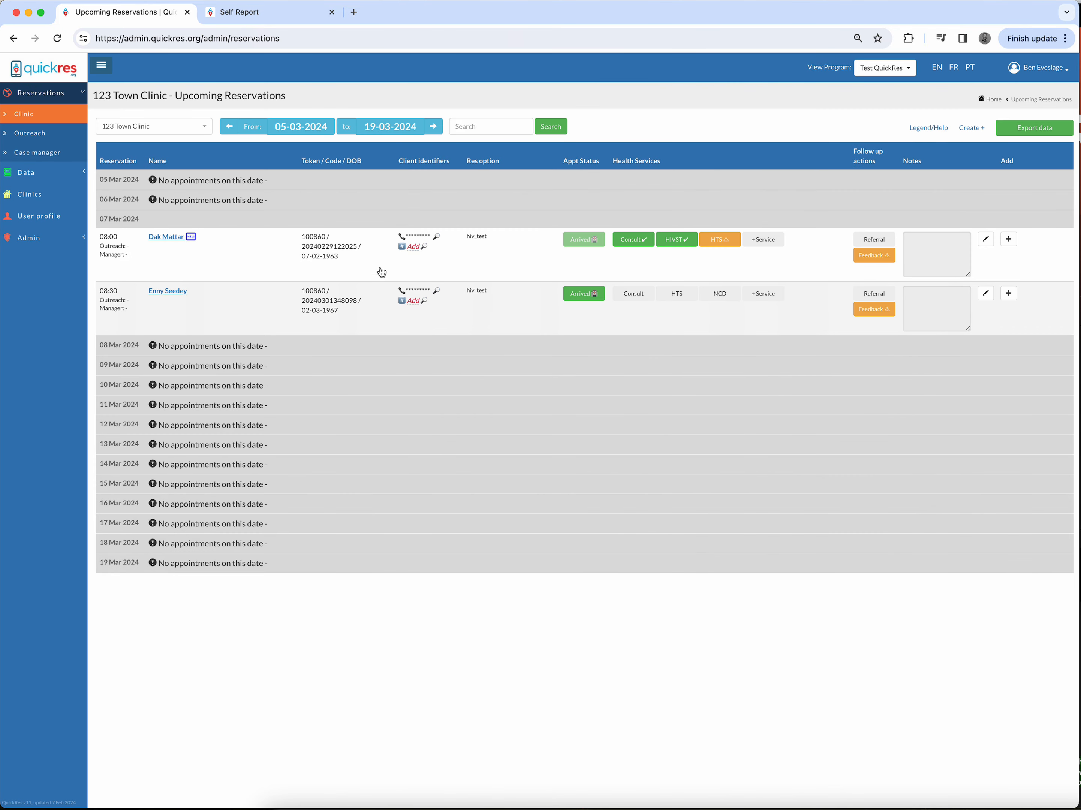
Step: Open the export data page and tick appointment and clinic, risk, and case management data
click(25, 172)
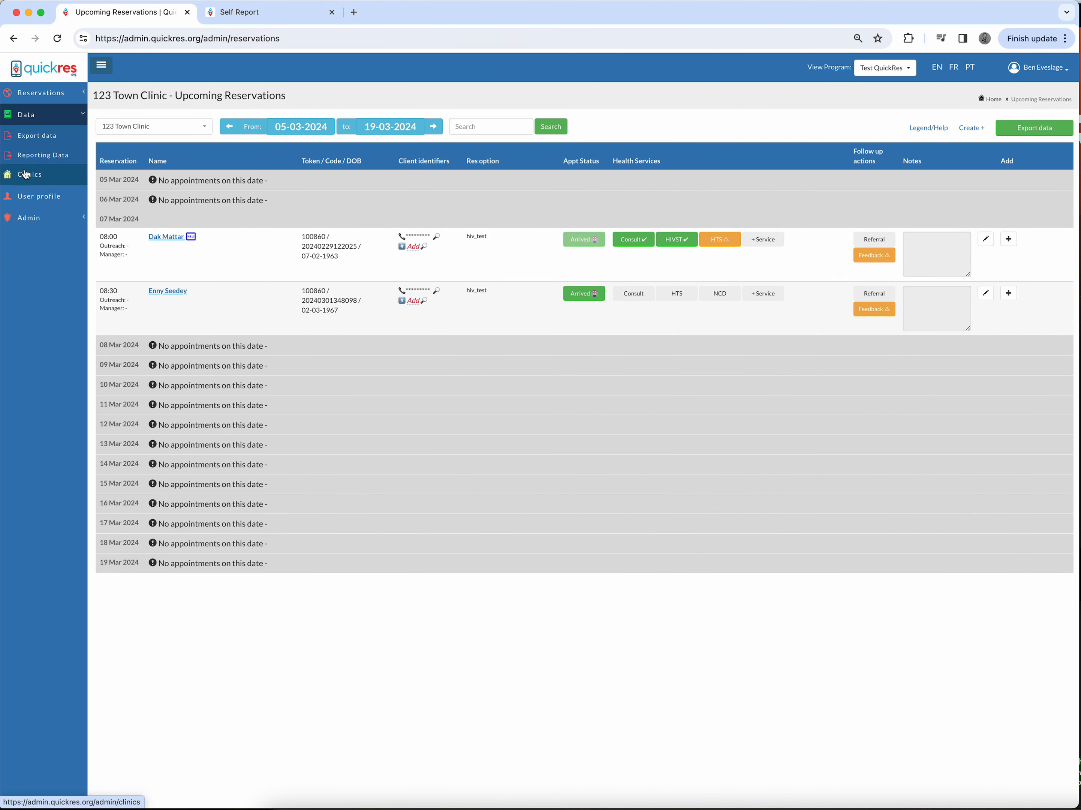
click(36, 140)
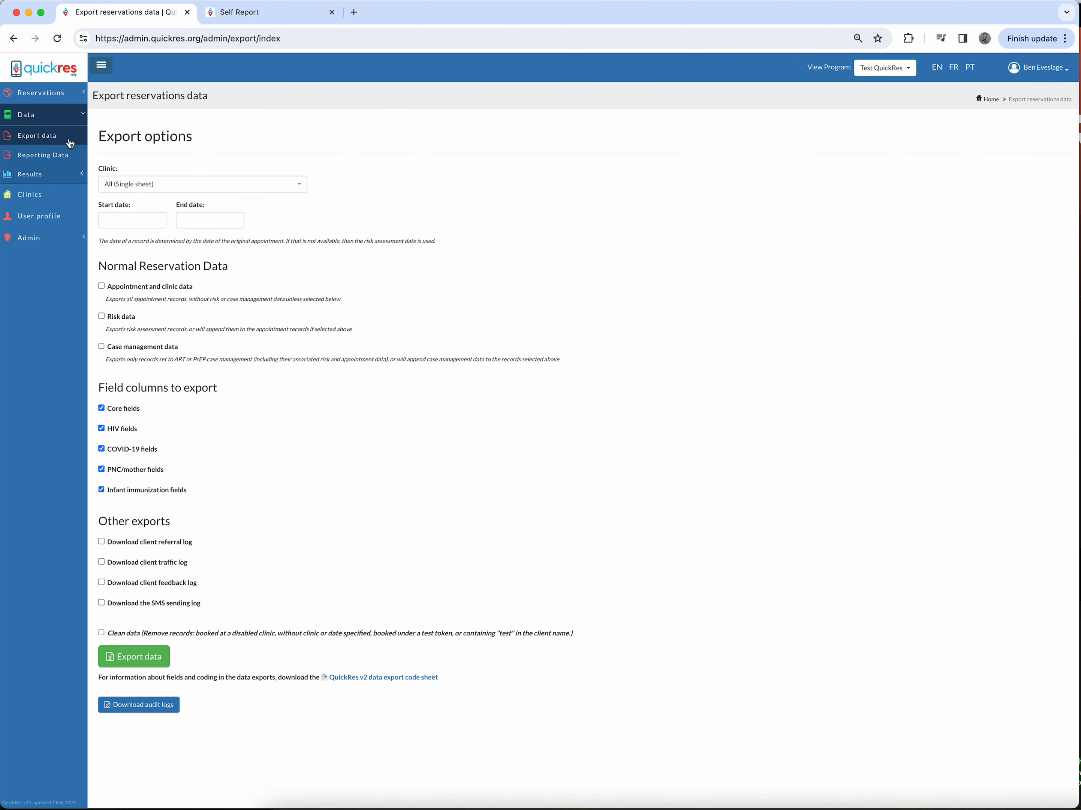
click(102, 288)
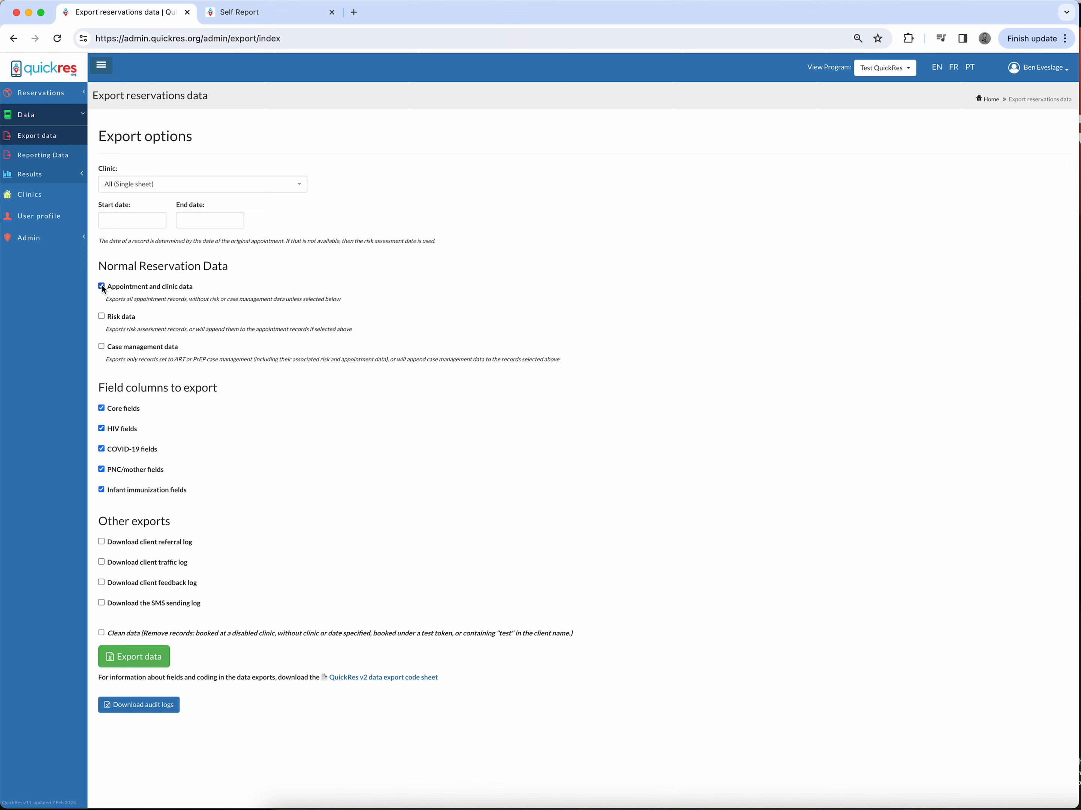
click(102, 317)
click(101, 347)
Step: Untick COVID-19, PNC/mother and infant immunization fields, and tick all four other exports plus Clean data
click(103, 450)
click(102, 489)
click(112, 545)
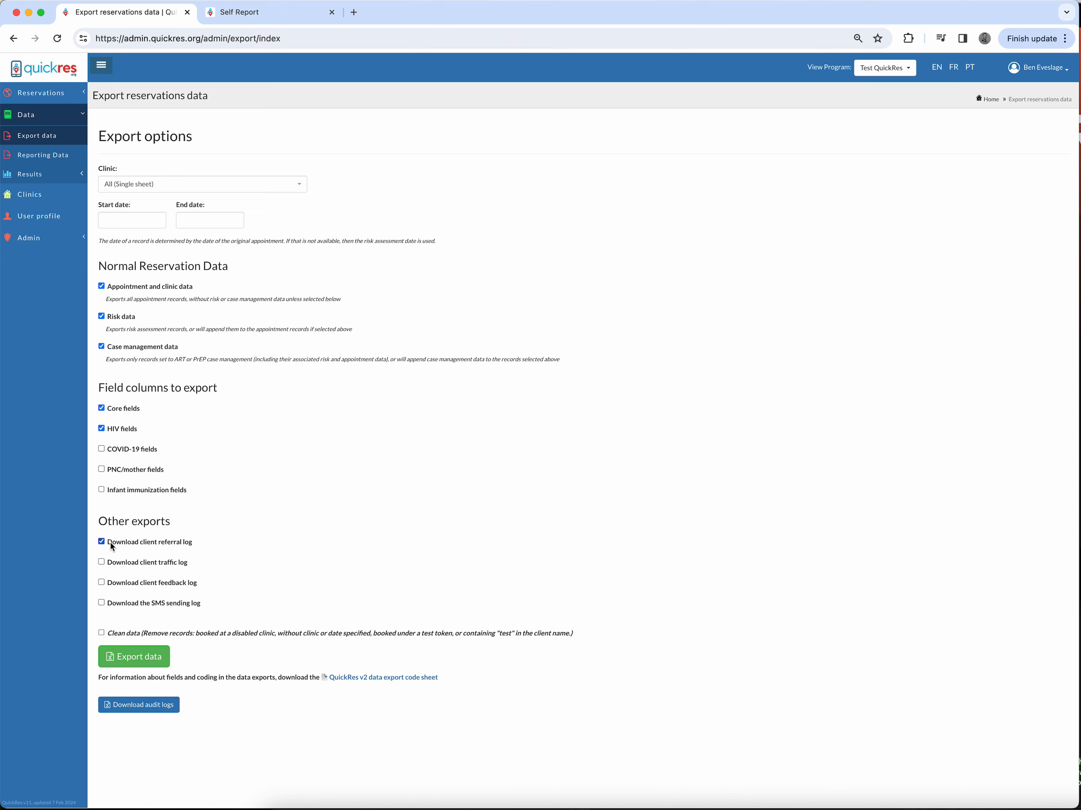
click(103, 566)
click(103, 585)
click(102, 603)
click(102, 634)
Step: Open the overall Cascade results chart and examine its HTS / HIVST bars
click(31, 177)
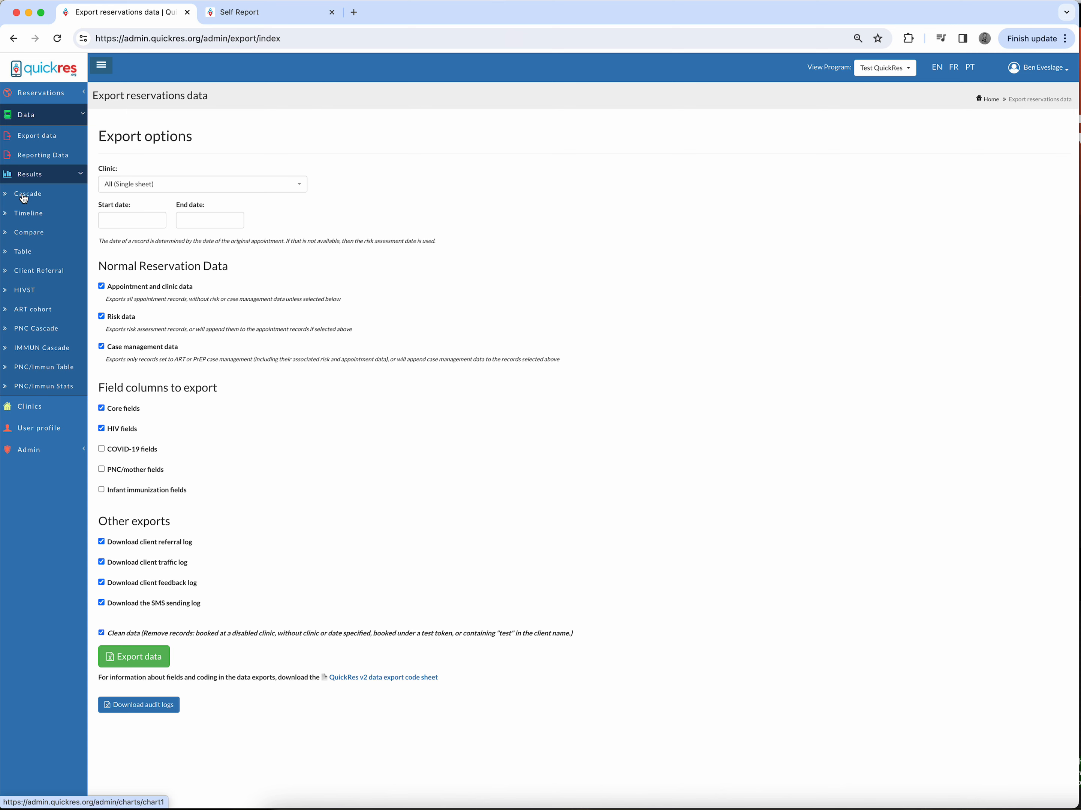
click(24, 196)
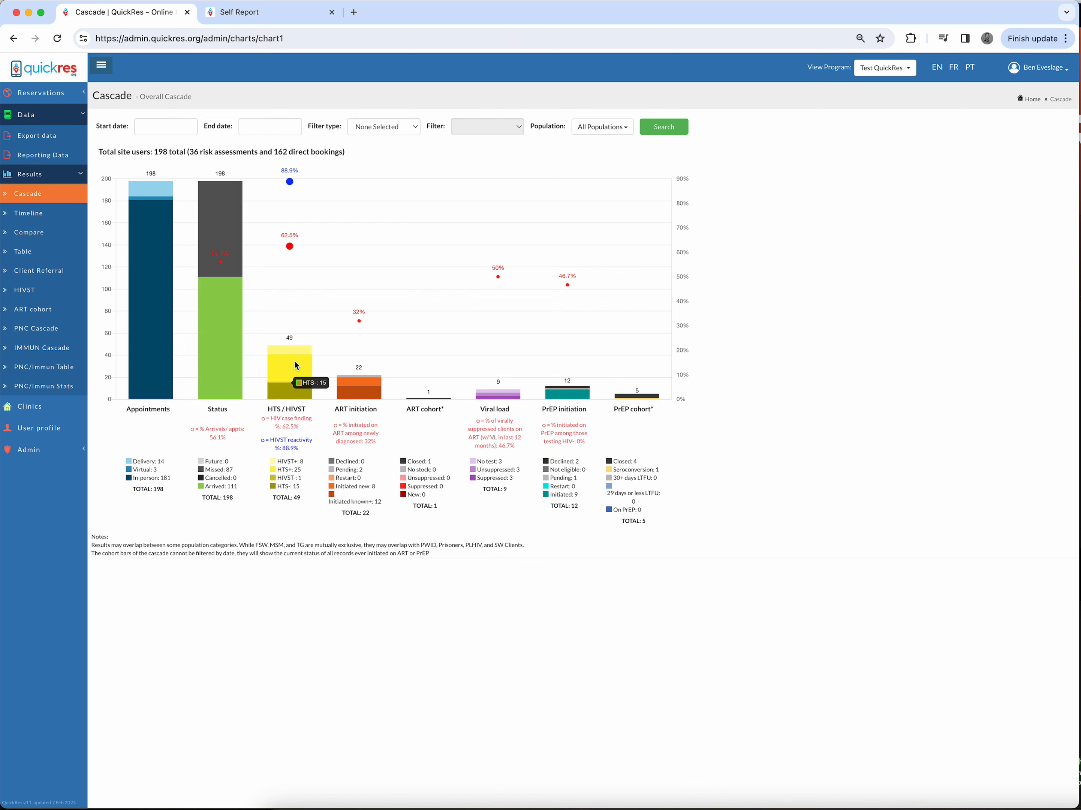
mouse_move(290, 248)
mouse_move(291, 180)
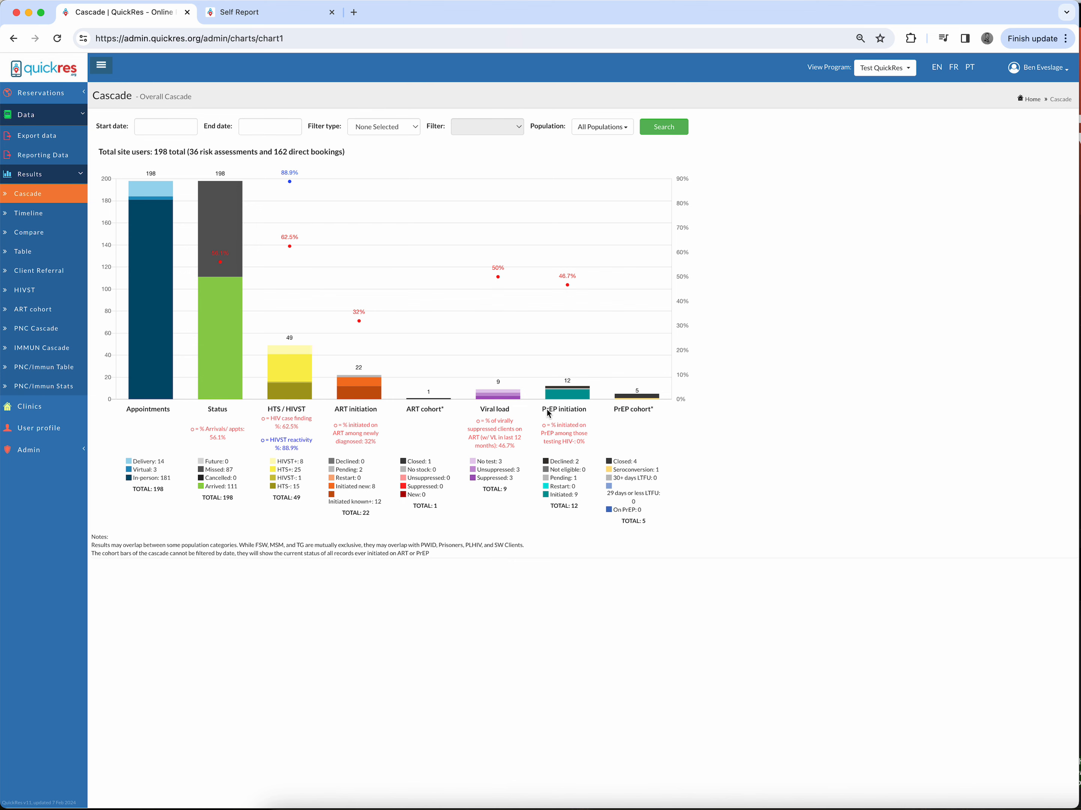
mouse_move(580, 397)
Step: Show the Timeline chart over 12-month periods for the Philippines program
click(23, 216)
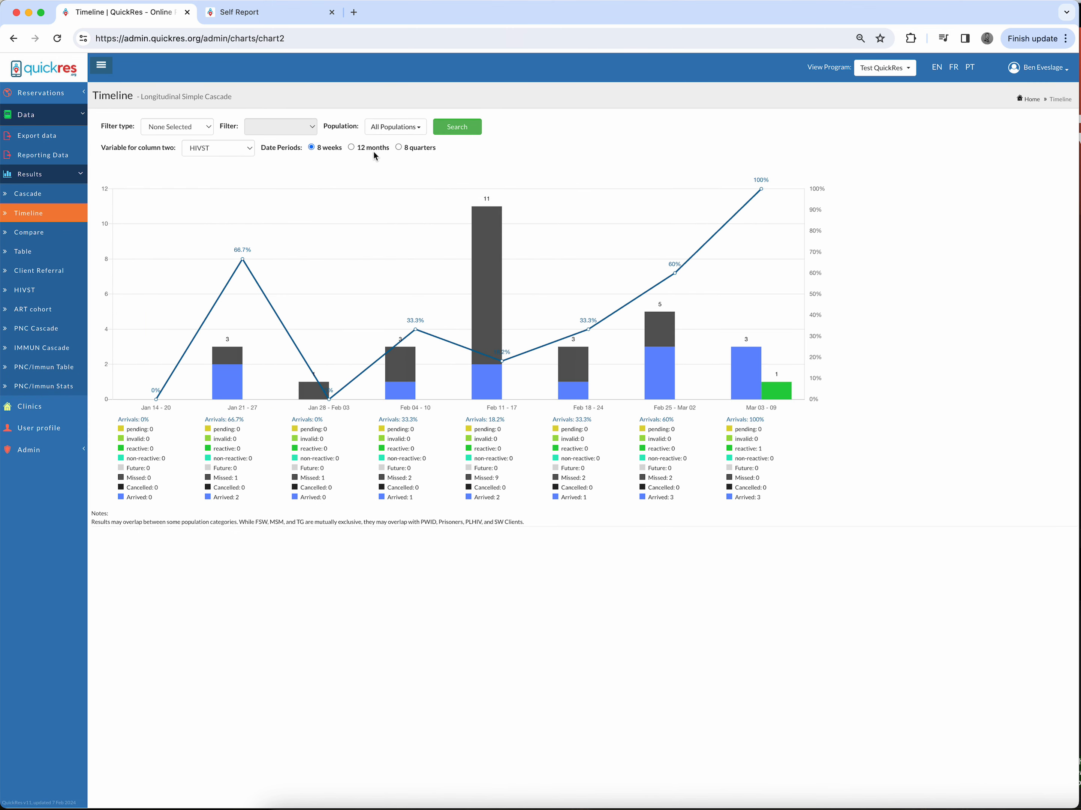
click(352, 147)
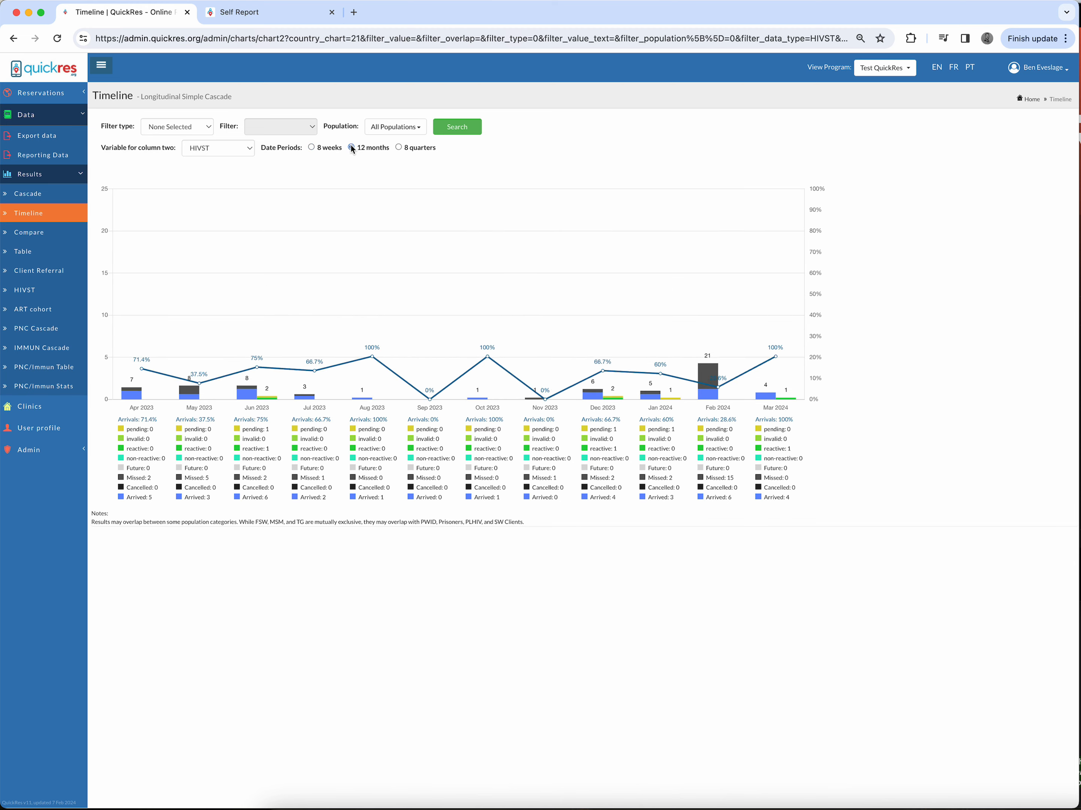
click(882, 69)
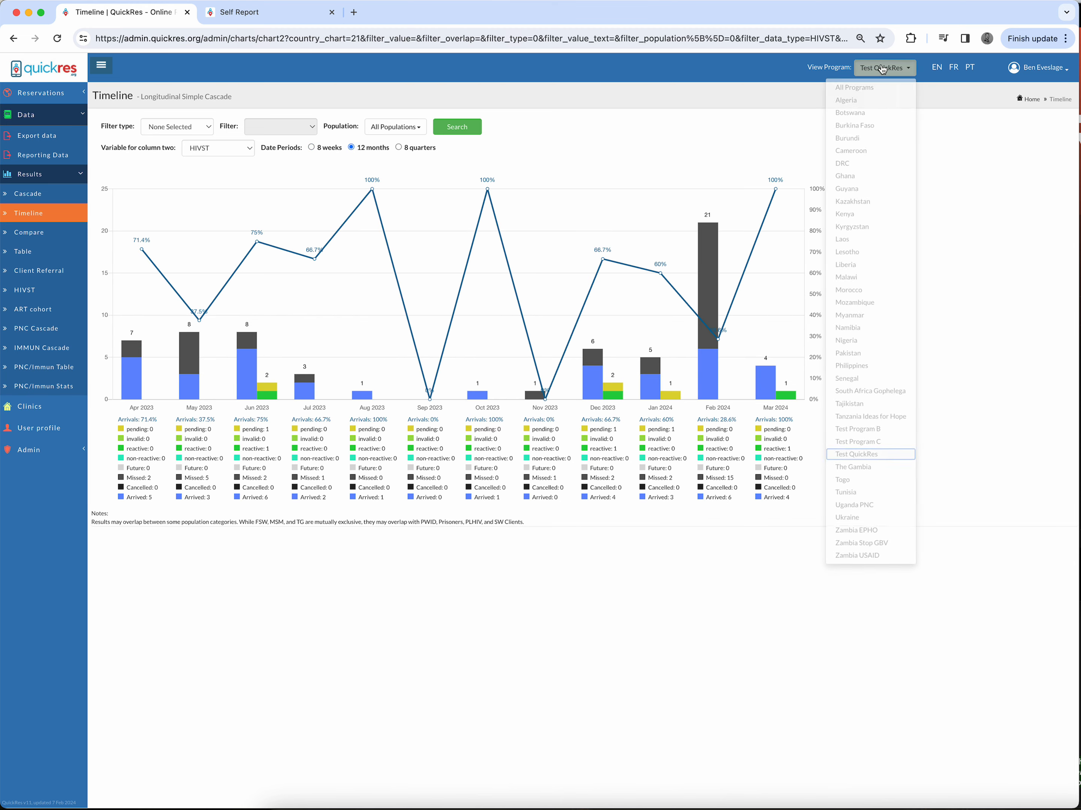
click(862, 365)
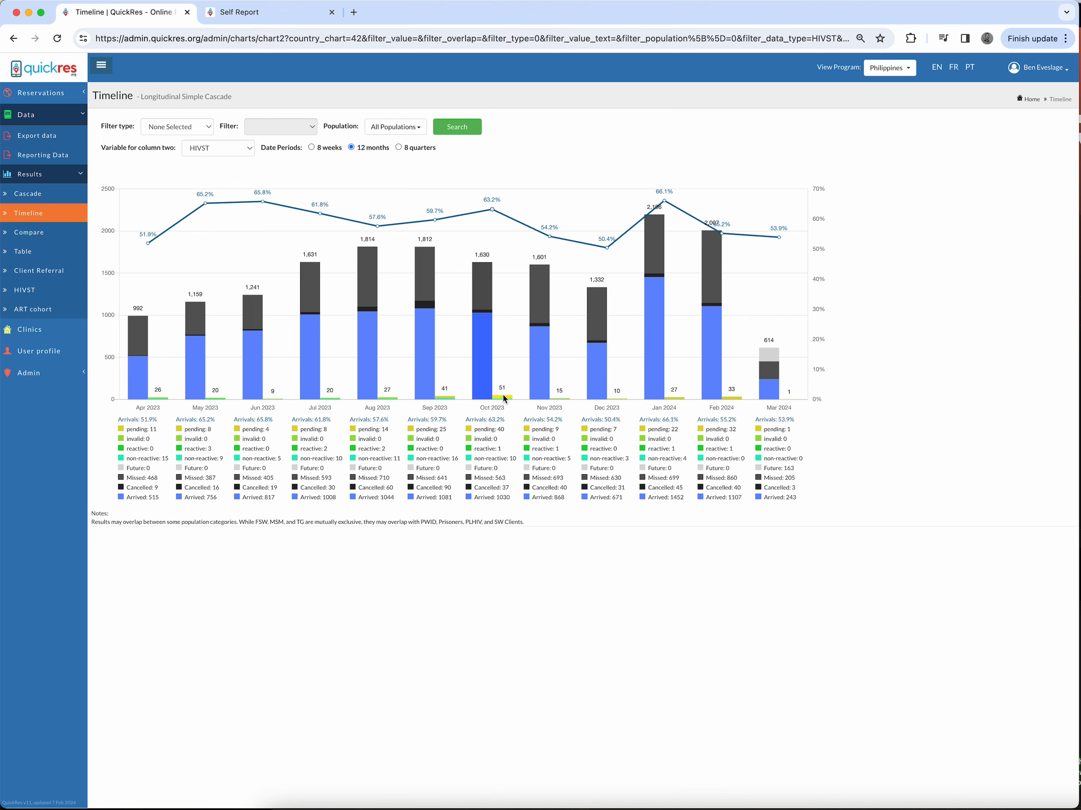
Step: Set the timeline's column-two variable to HTS
click(217, 150)
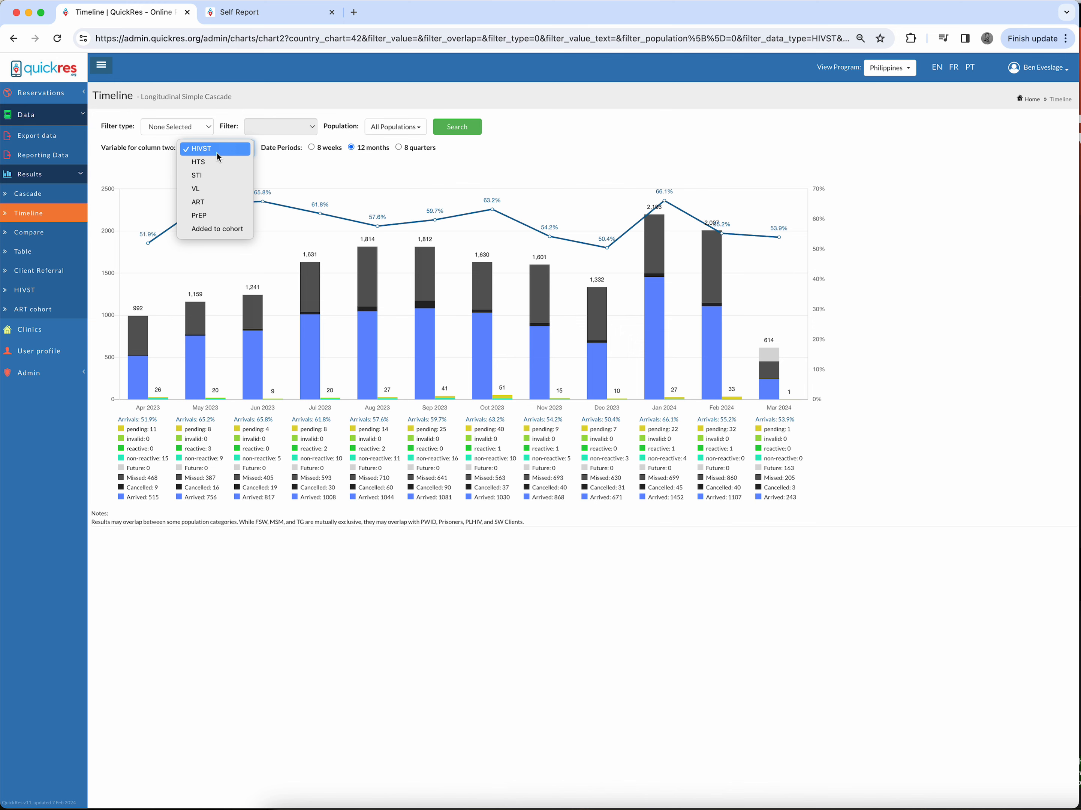
click(201, 162)
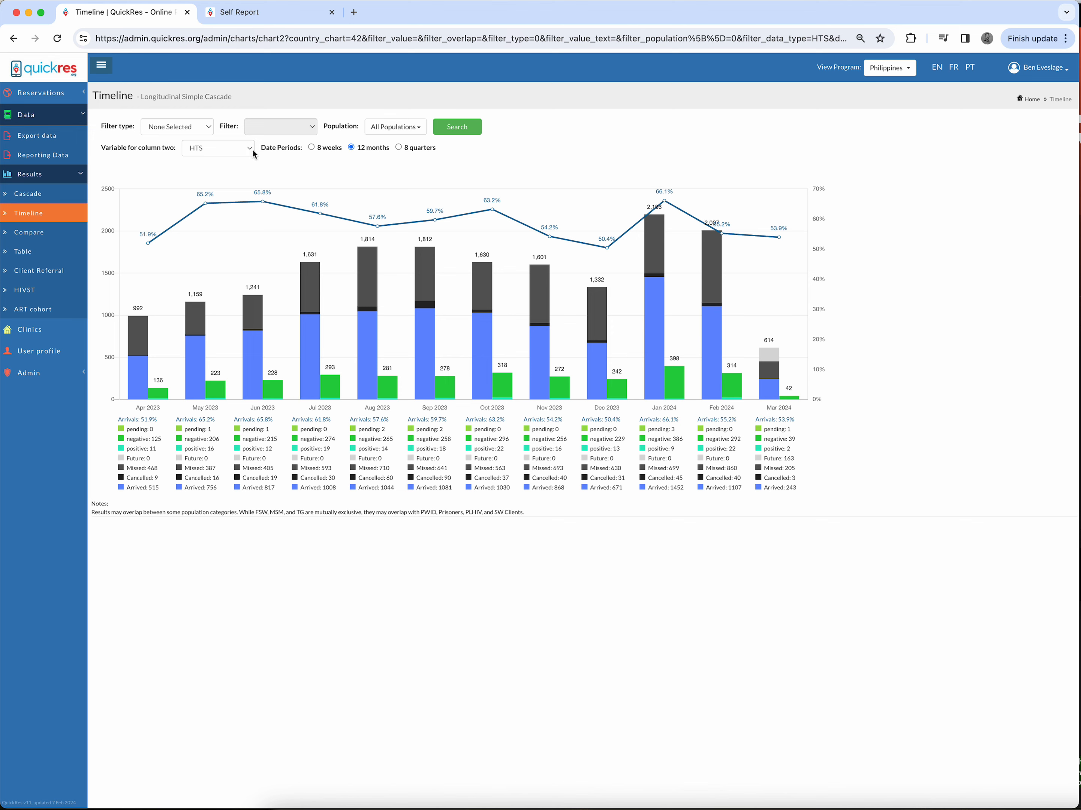
click(229, 157)
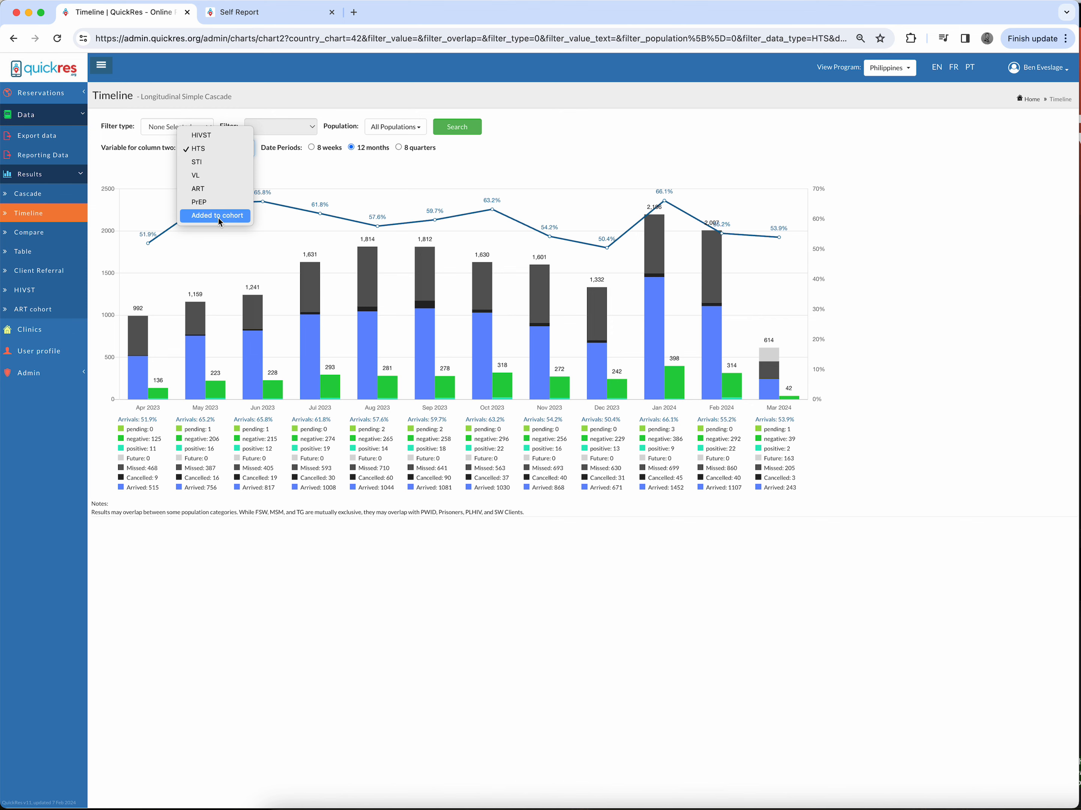
click(131, 174)
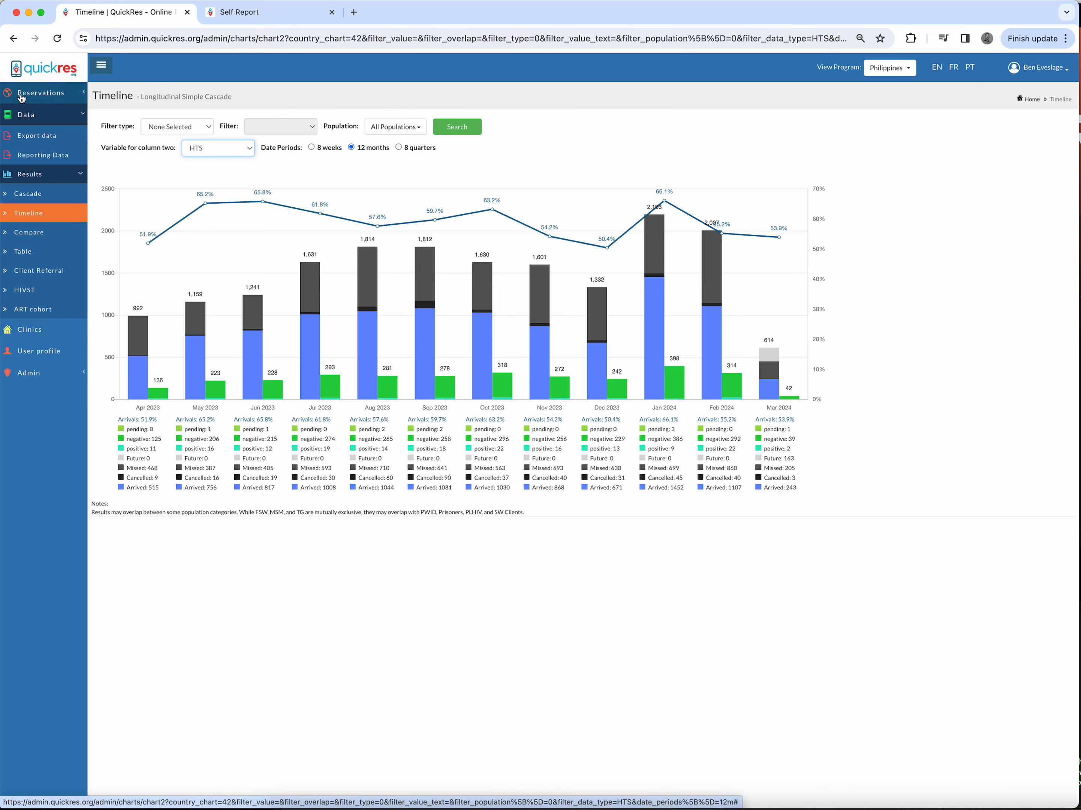
Step: Open the case manager reservations list
click(47, 95)
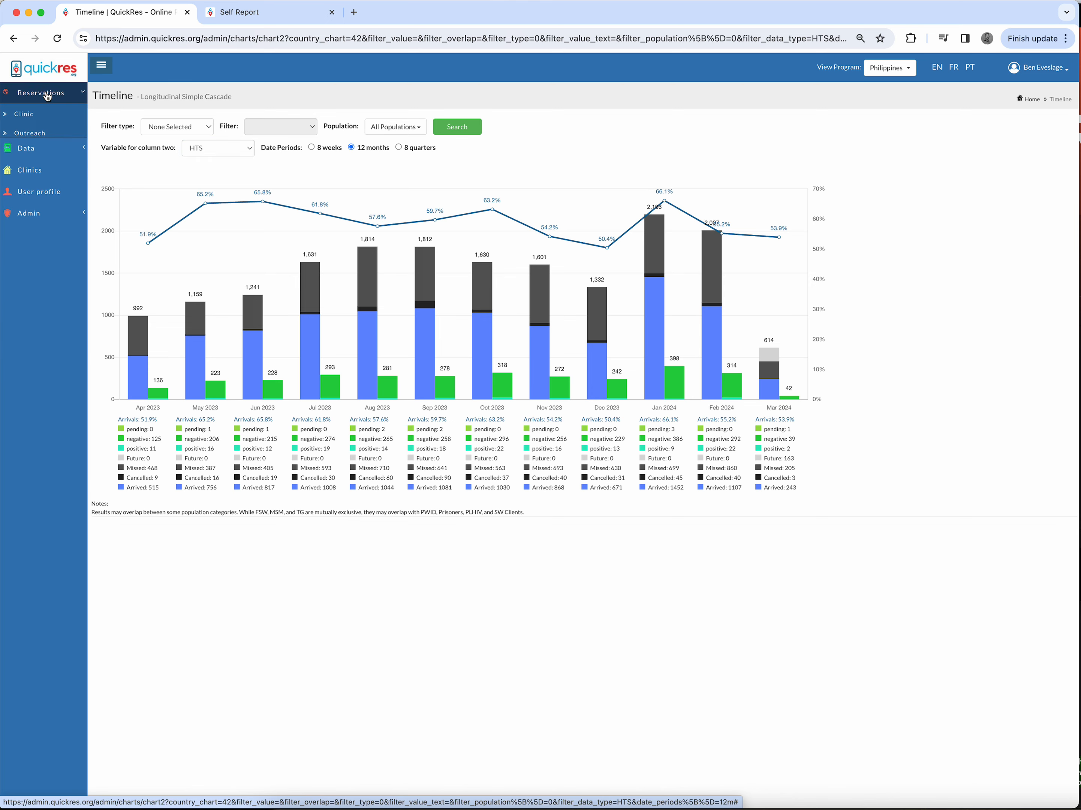
click(32, 157)
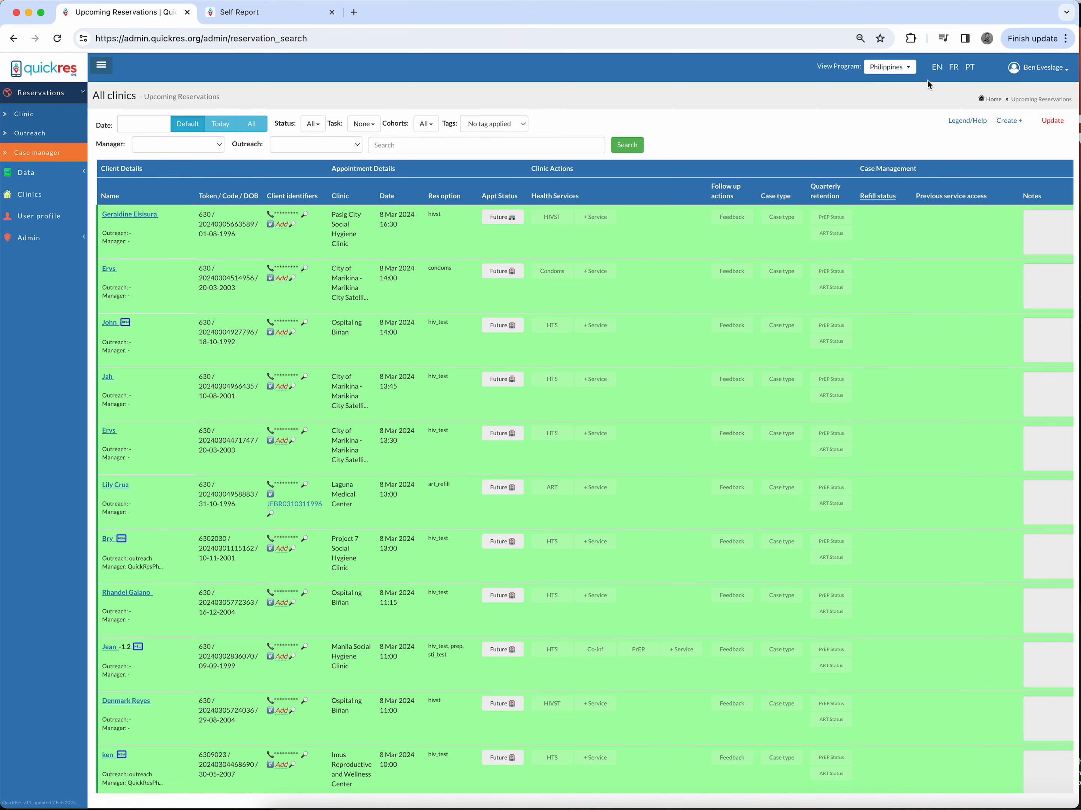
Step: Switch the viewed program to Test QuickRes
click(882, 67)
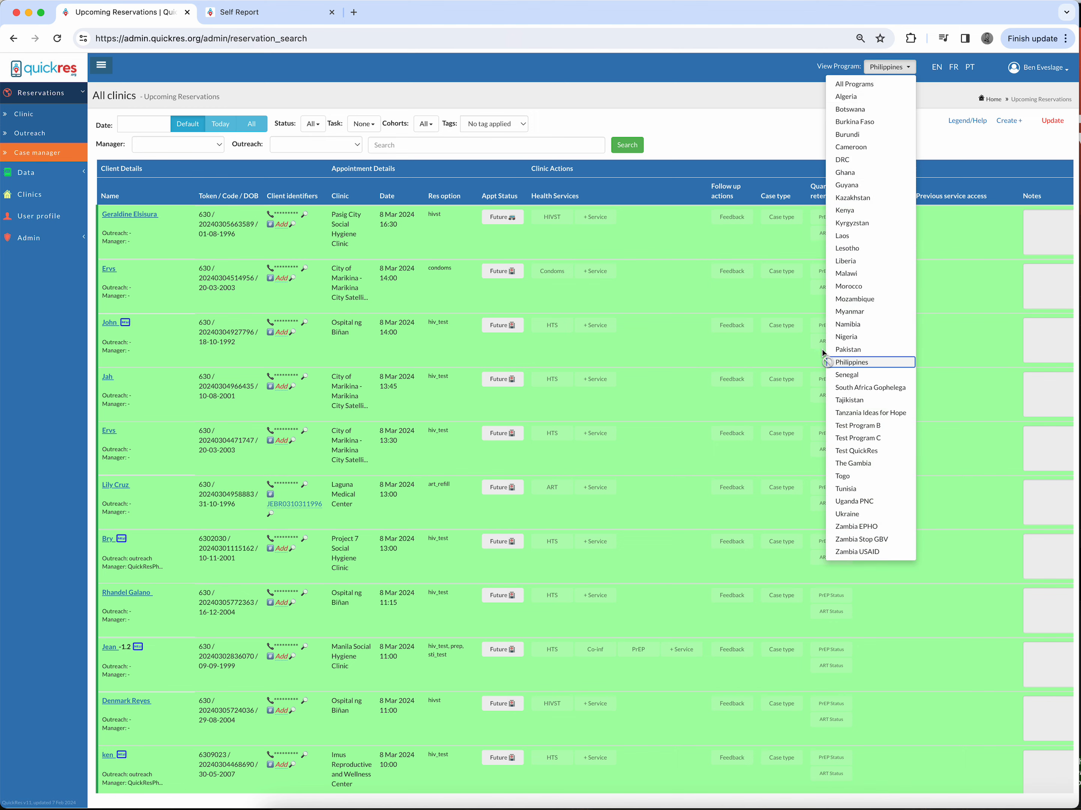
click(855, 450)
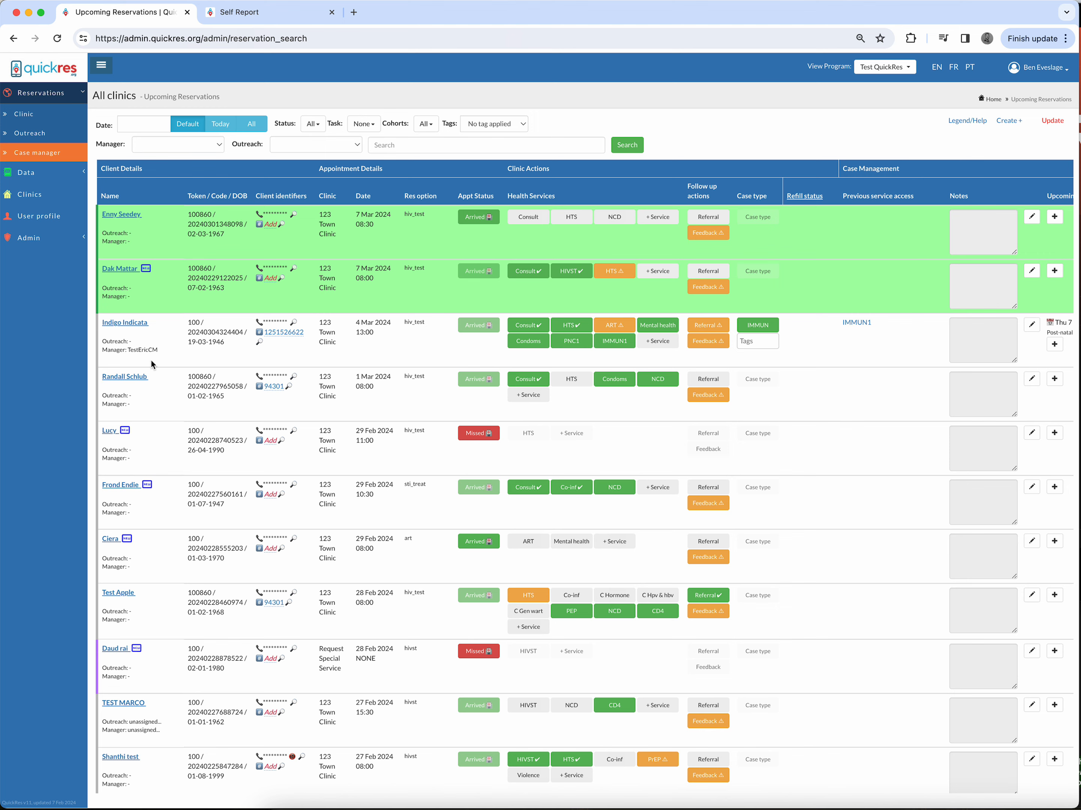
Step: Examine the options of the Manager, Task and Cohorts filters on the reservations list
click(177, 144)
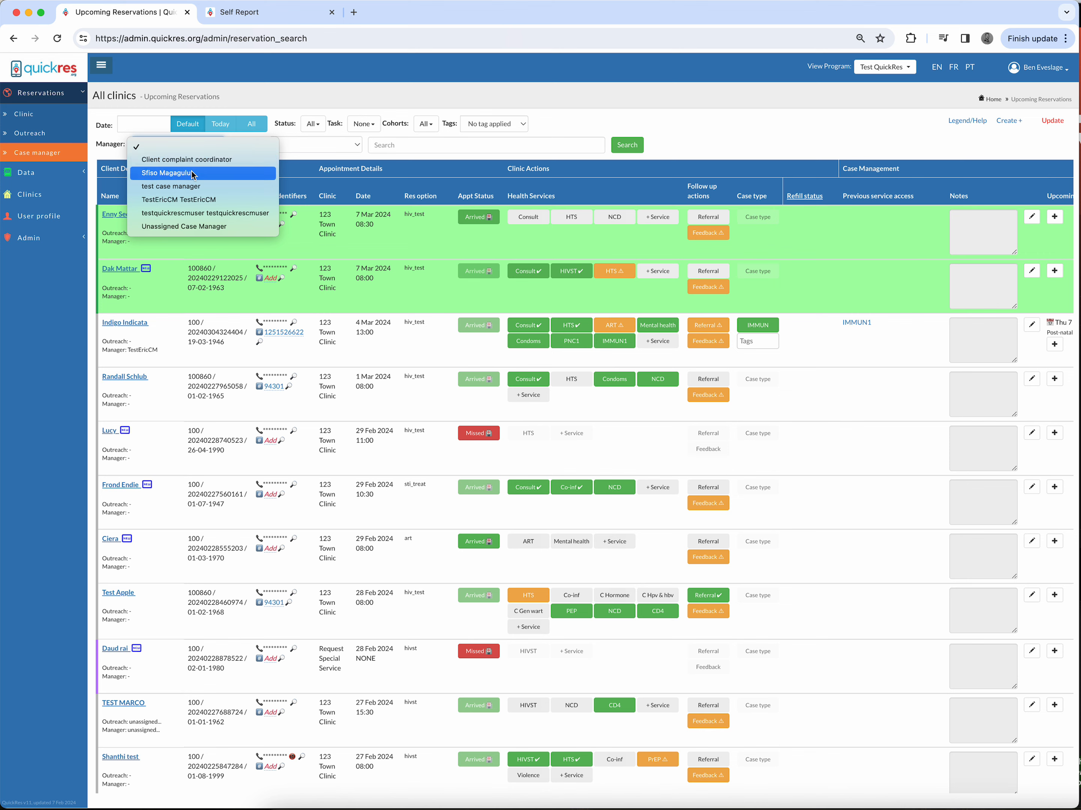
click(313, 189)
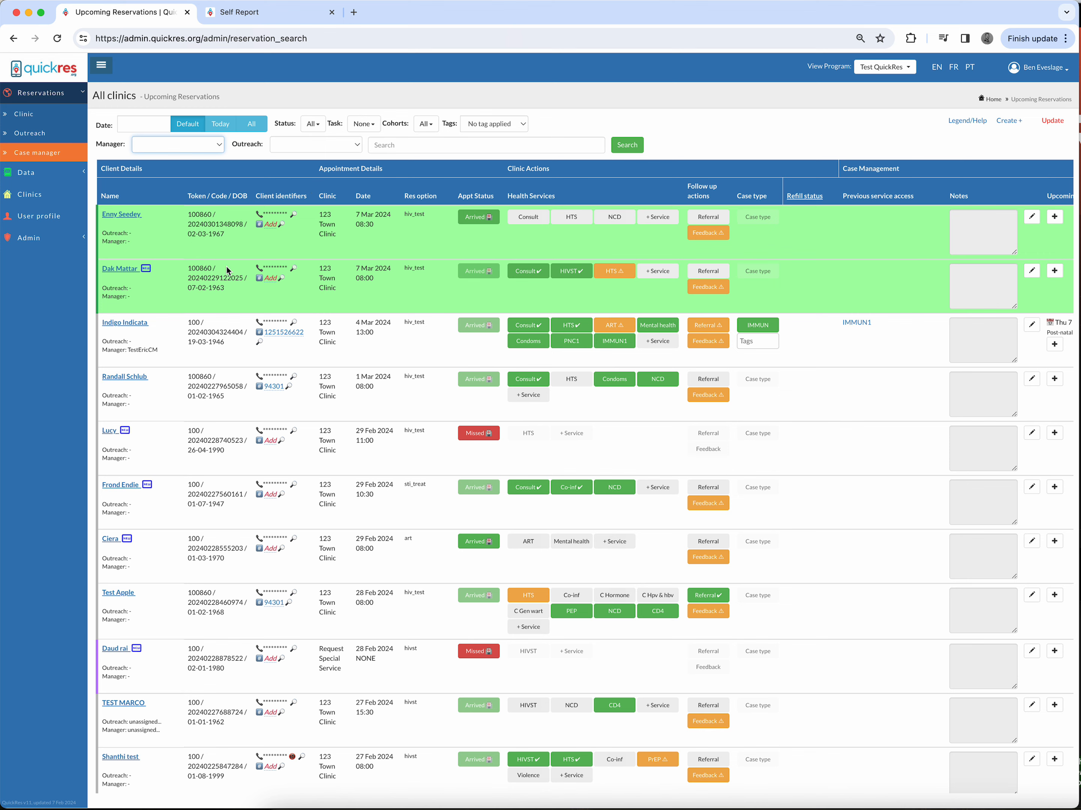
click(189, 146)
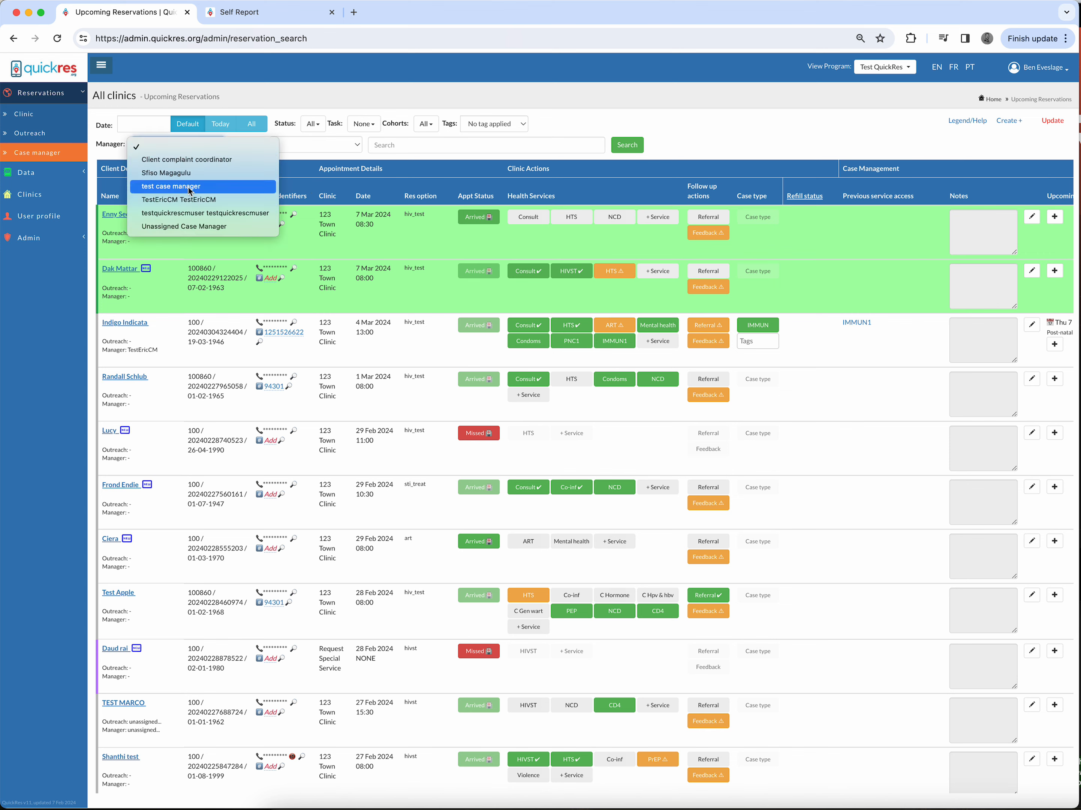
click(342, 187)
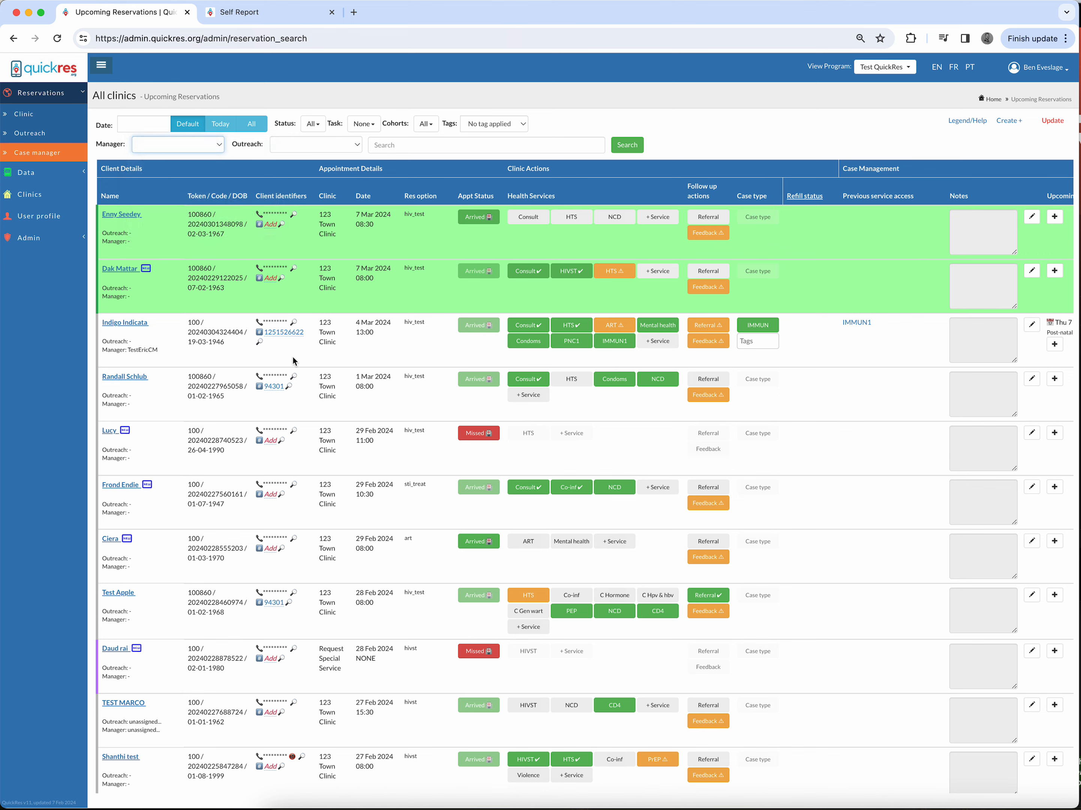
click(364, 124)
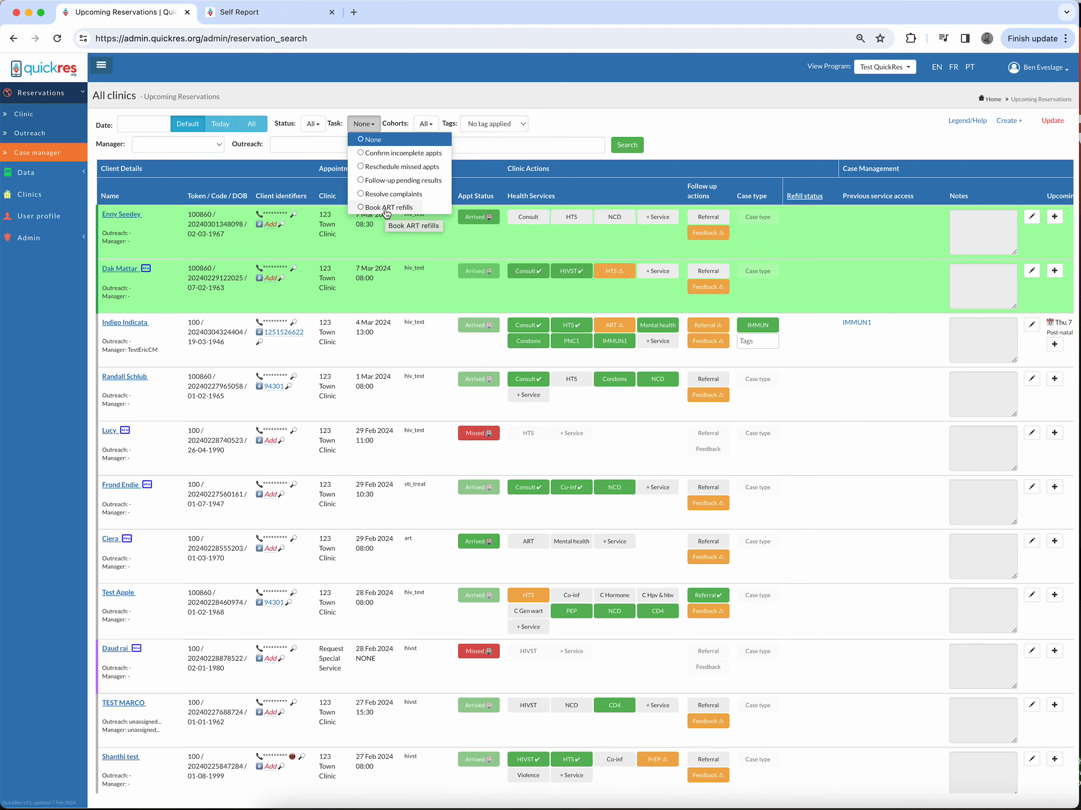
click(395, 103)
click(424, 123)
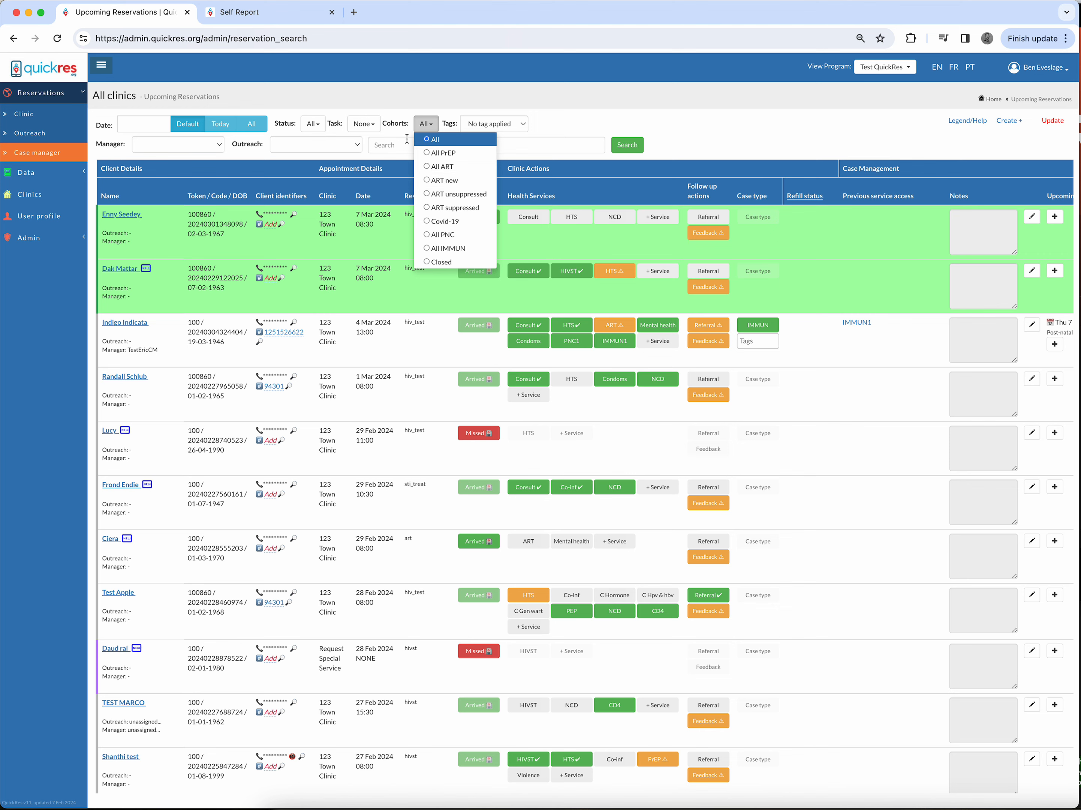
click(395, 128)
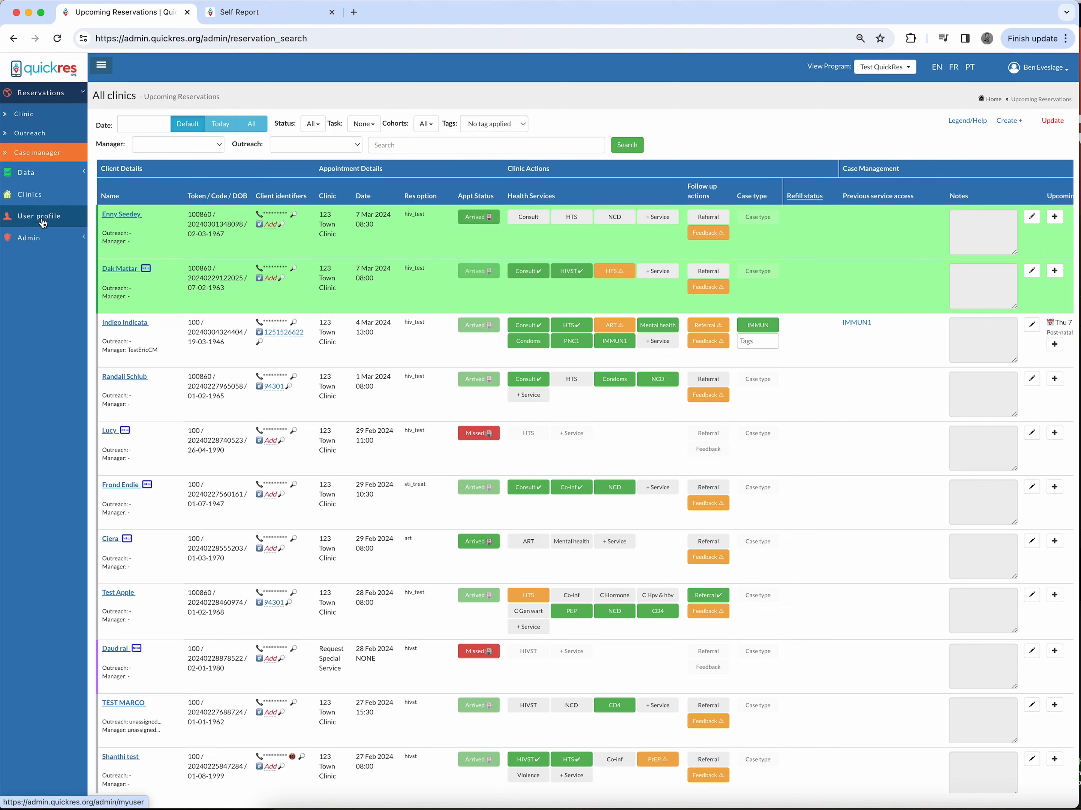
Step: Open the 123 Town Clinic's edit page and review its settings and service modalities
click(38, 203)
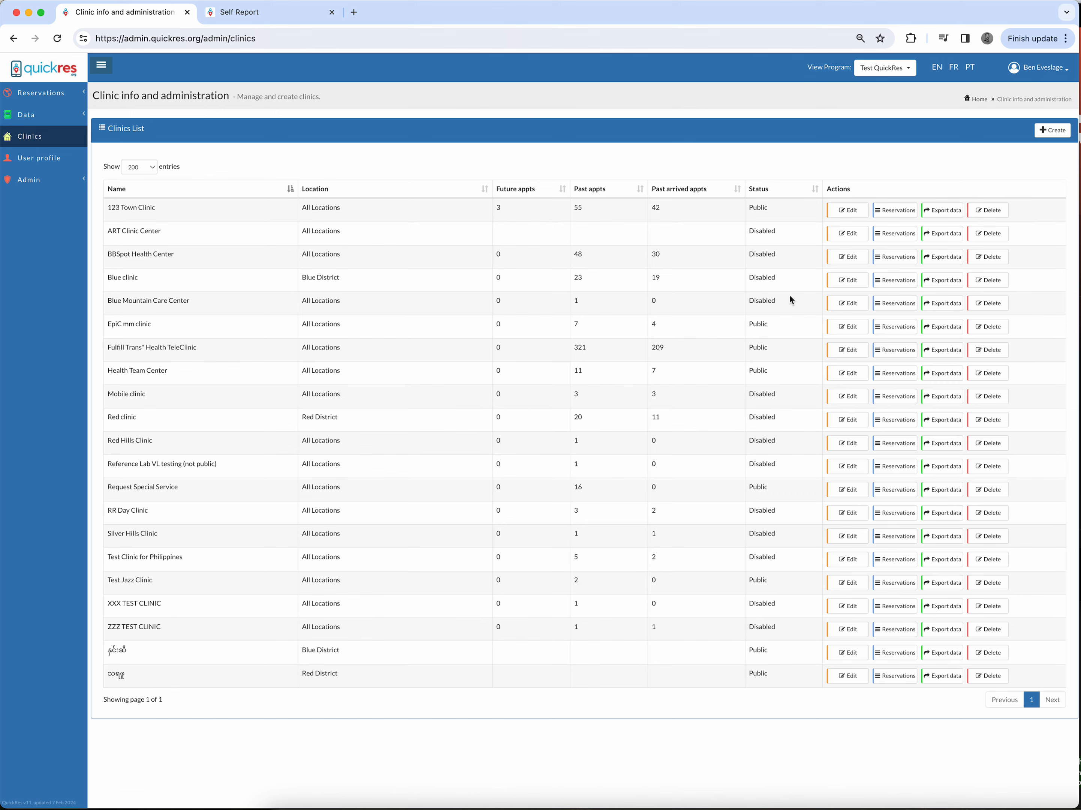
click(849, 215)
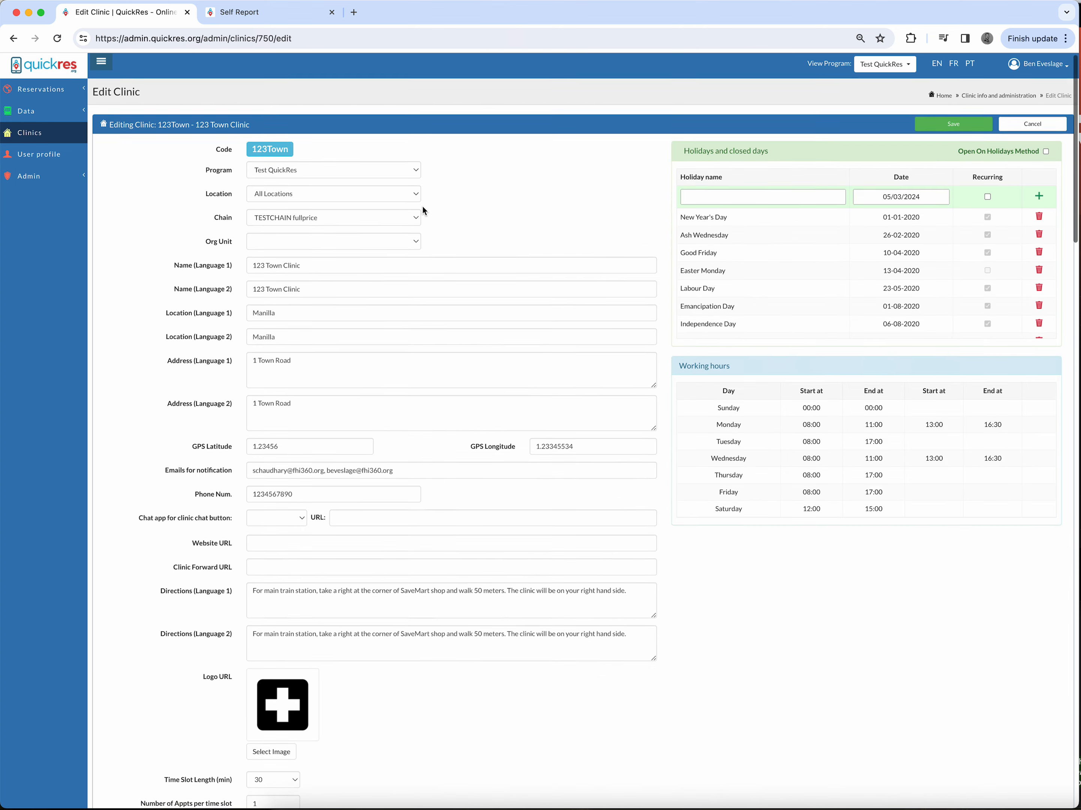
scroll(424, 210, down, 2)
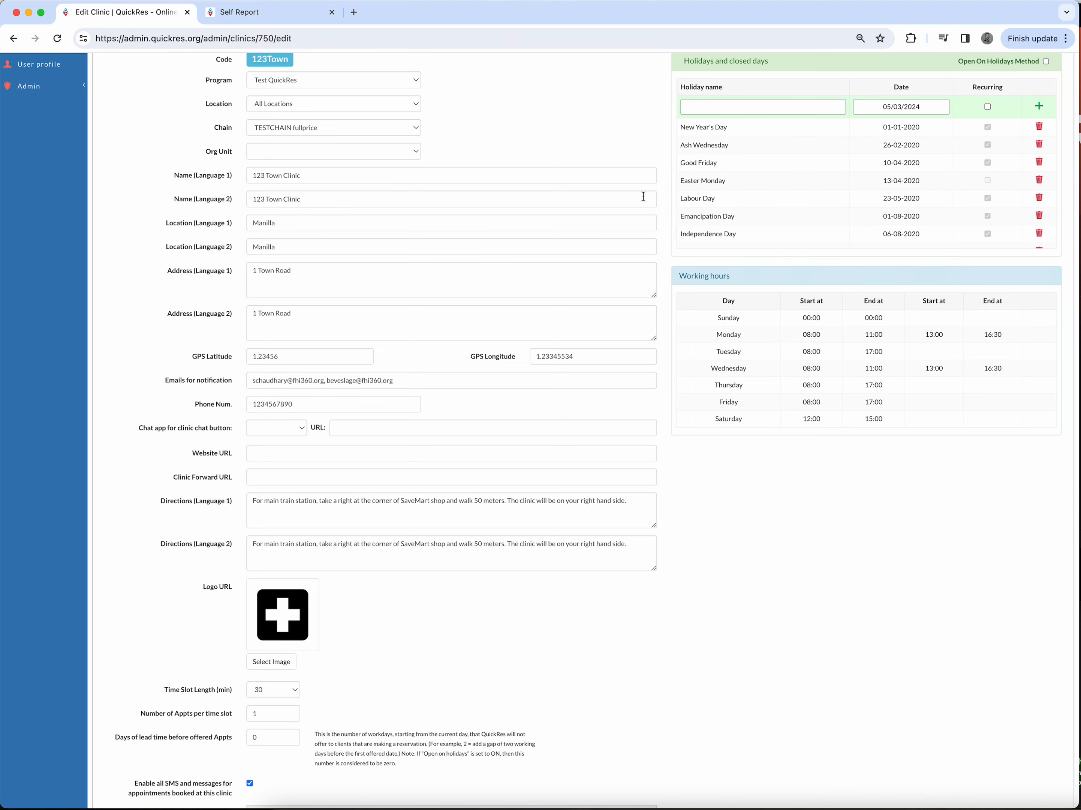
scroll(606, 188, down, 4)
scroll(391, 316, down, 4)
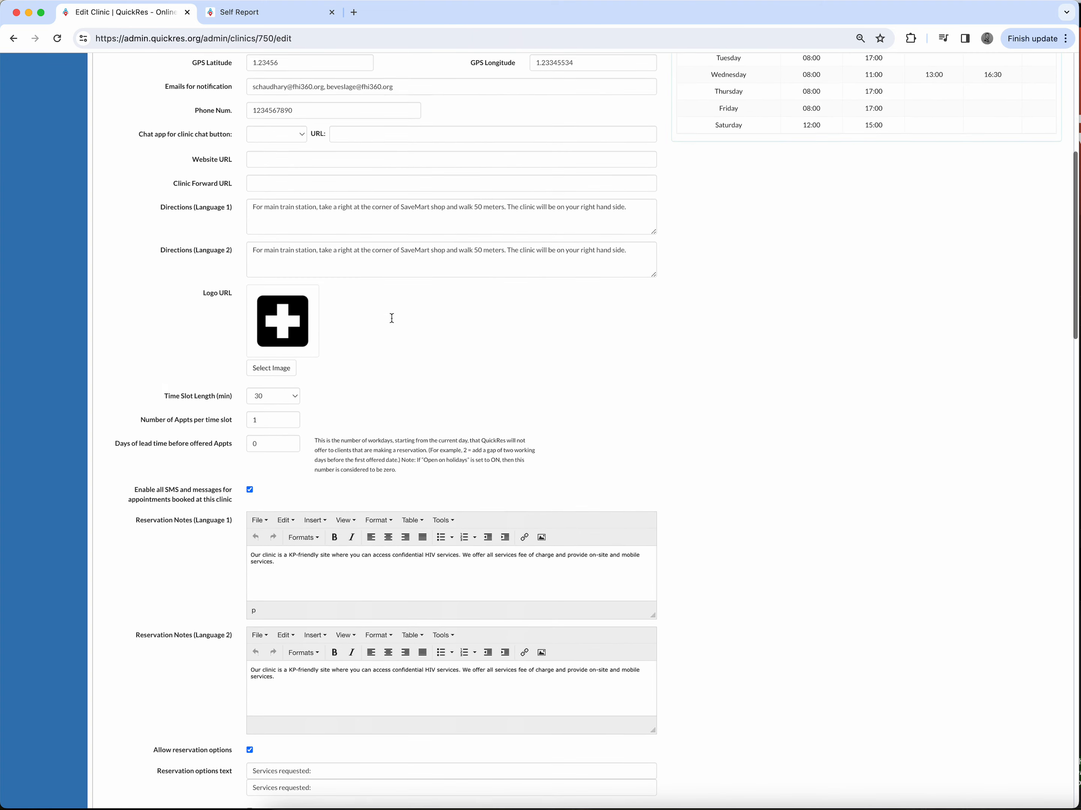
scroll(391, 318, down, 10)
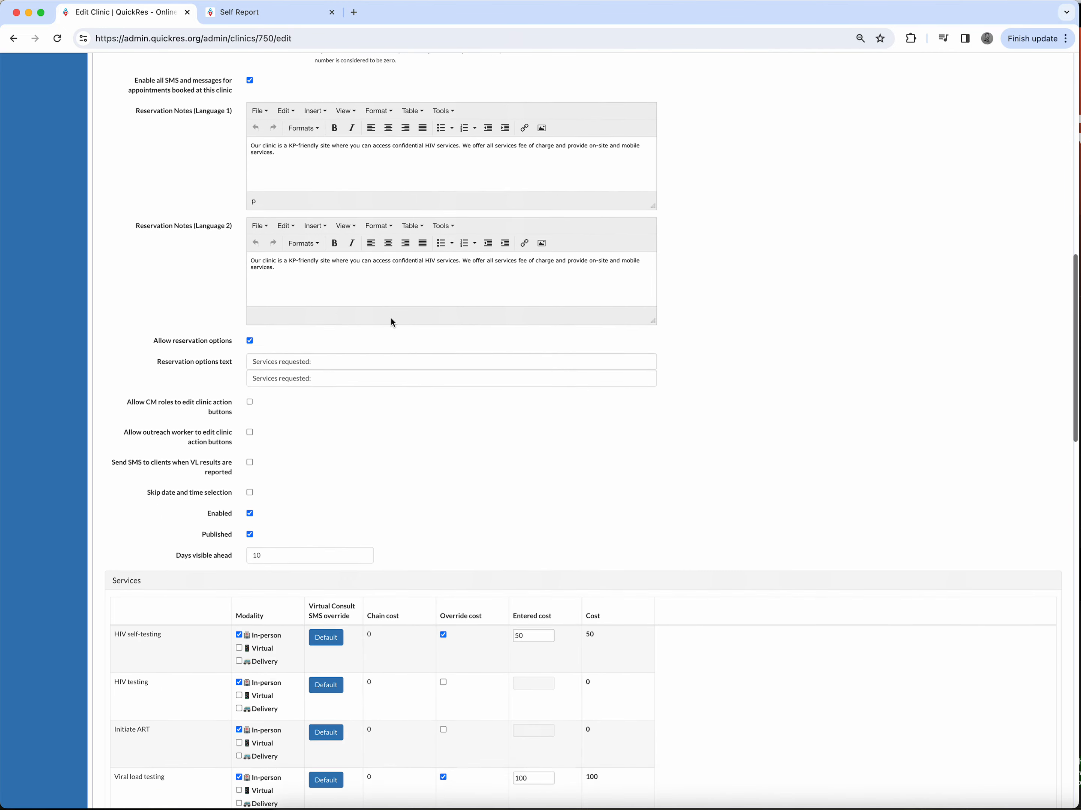
scroll(392, 322, down, 4)
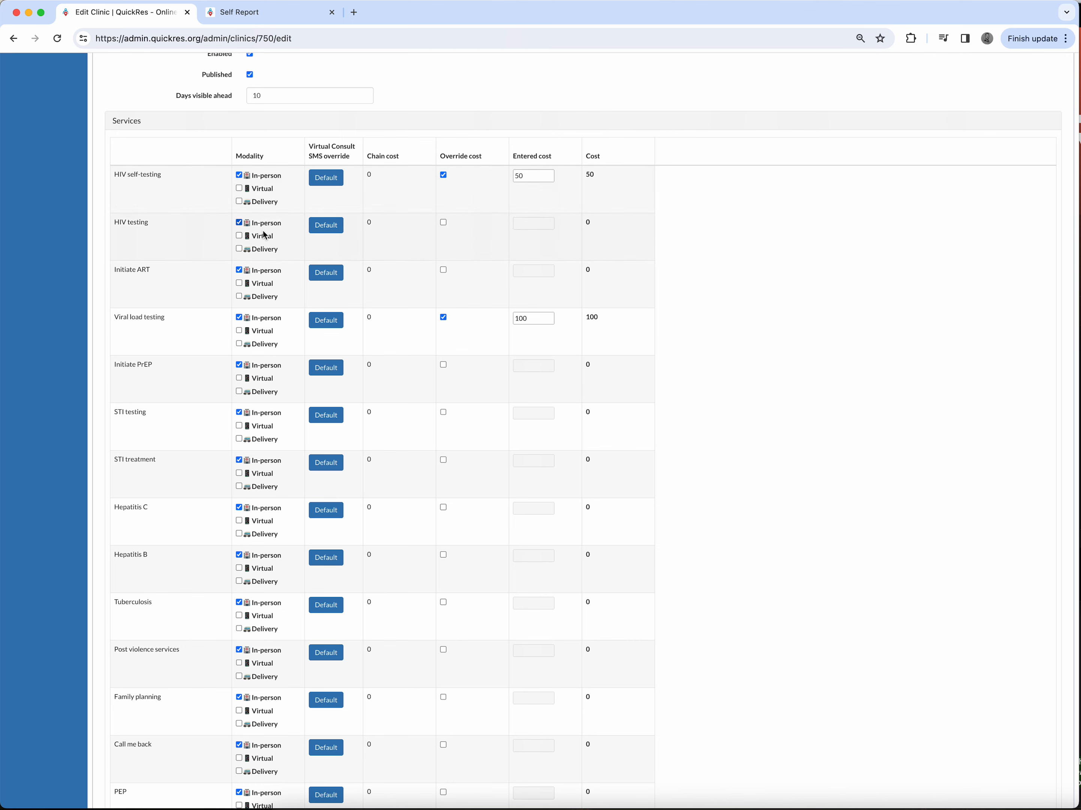
scroll(168, 251, down, 1)
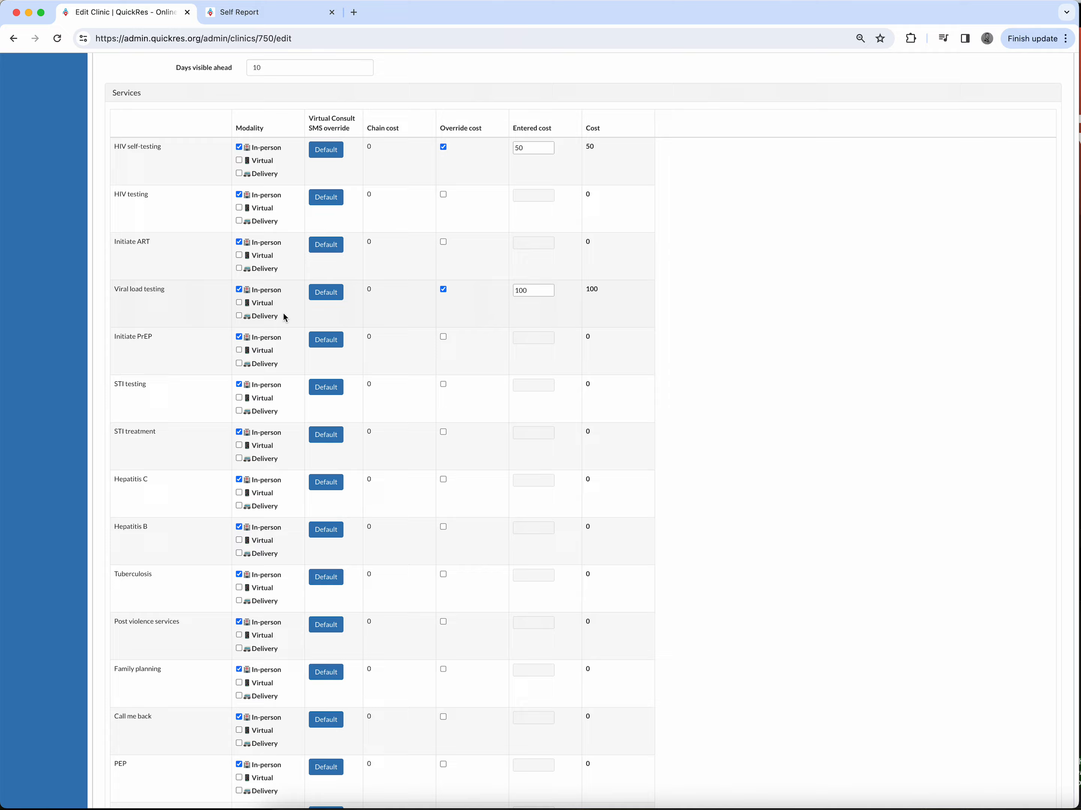
scroll(284, 317, down, 15)
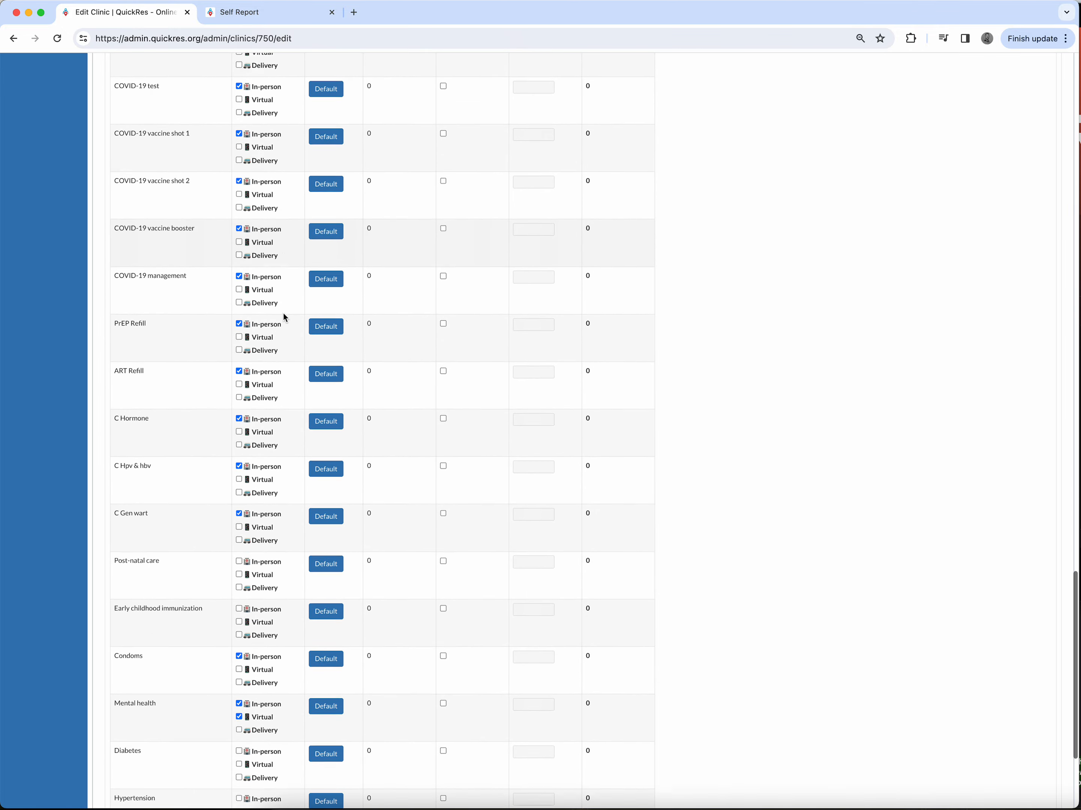
scroll(284, 317, up, 20)
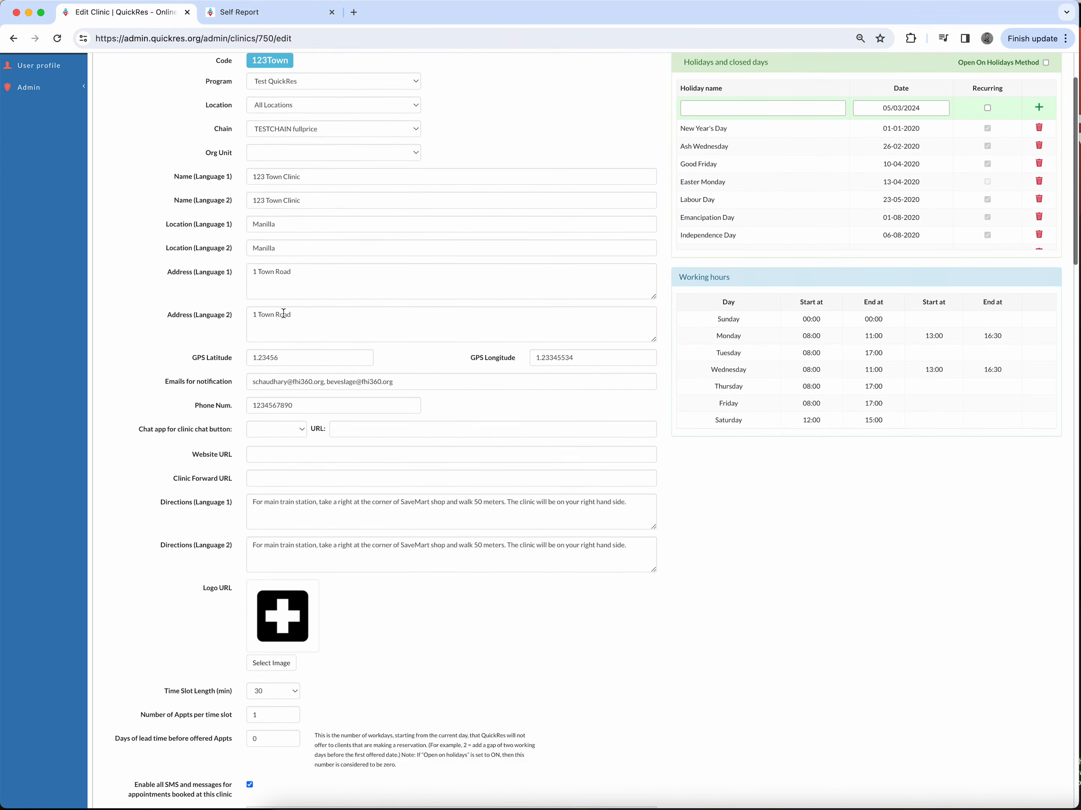
scroll(284, 313, up, 3)
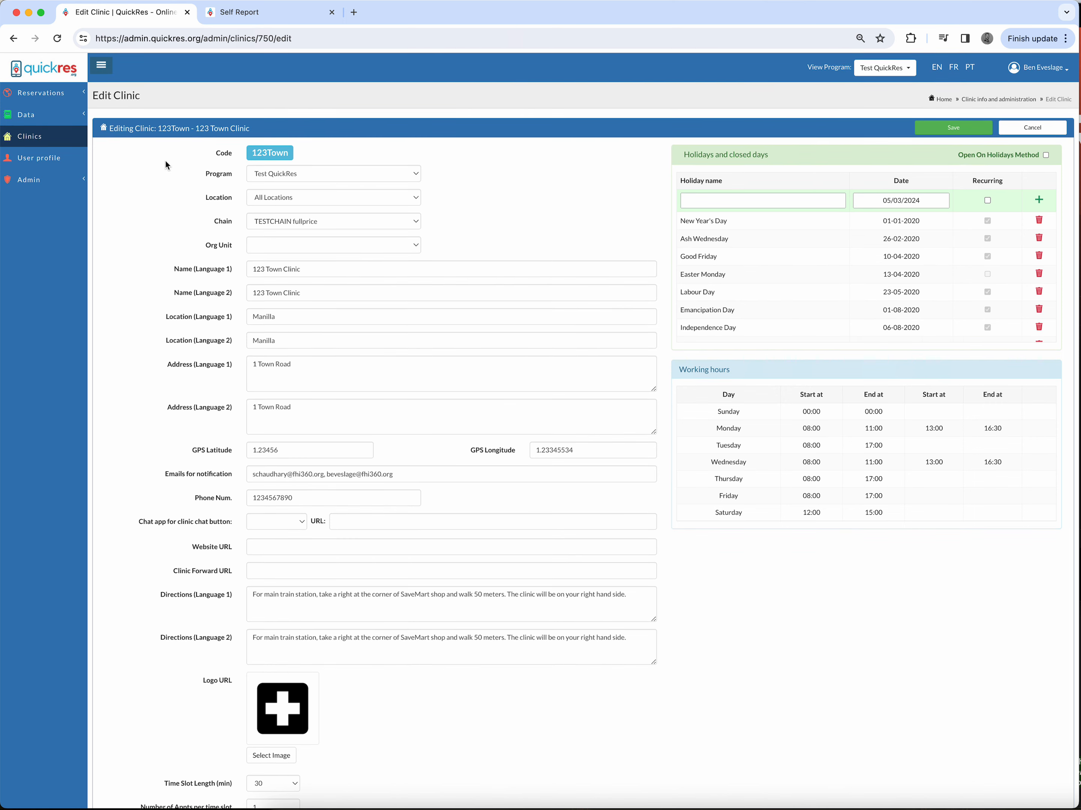
Step: Return to the case manager reservations list
click(38, 182)
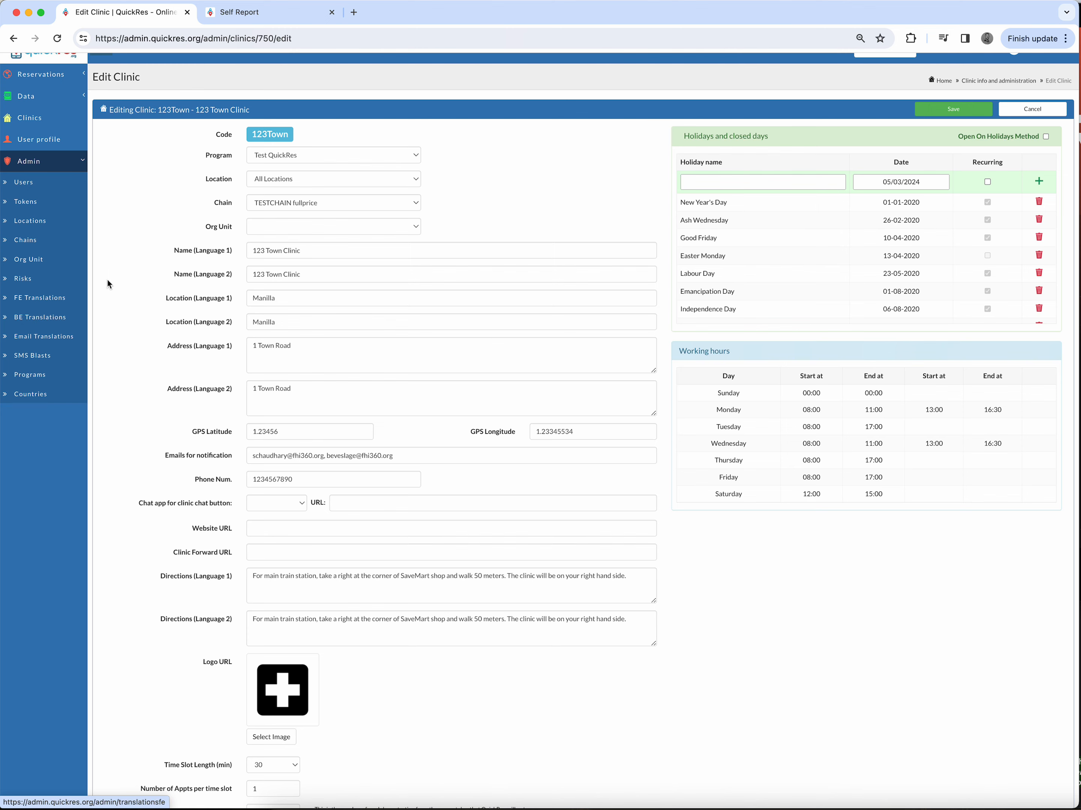
click(279, 12)
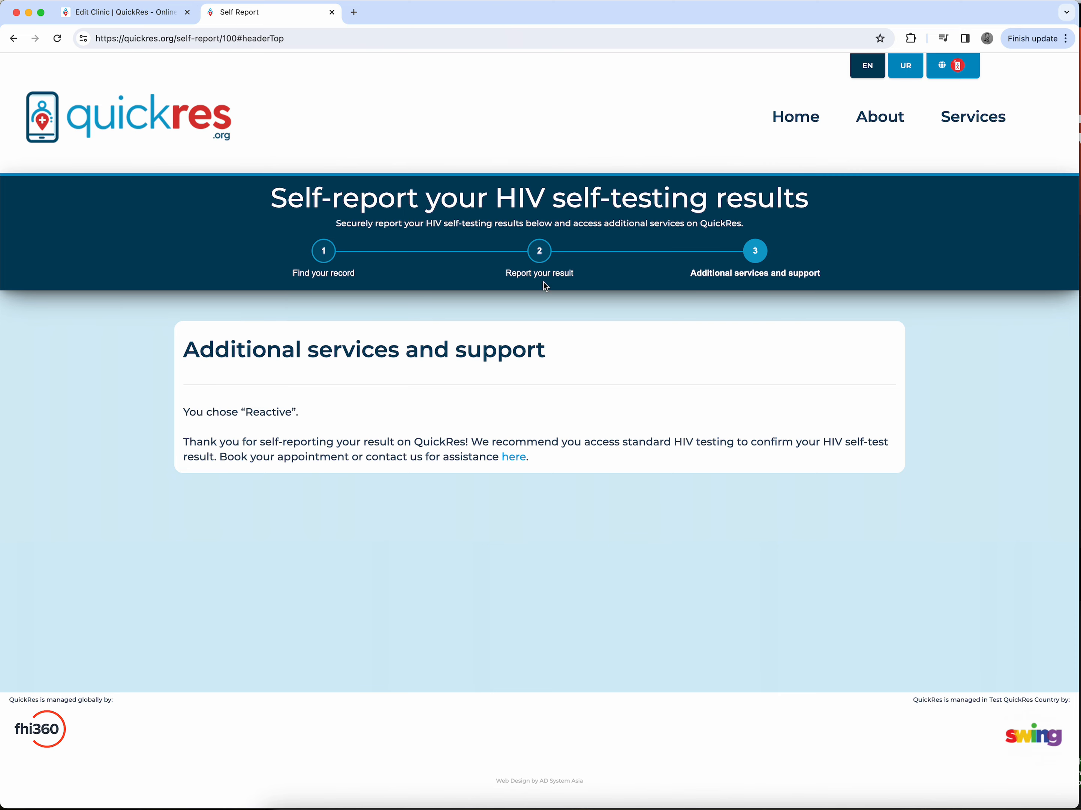
click(140, 19)
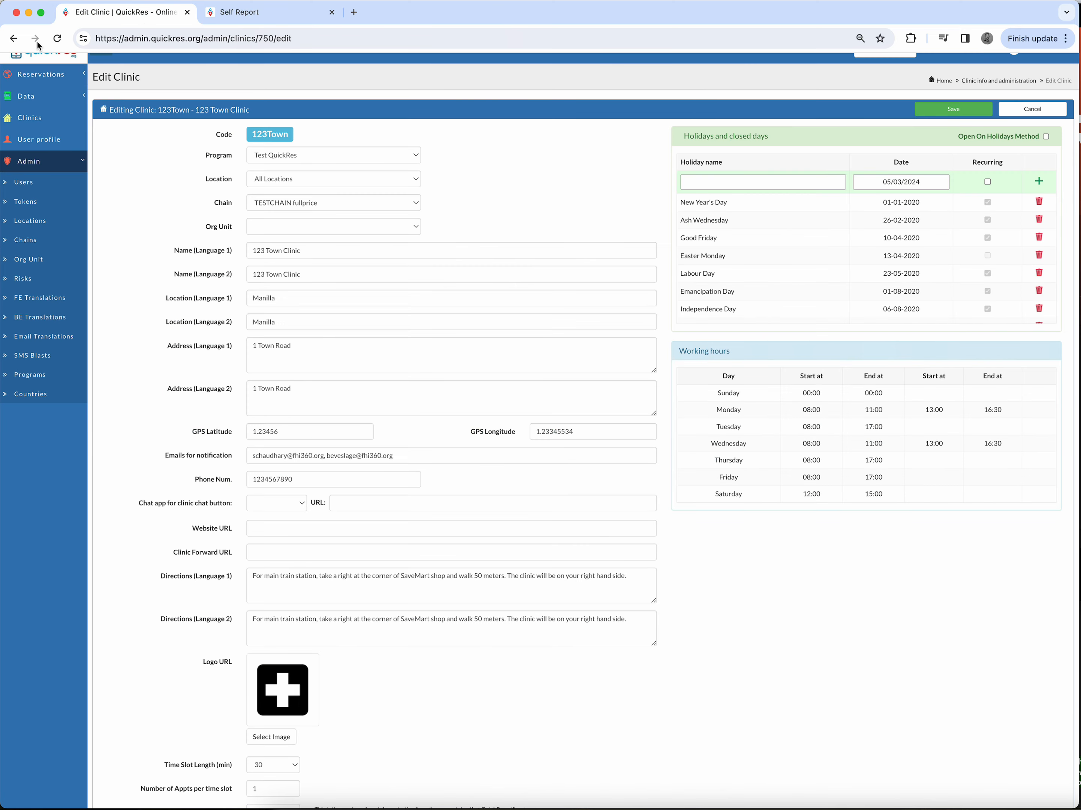
click(40, 74)
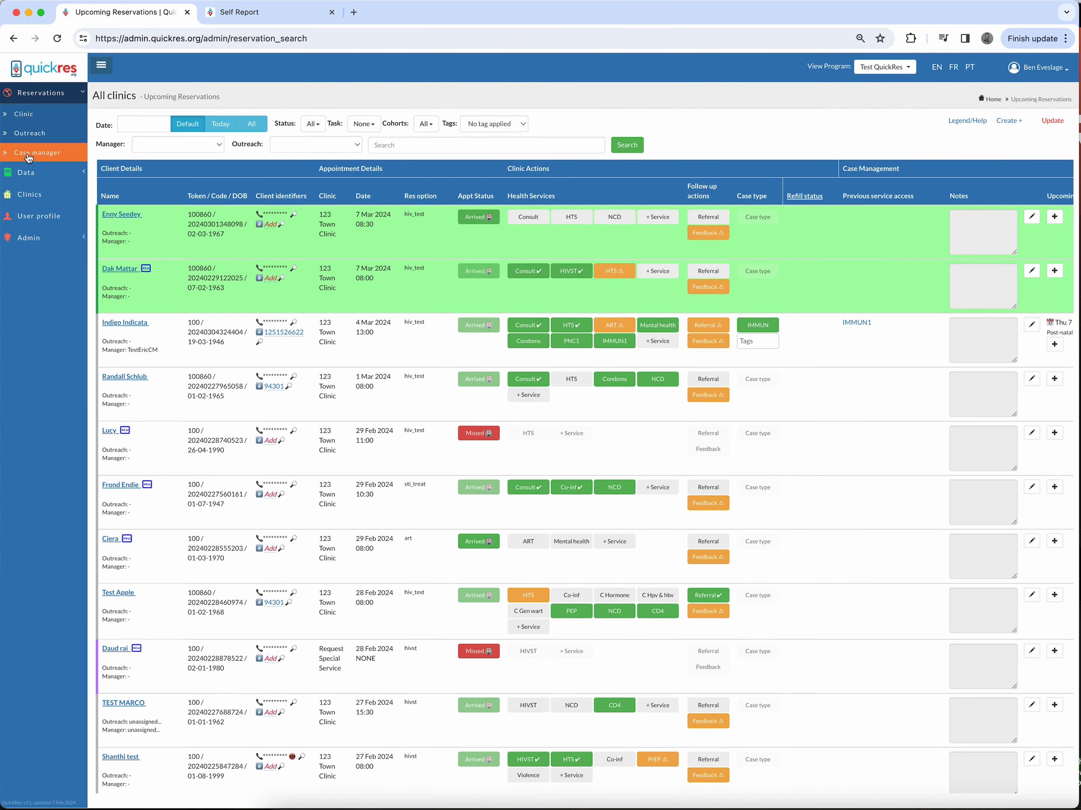
Step: Open the second client's HTS result dialog and close it without changes
click(628, 274)
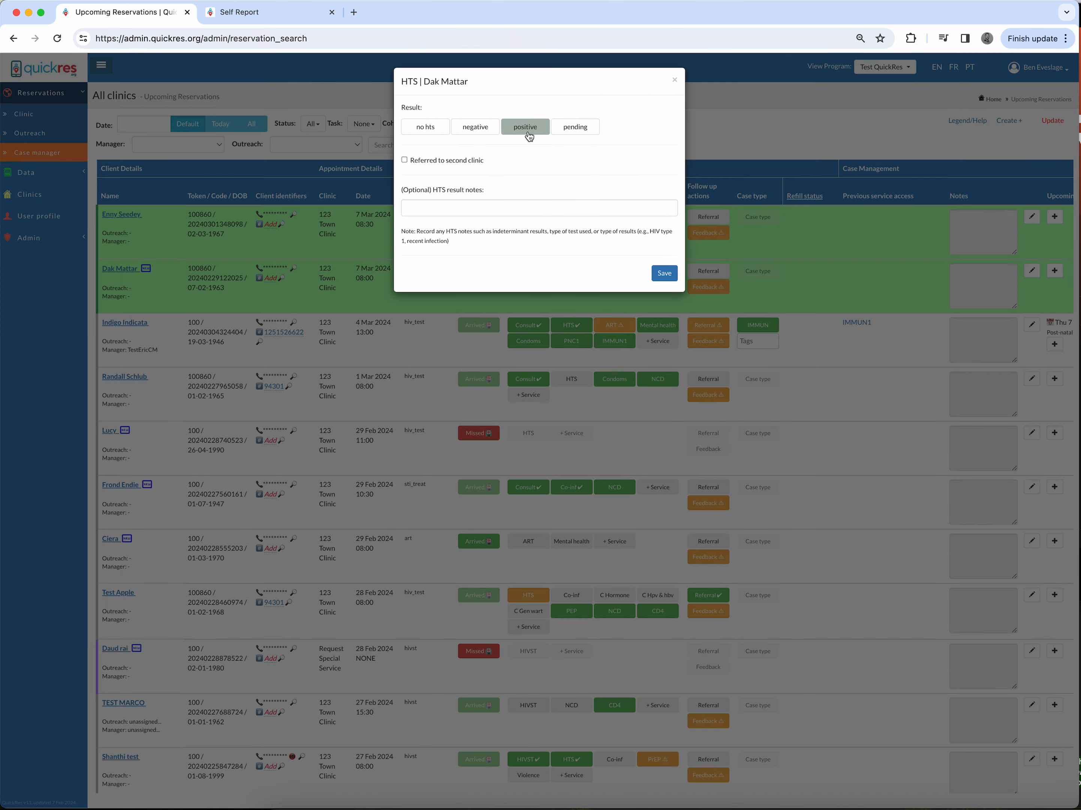
click(529, 208)
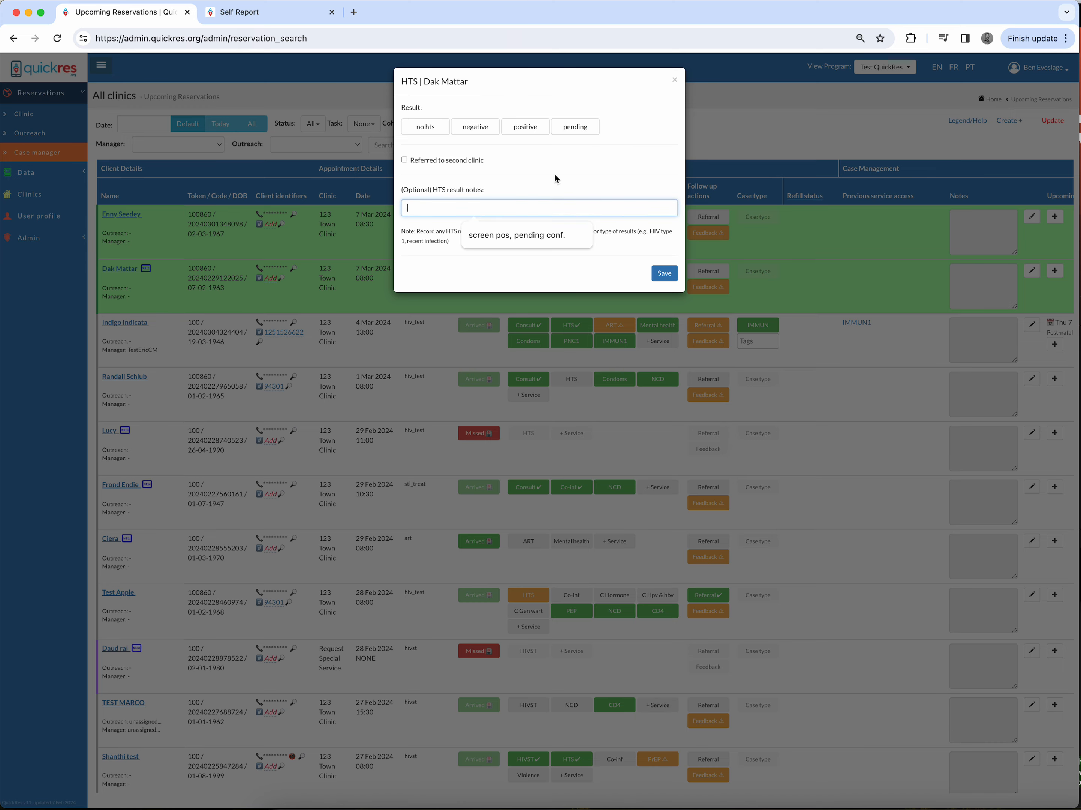
click(675, 76)
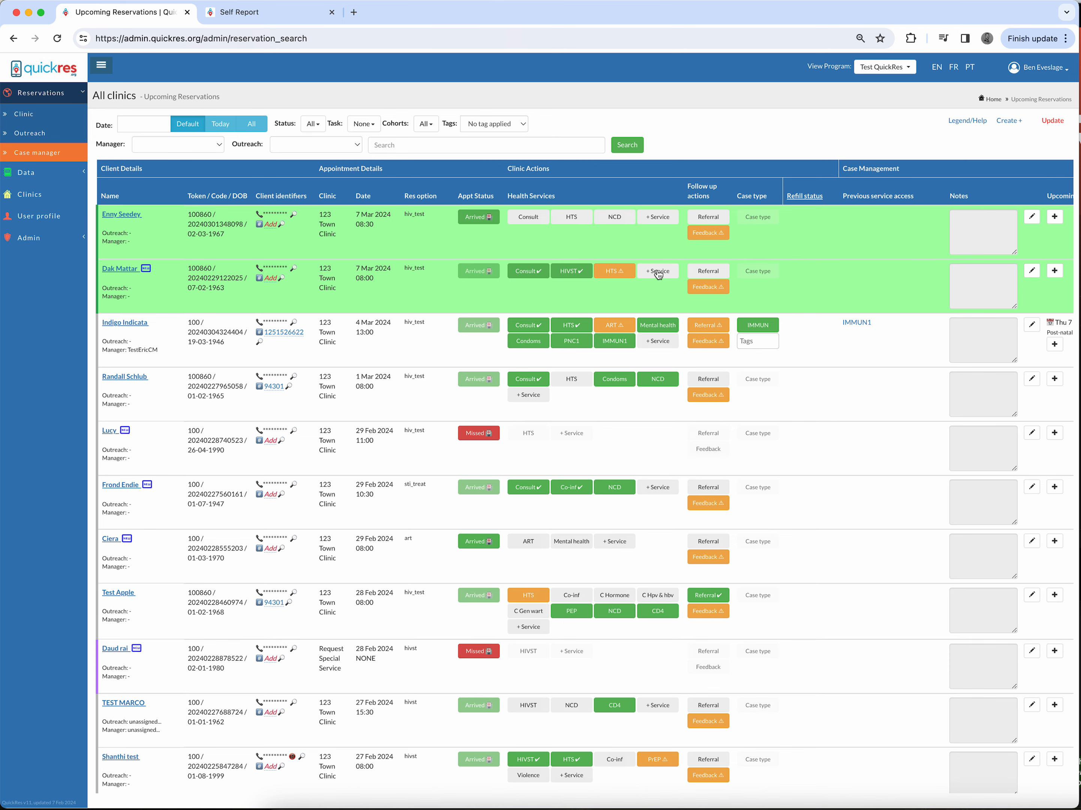
Step: Open the first client's NCD dialog, view its Hypertension and Cervical Cancer tabs, and save
click(614, 216)
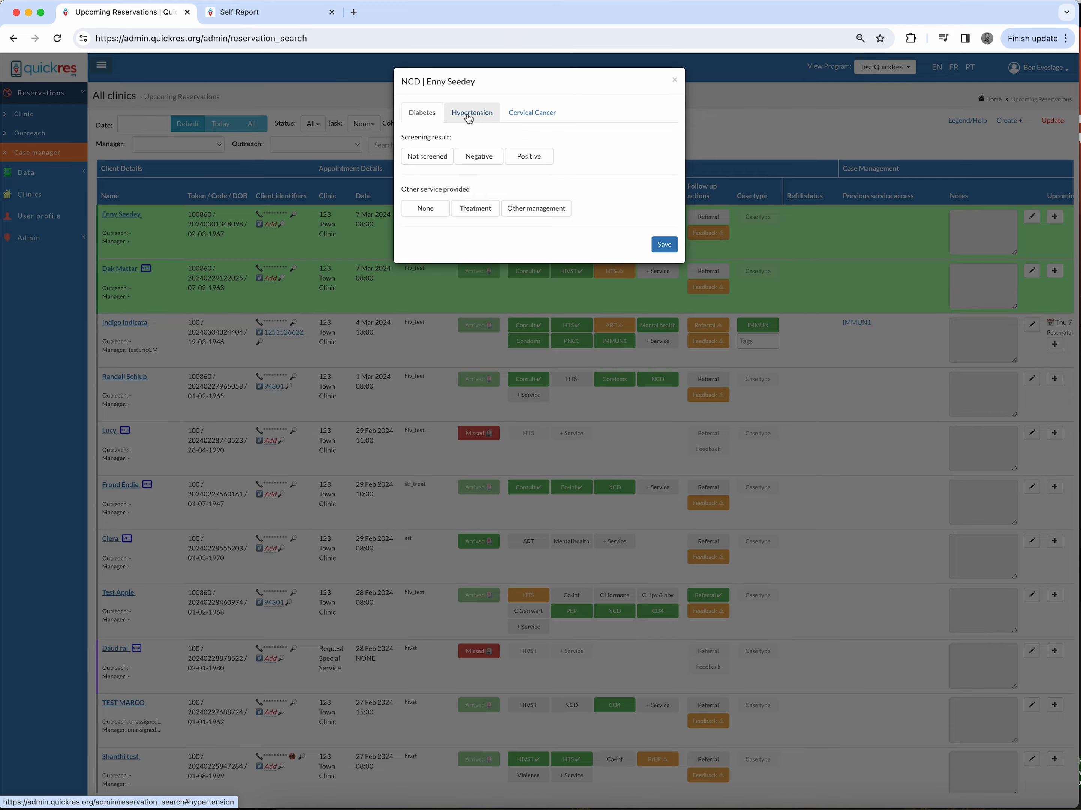
click(523, 119)
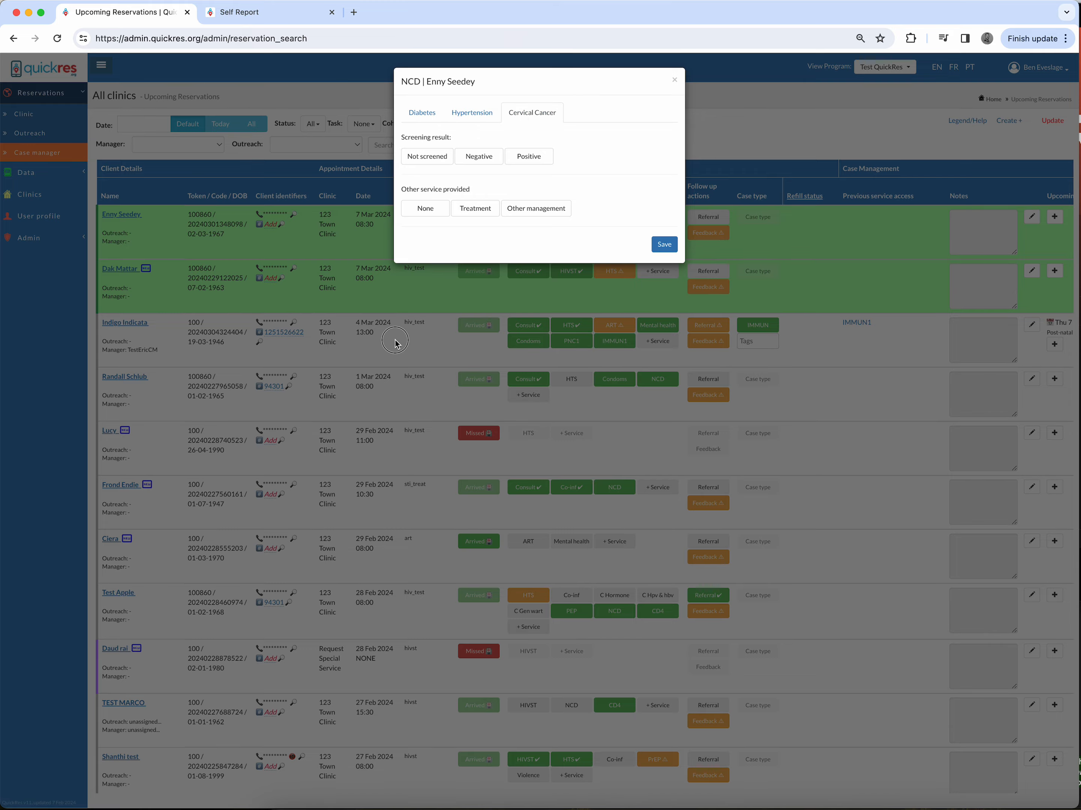
click(665, 244)
Step: Add the Co-inf service to the first client's appointment
click(658, 217)
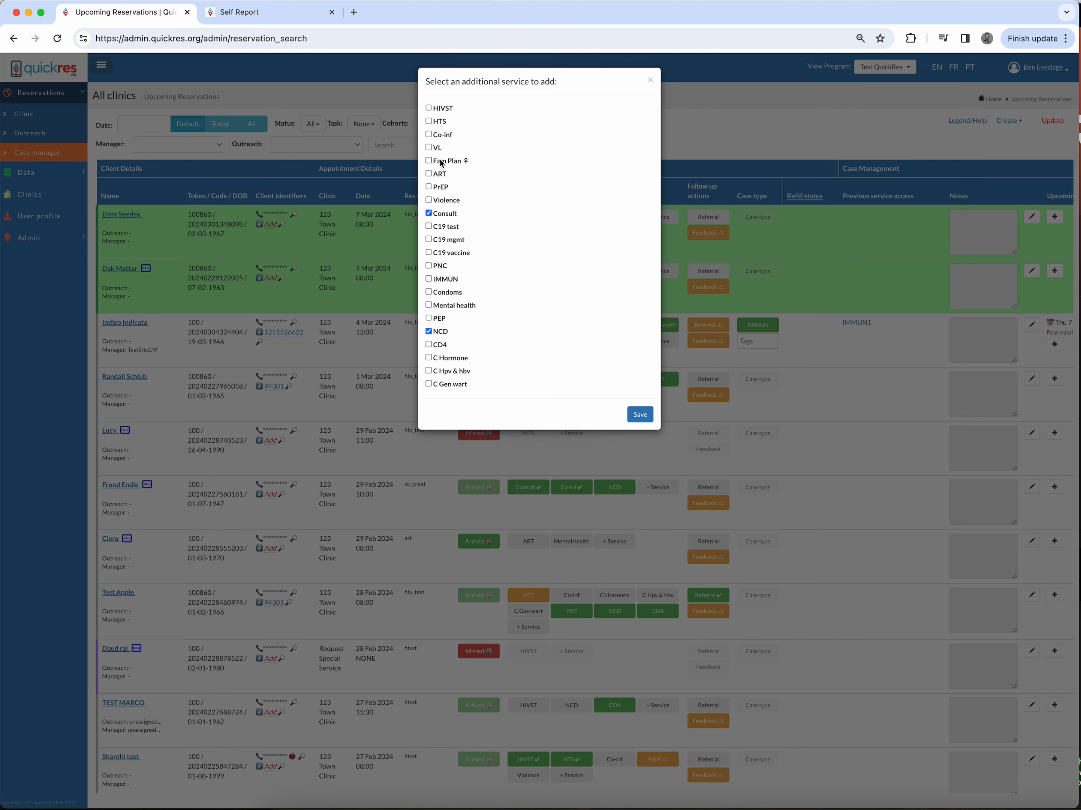
click(430, 135)
click(637, 415)
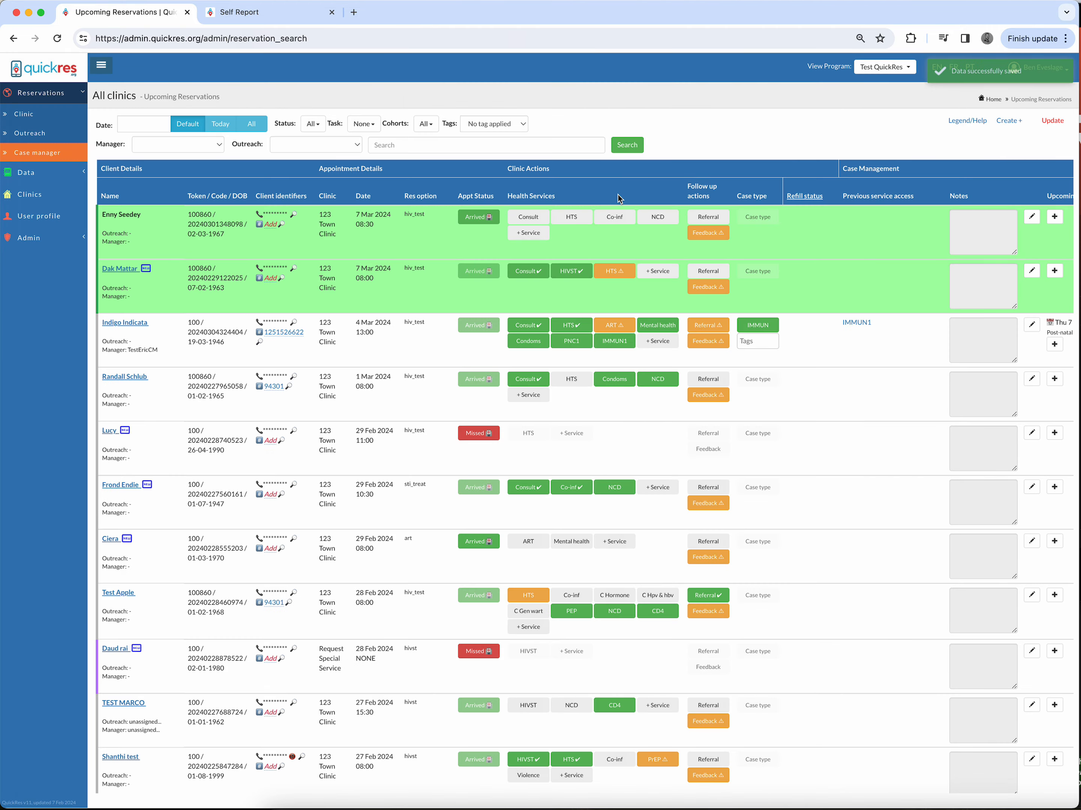
Step: Open the first client's Co-inf dialog and review its STI, HepC, HepB, TB, Pneumonia and Meningitis tabs
click(608, 218)
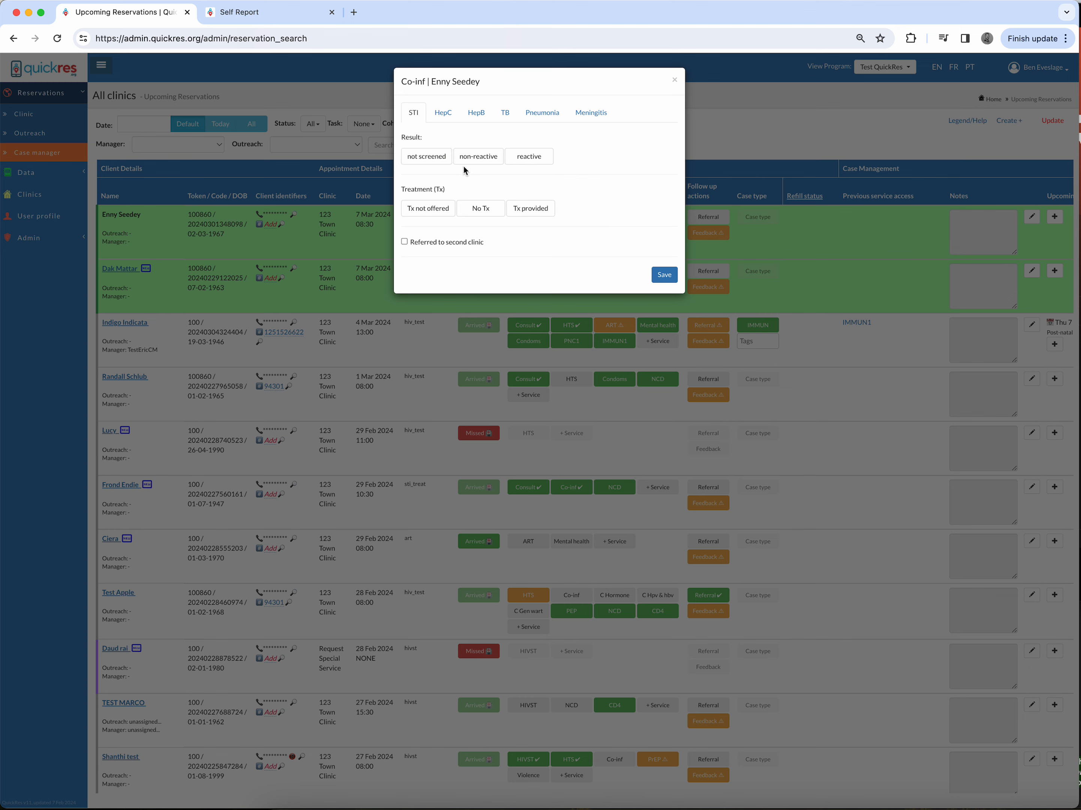
click(442, 113)
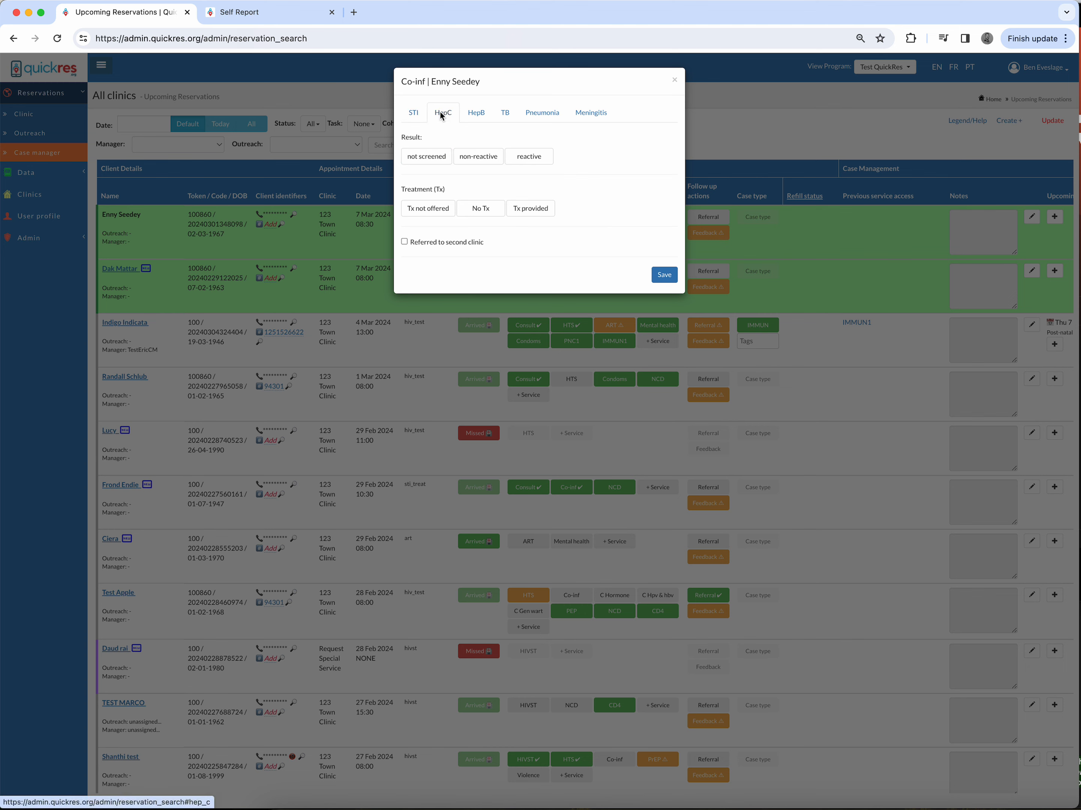
click(485, 120)
click(506, 114)
click(544, 114)
click(591, 116)
click(415, 113)
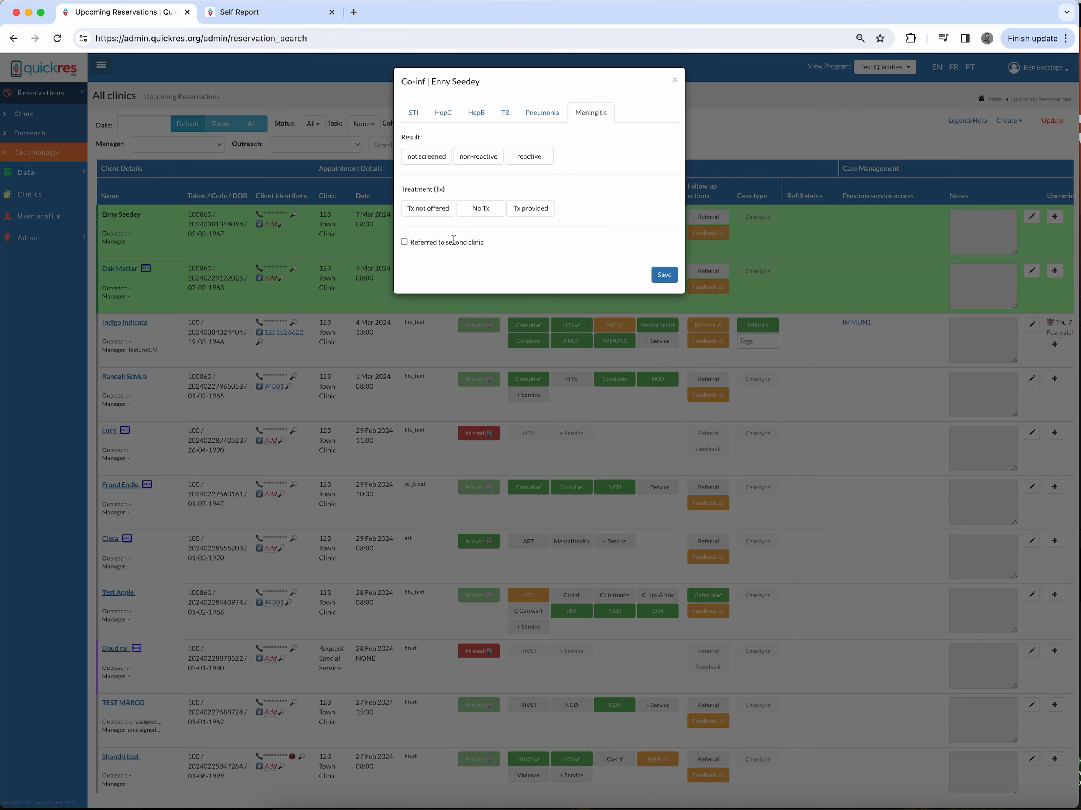
click(415, 114)
click(675, 81)
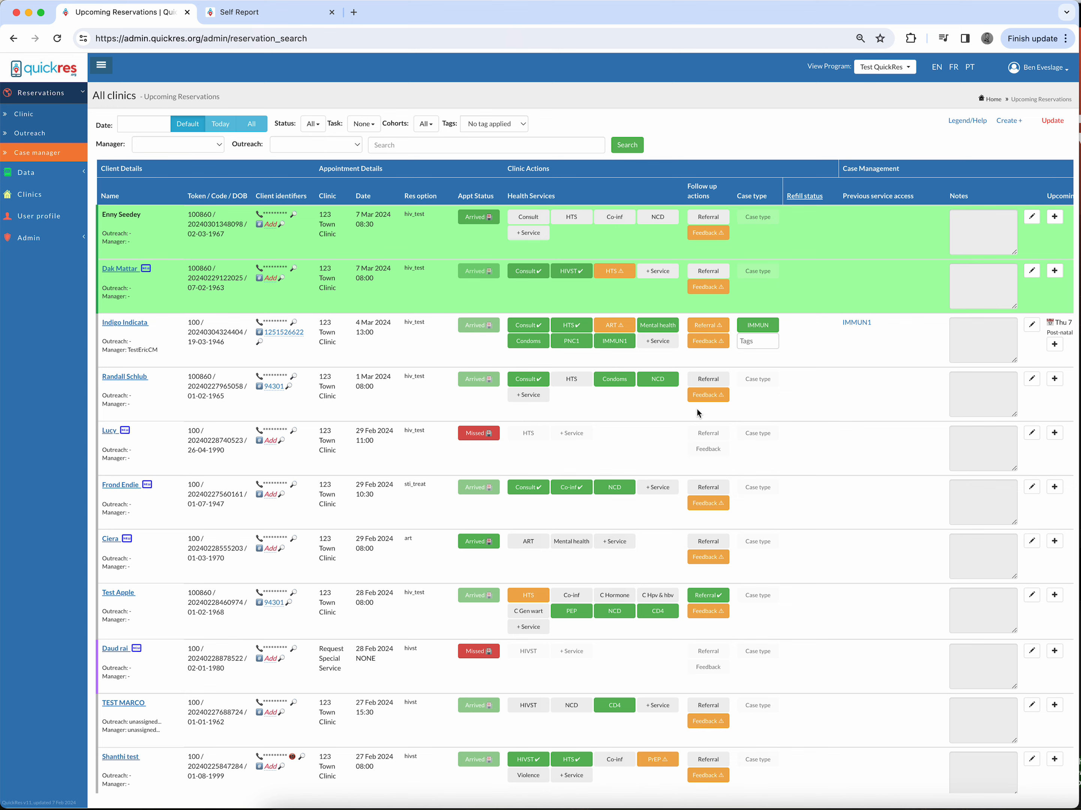
Step: Send the feedback survey to the first client and open that client's feedback survey, then return to the reservations list
click(704, 235)
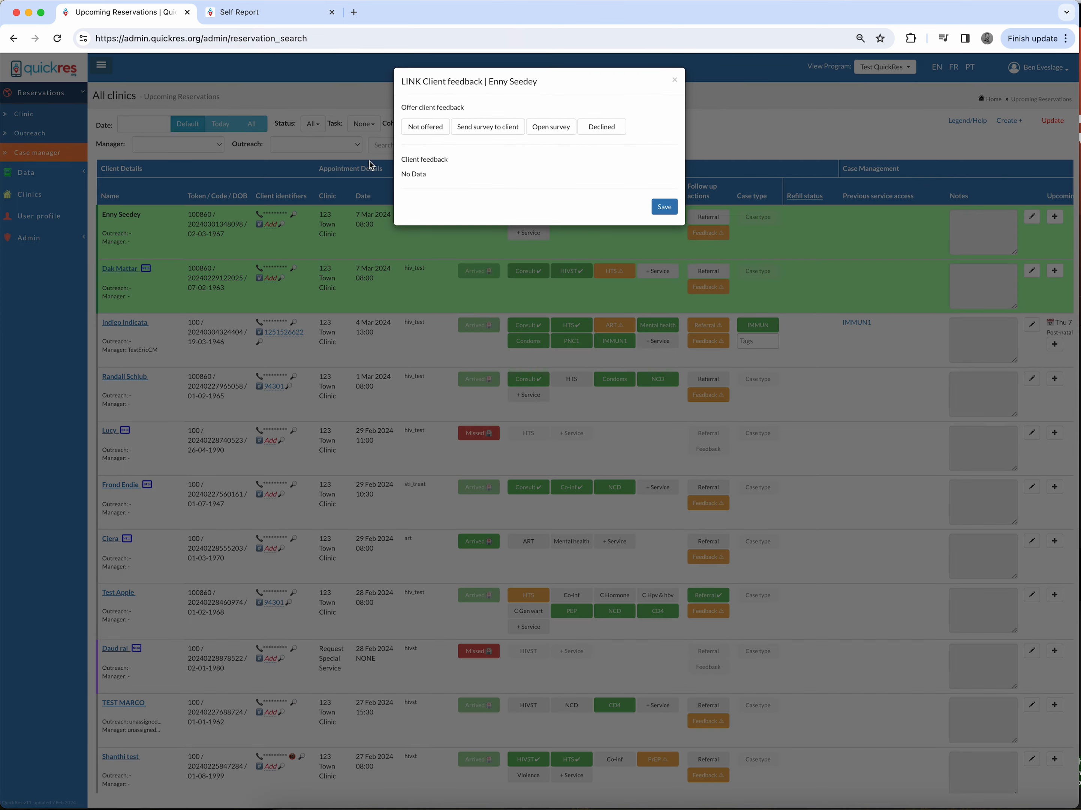
click(475, 127)
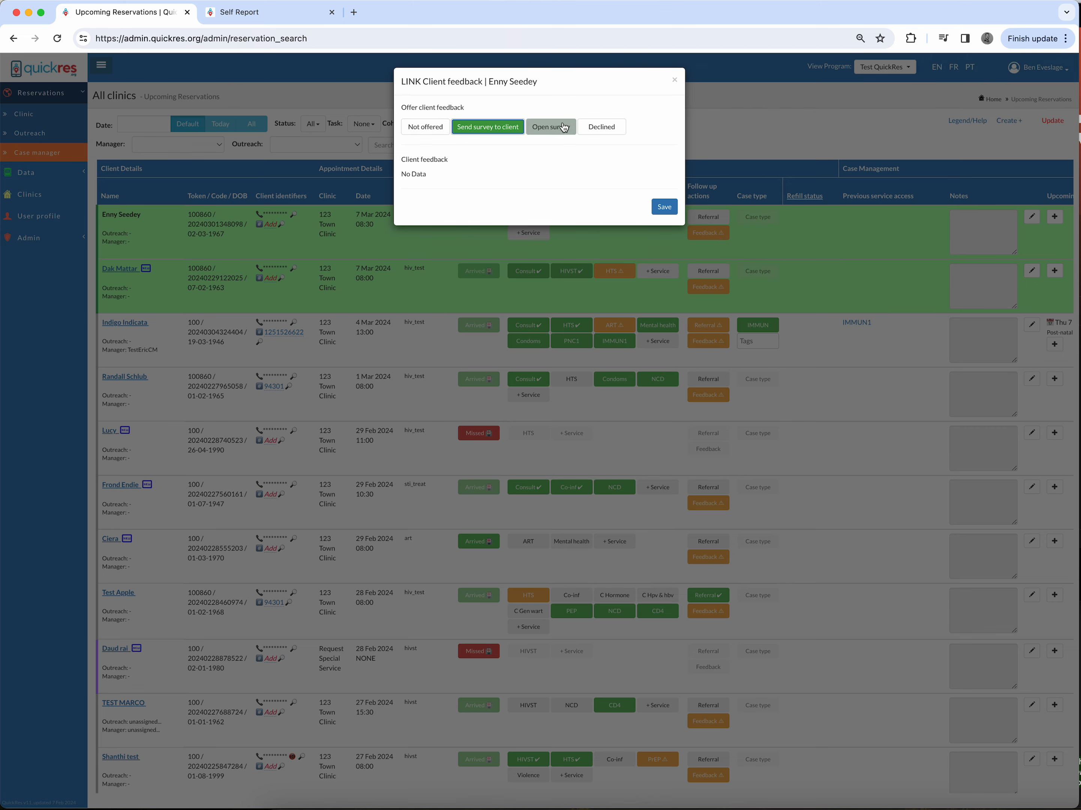
click(550, 127)
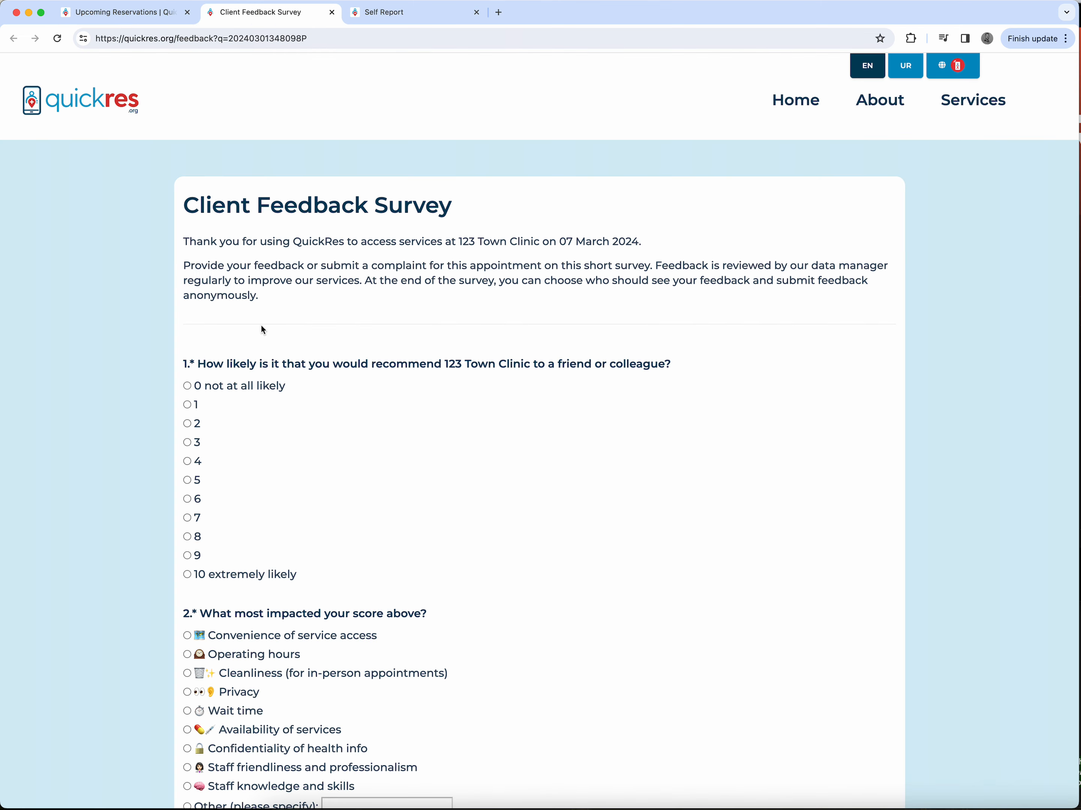
click(161, 15)
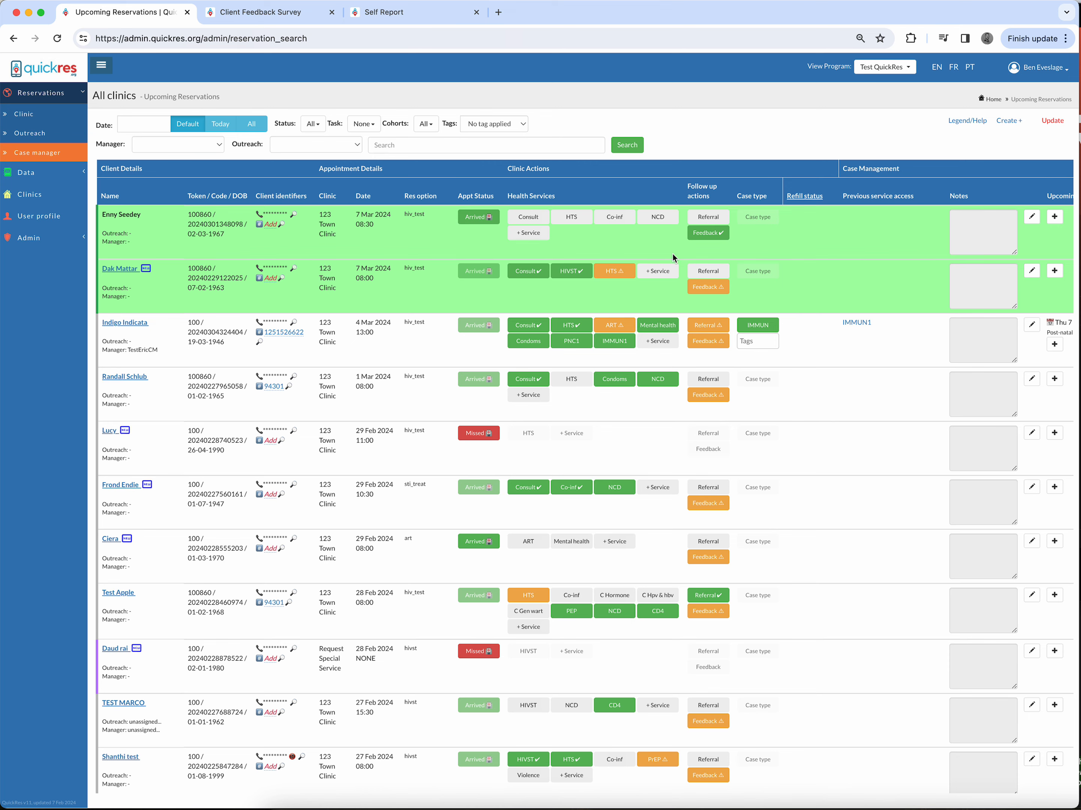
Step: Record a Provider initiated referral for the first client and open its client referral form, then return to the reservations list
click(713, 221)
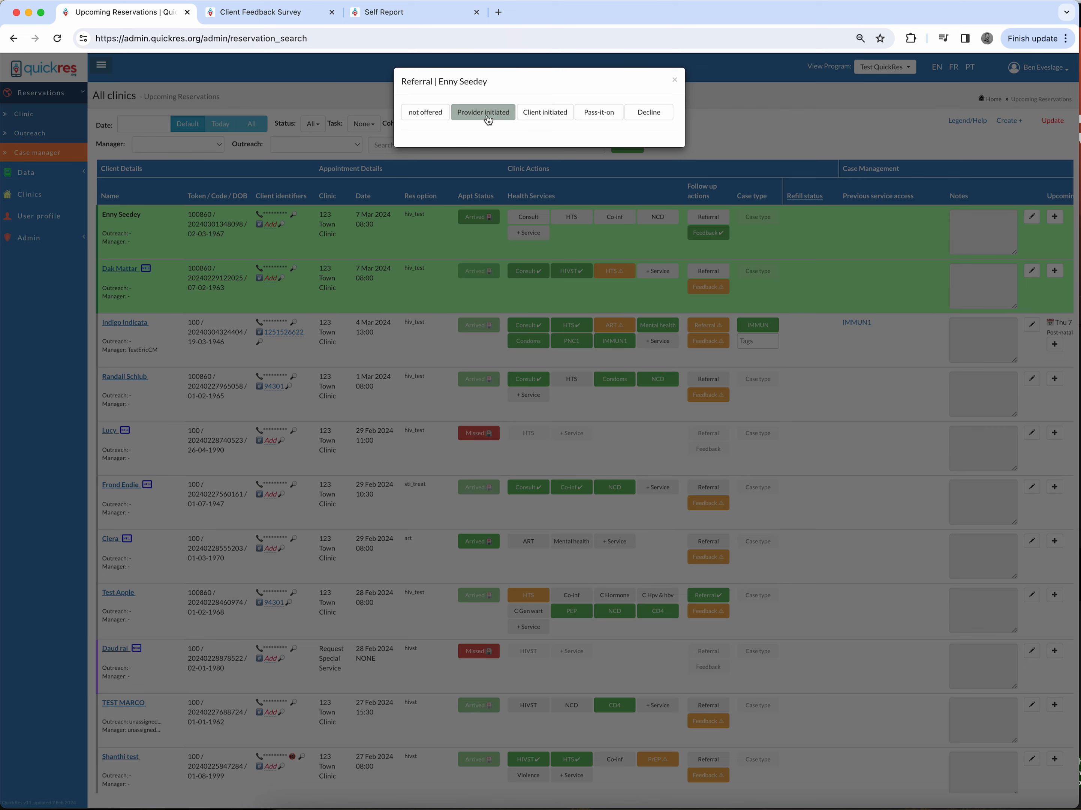
click(482, 113)
click(417, 151)
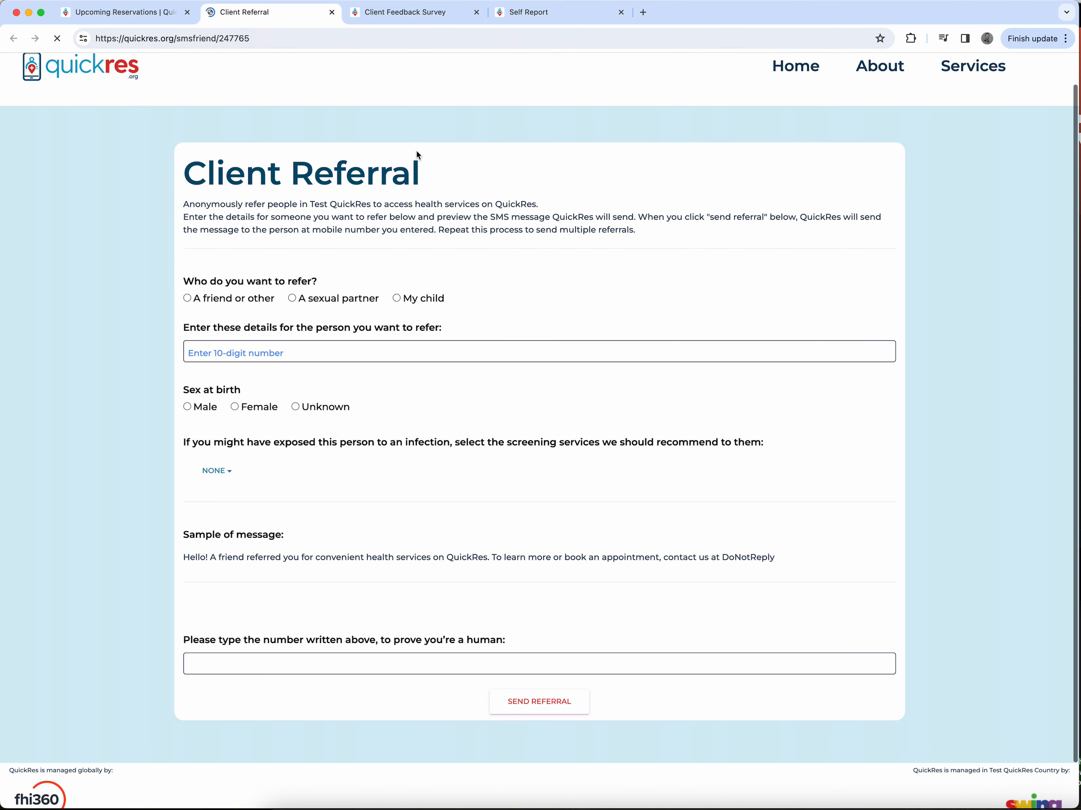
click(258, 353)
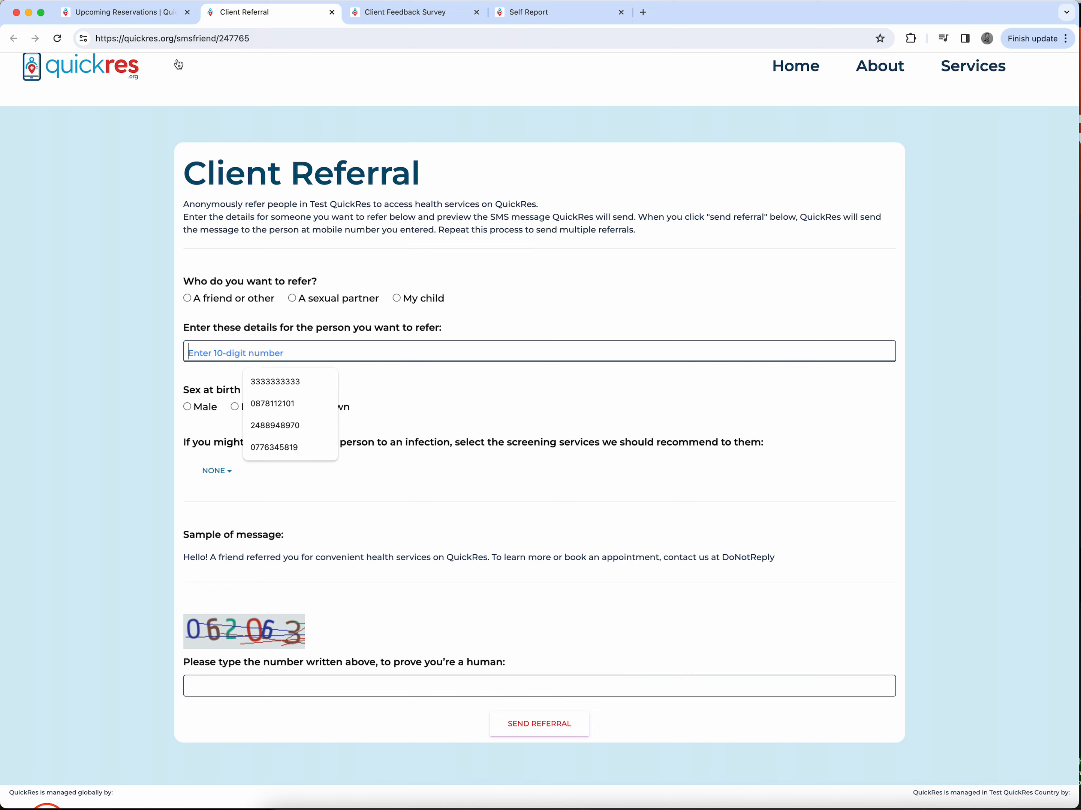
click(138, 12)
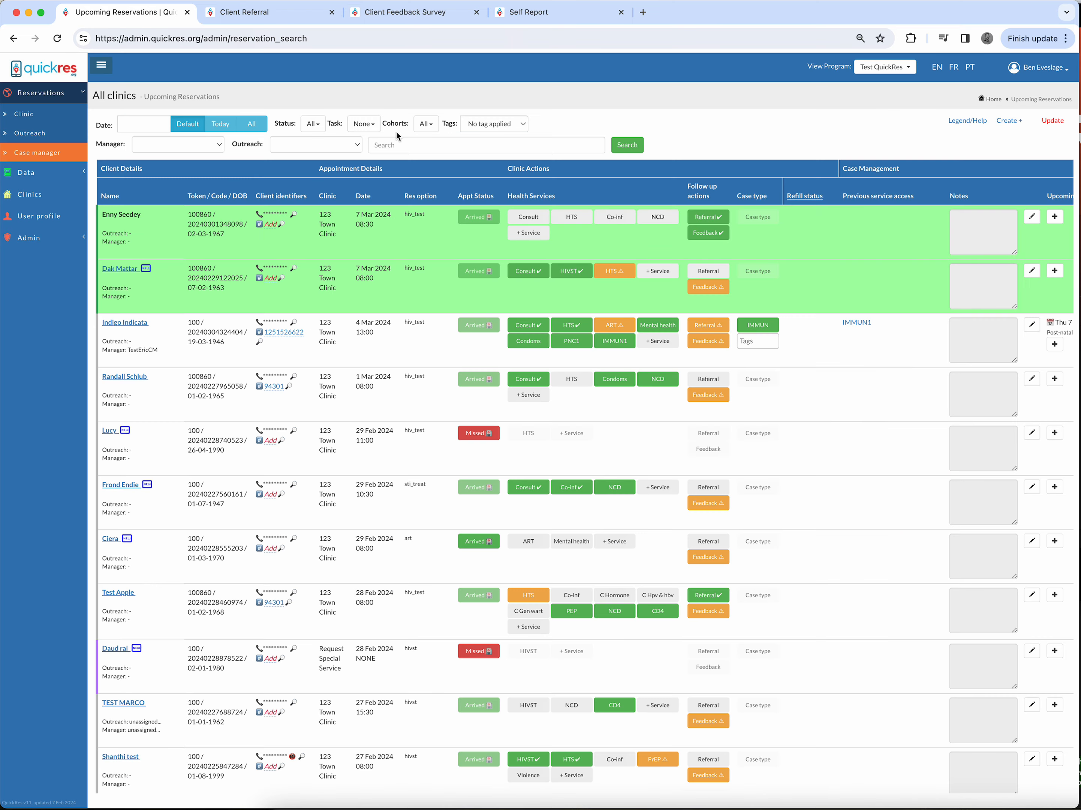
Step: Reopen the first client's referral and select Client initiated
click(707, 217)
click(553, 115)
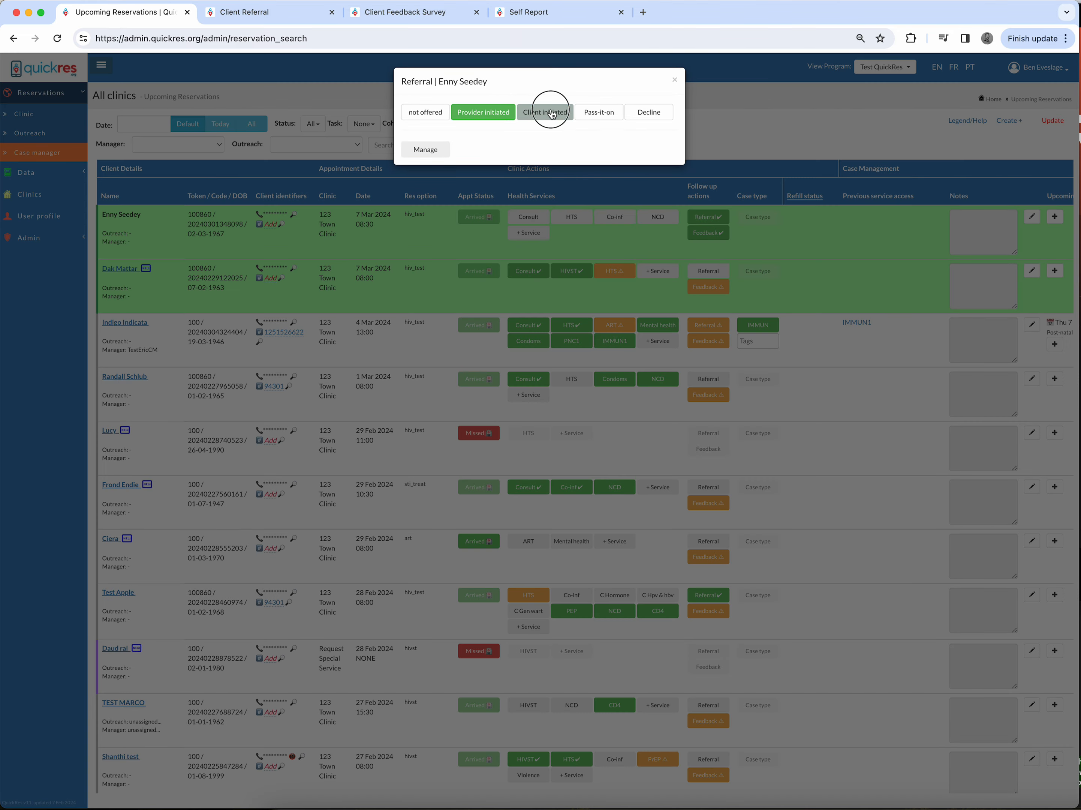